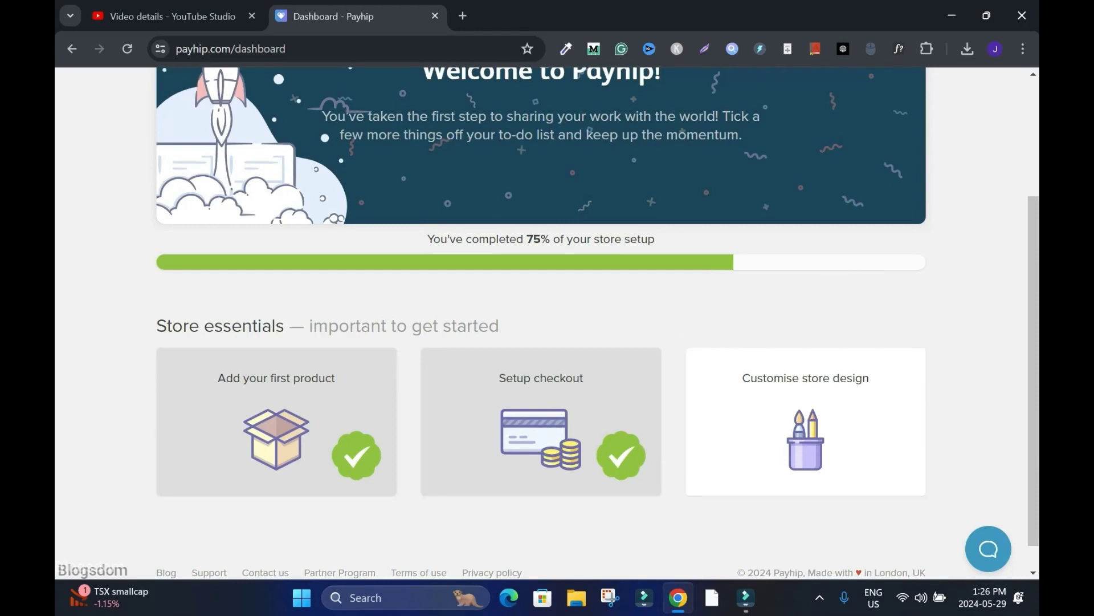
Open the store design editor from the dashboard's store essentials
drag(1034, 353, 1033, 307)
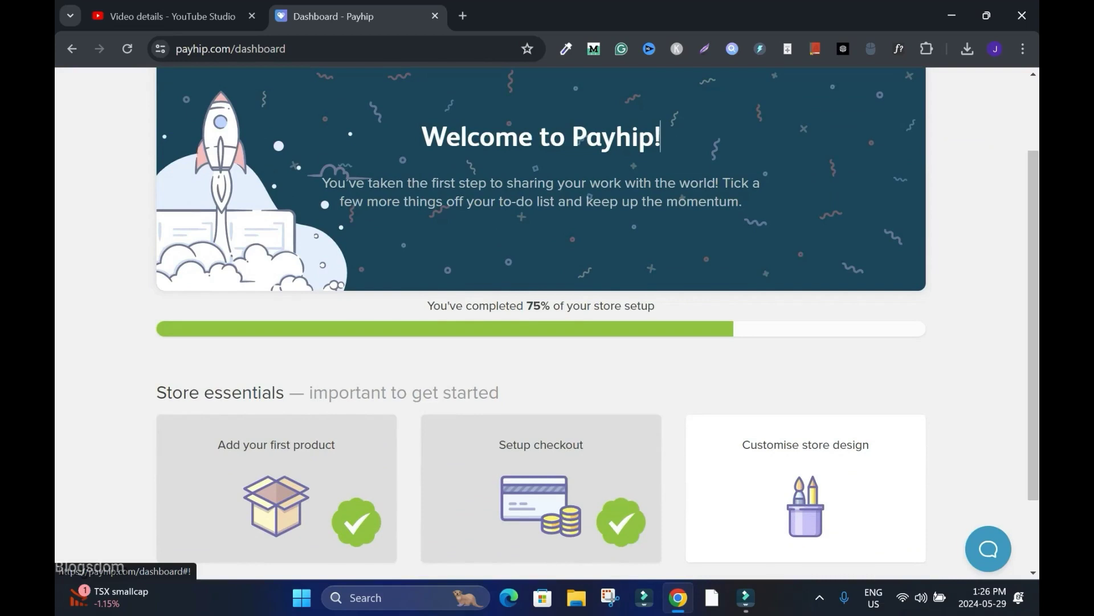
scroll(547, 322, down, 2)
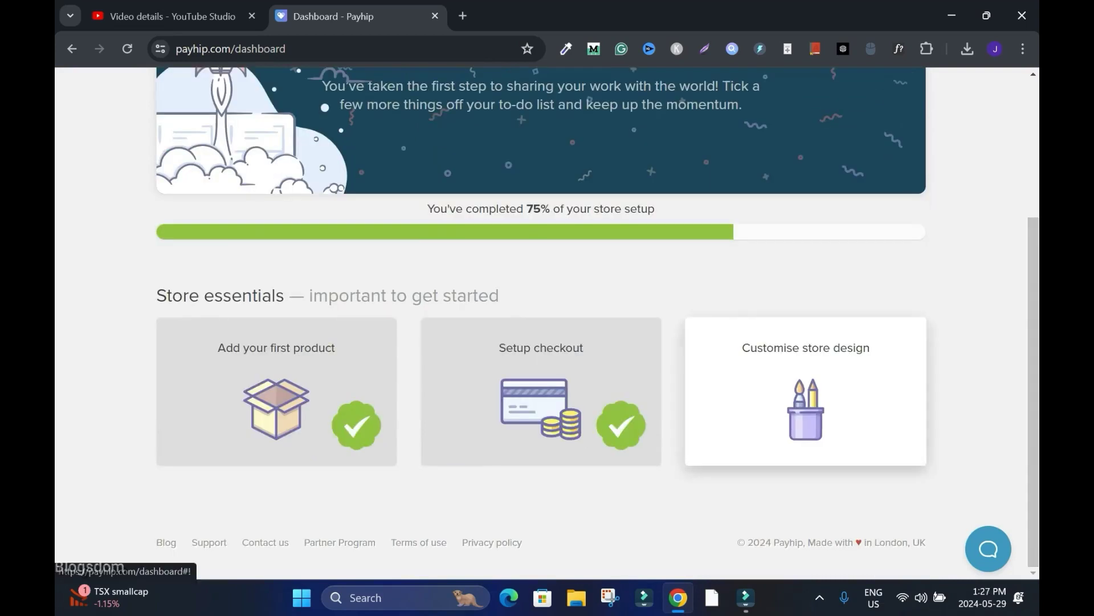
key(ctrl+shift+Tab)
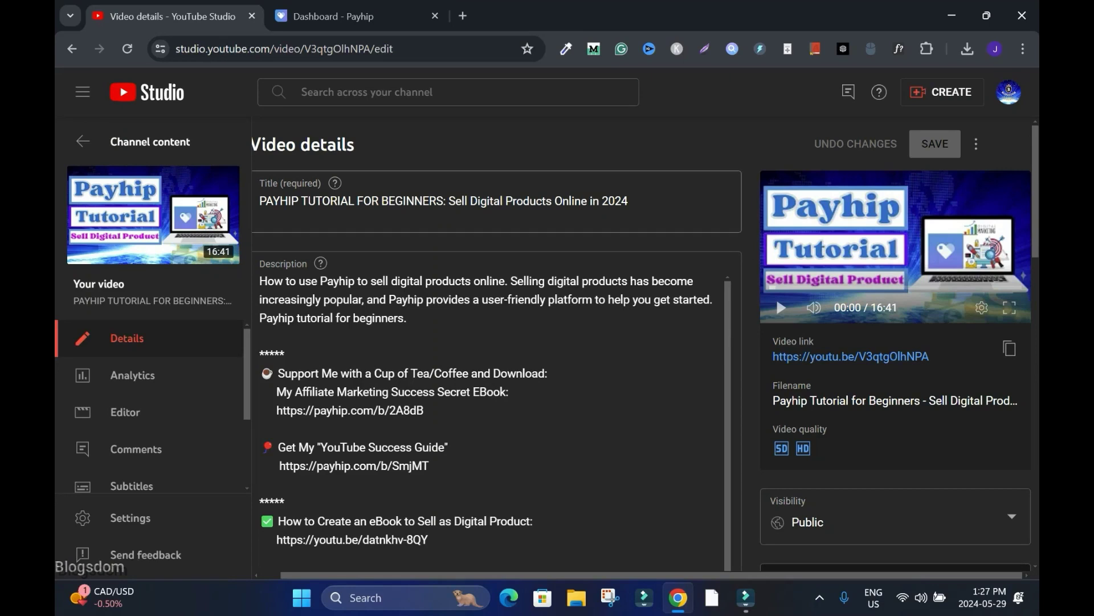
key(ctrl+Tab)
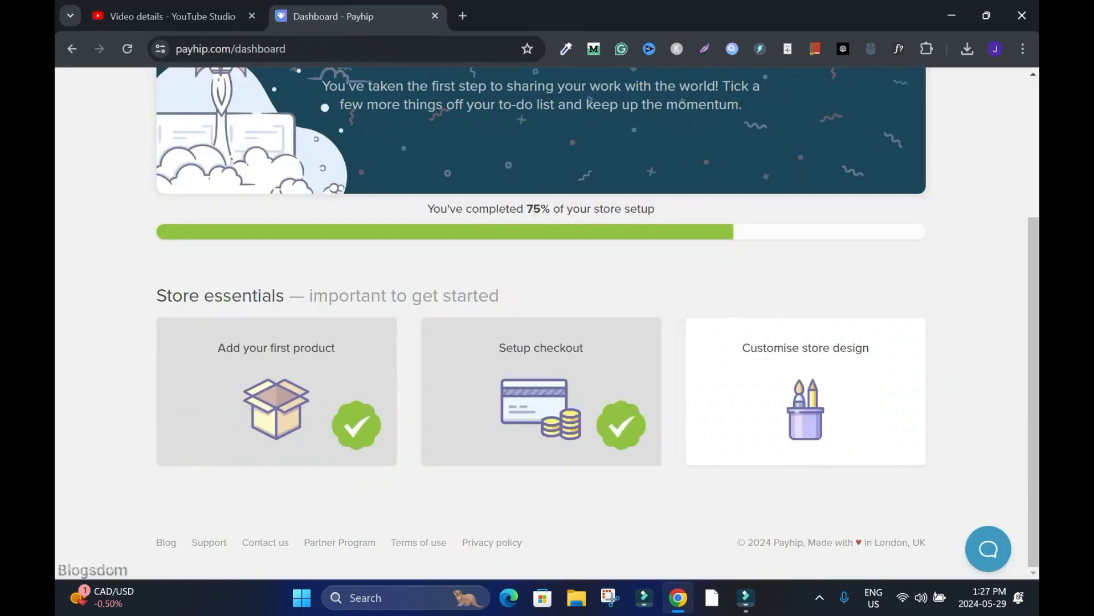
scroll(661, 233, up, 4)
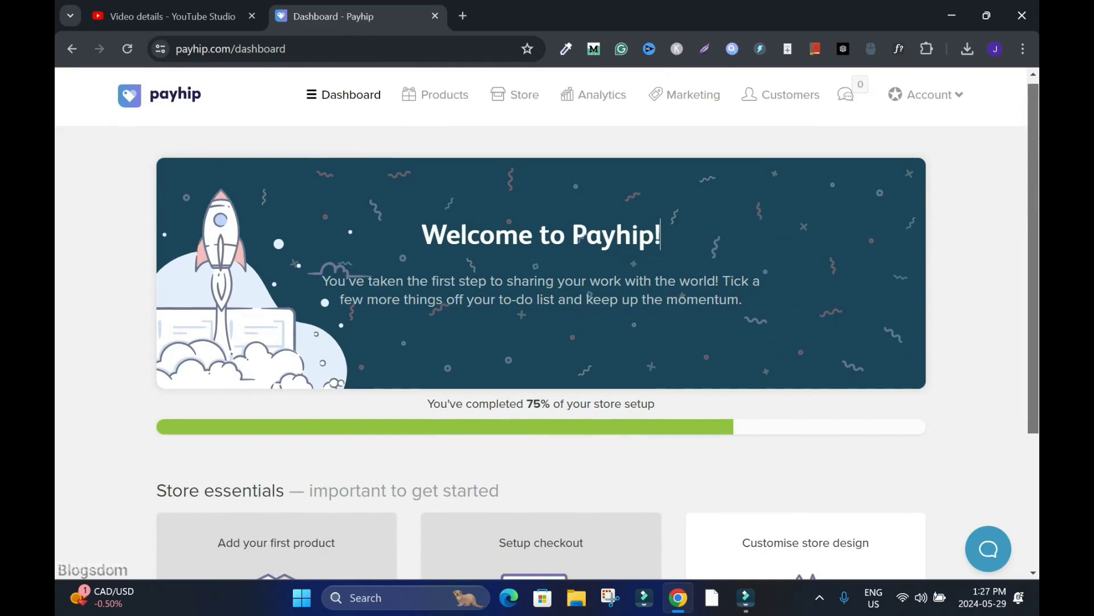
scroll(661, 234, down, 4)
click(832, 404)
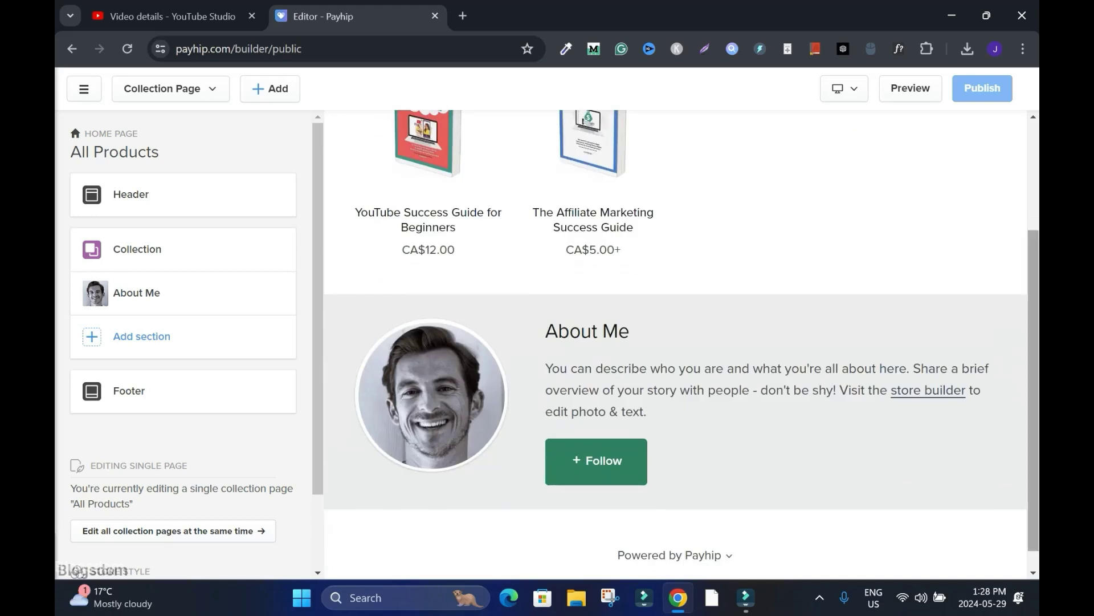
Upload the Blogsdom logo image and choose it as the store logo in the header section
drag(1033, 353, 1033, 243)
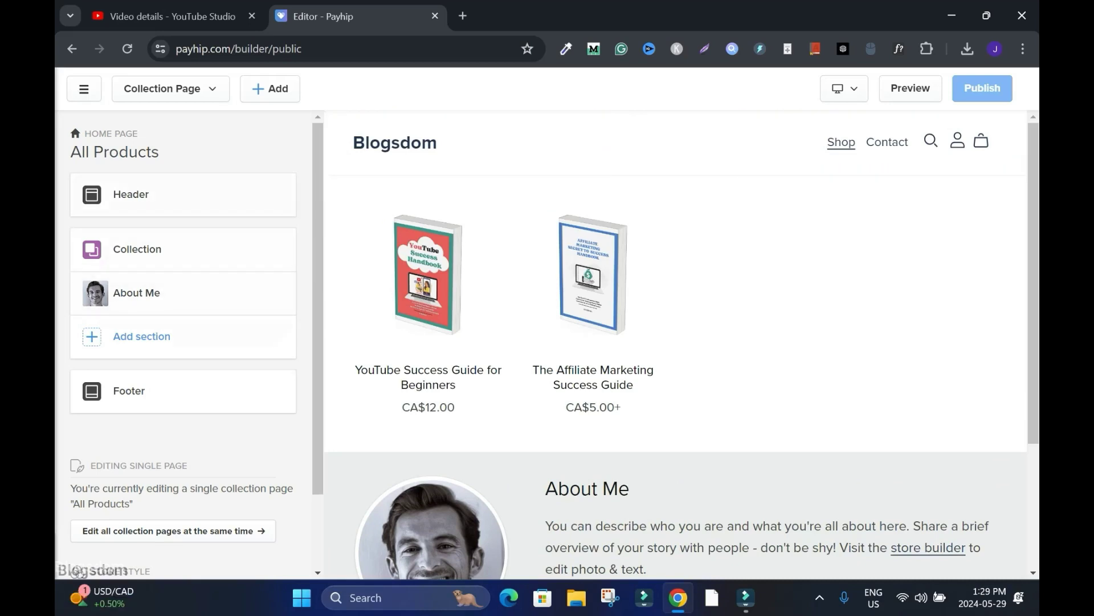
click(148, 194)
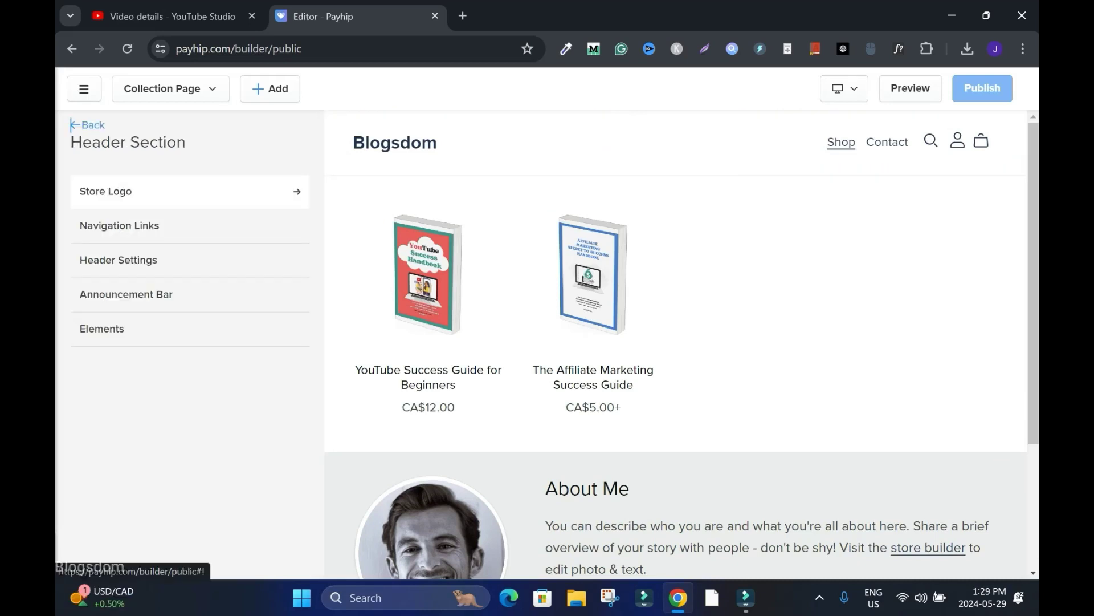
click(147, 191)
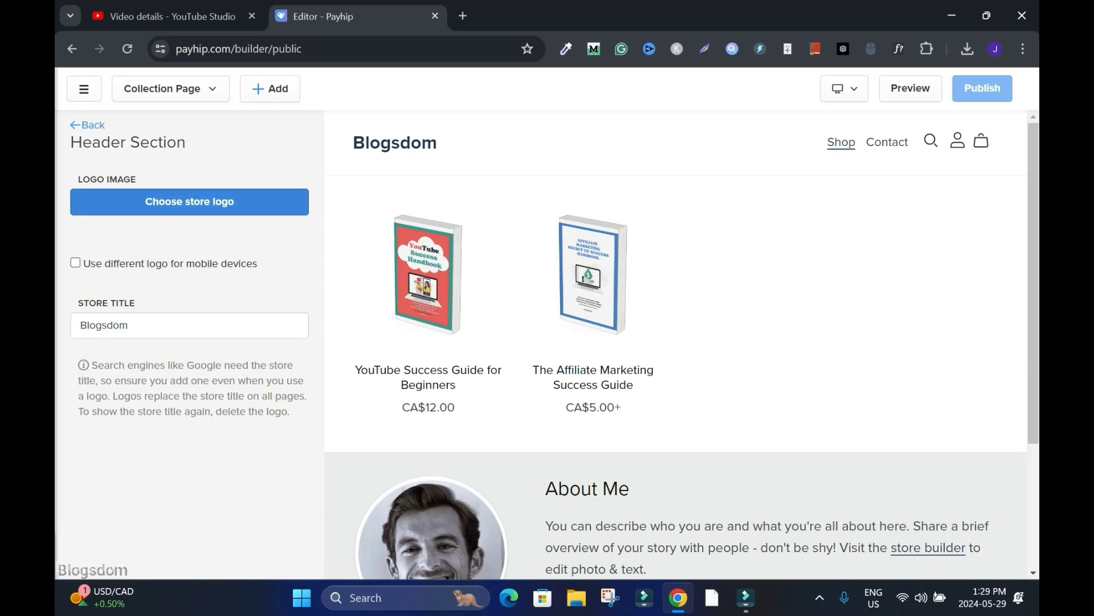
click(189, 202)
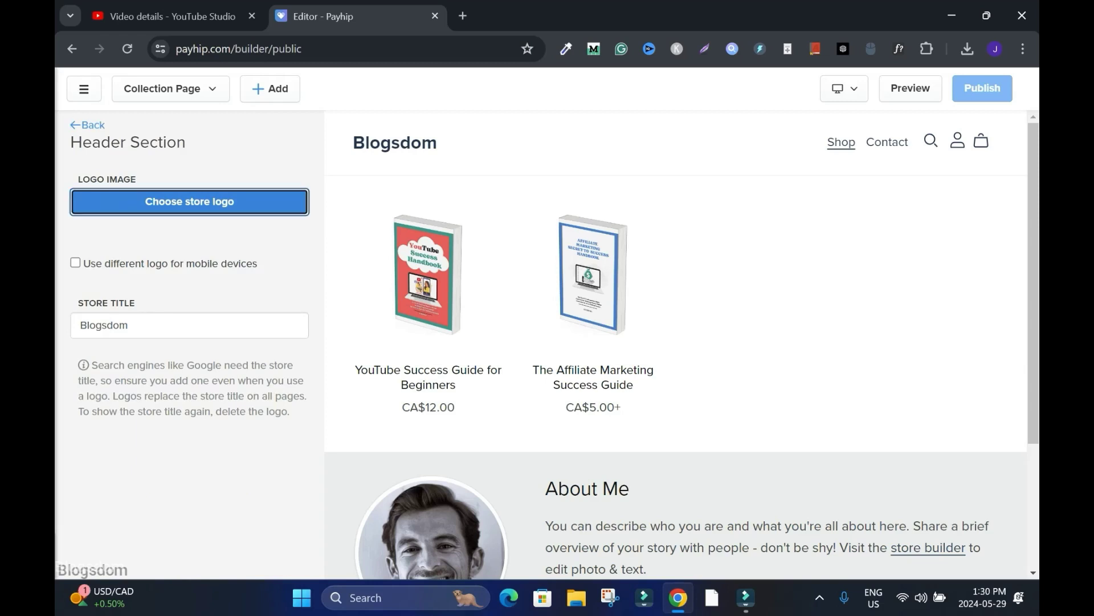
click(125, 209)
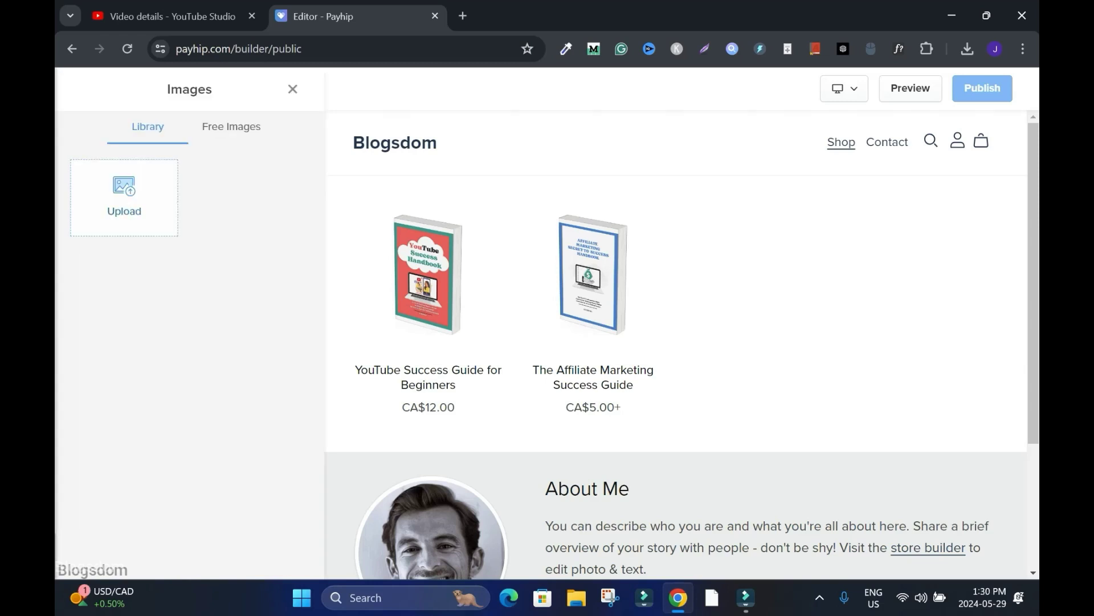
click(291, 420)
click(425, 491)
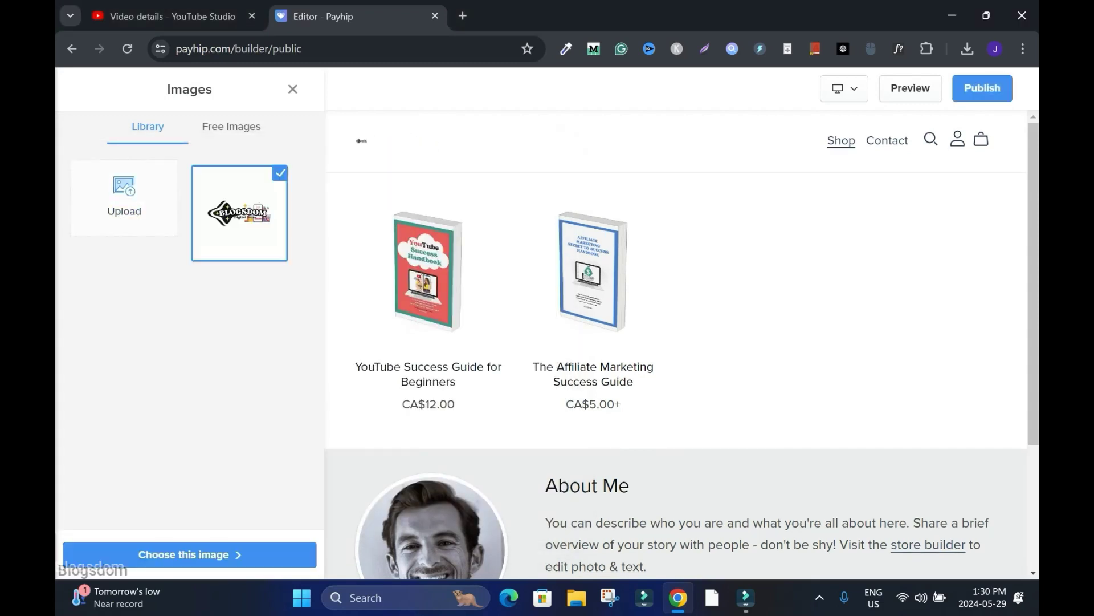
click(189, 555)
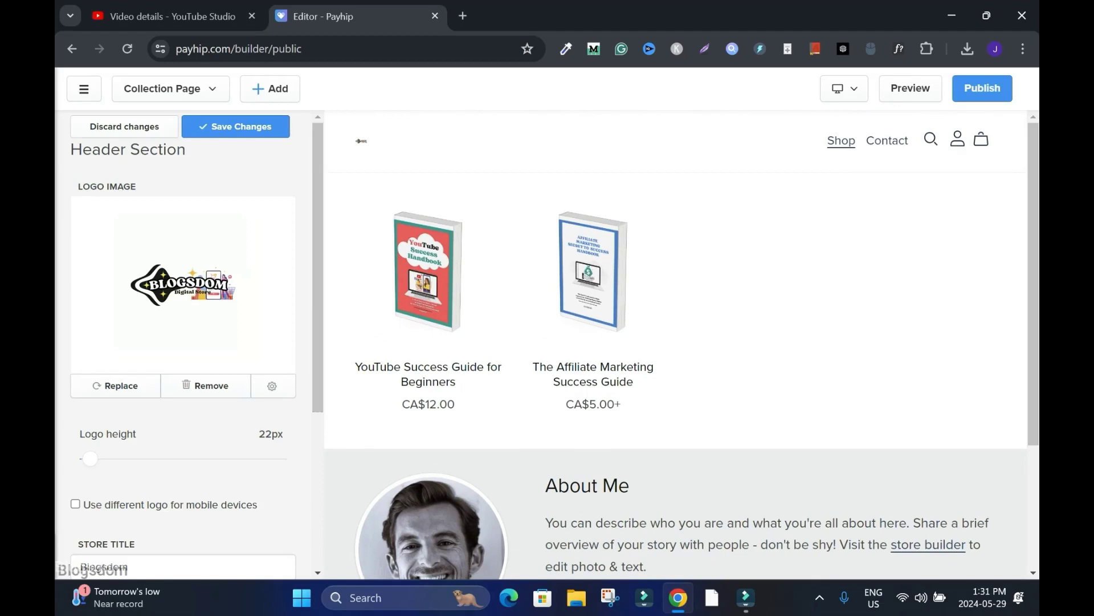
Set the store logo height to 100px, then save and publish the header changes and continue editing
drag(89, 458, 205, 459)
drag(317, 268, 981, 92)
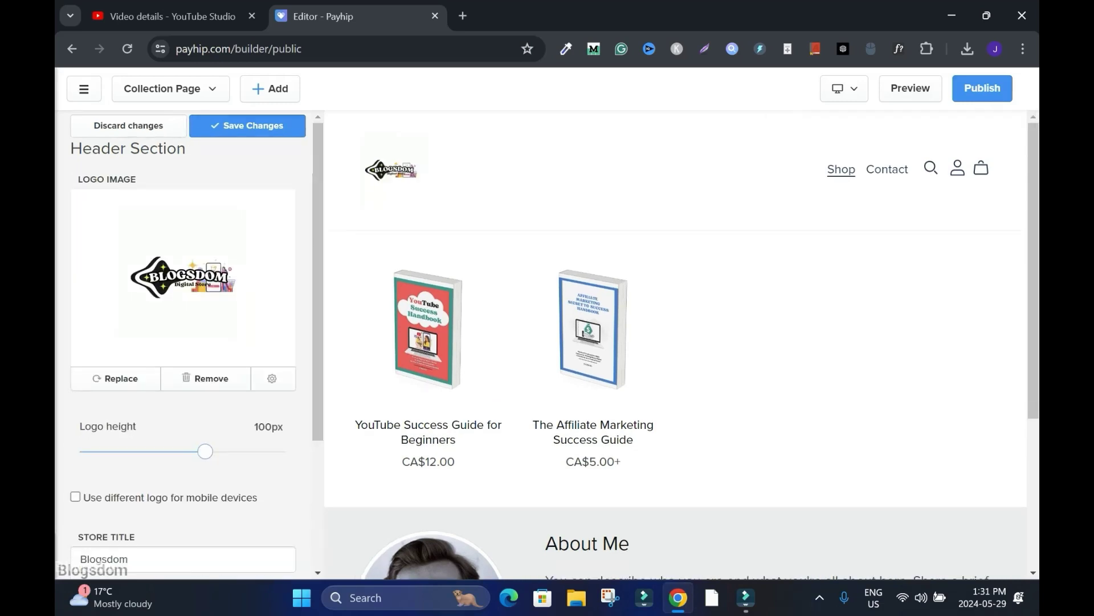
click(248, 125)
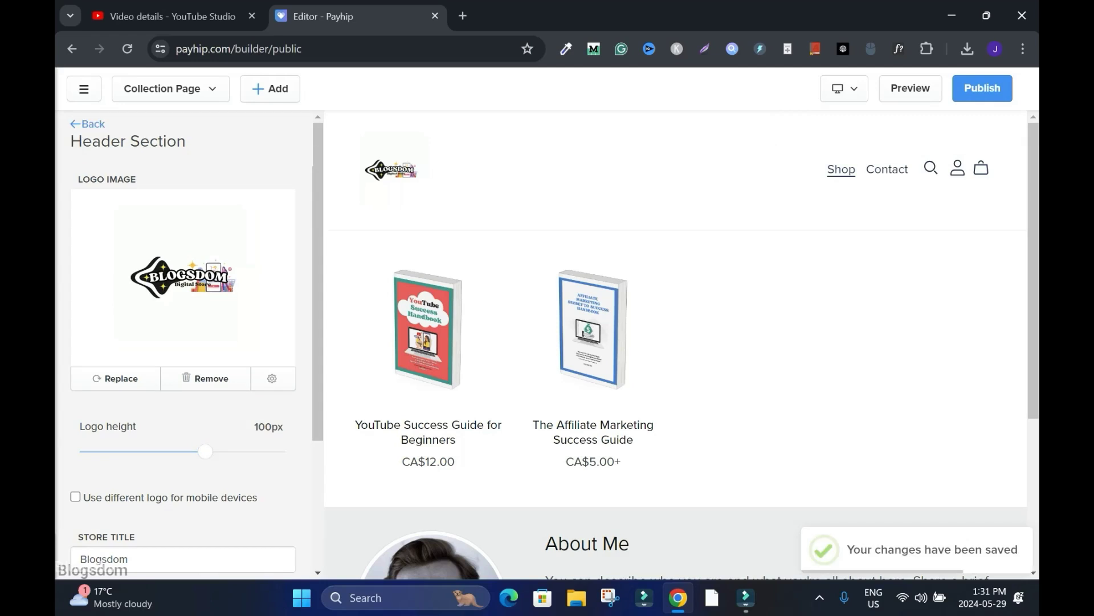
click(982, 88)
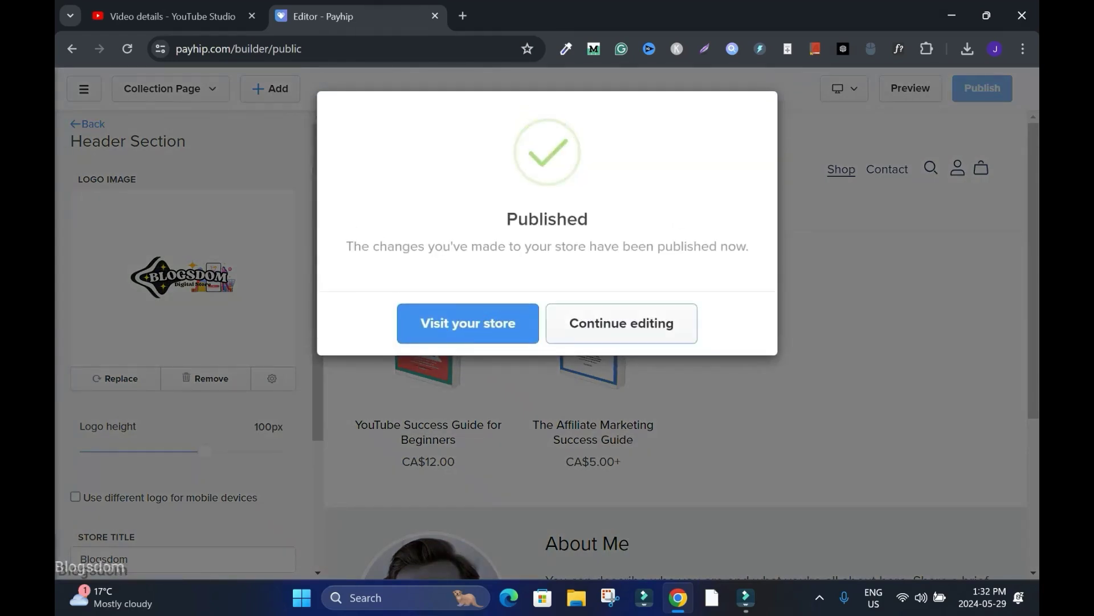
click(621, 323)
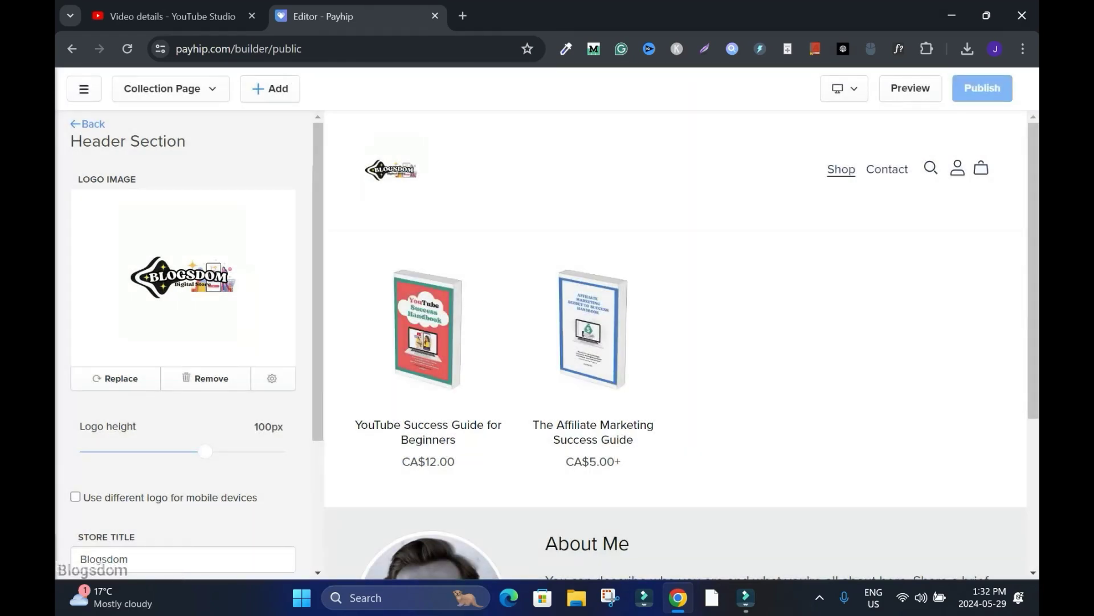
Examine the name and link settings of the header's Shop and Contact navigation links
click(87, 124)
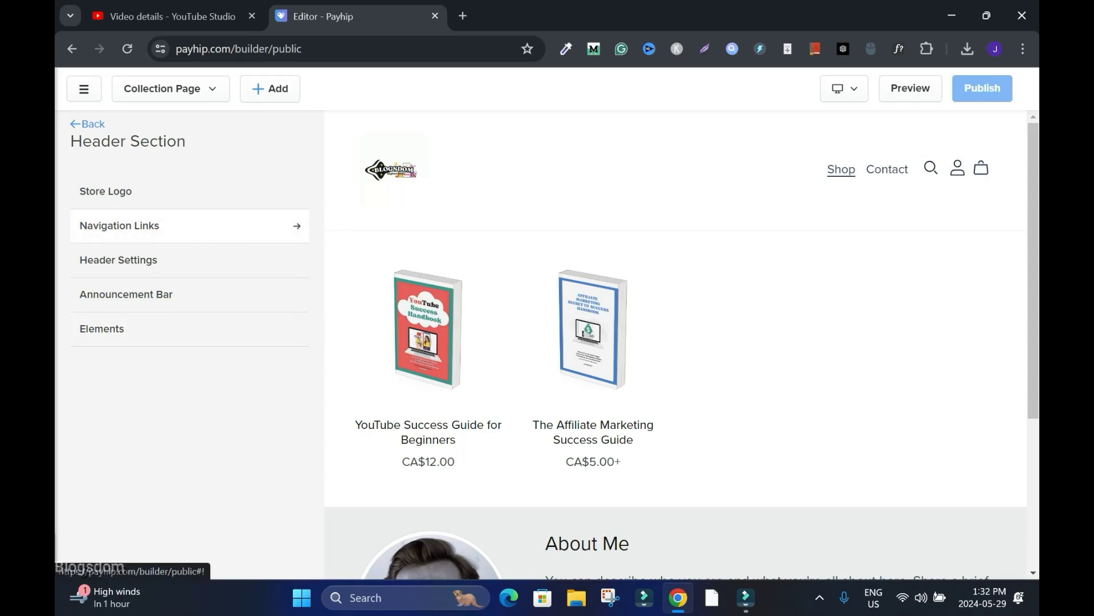
click(188, 226)
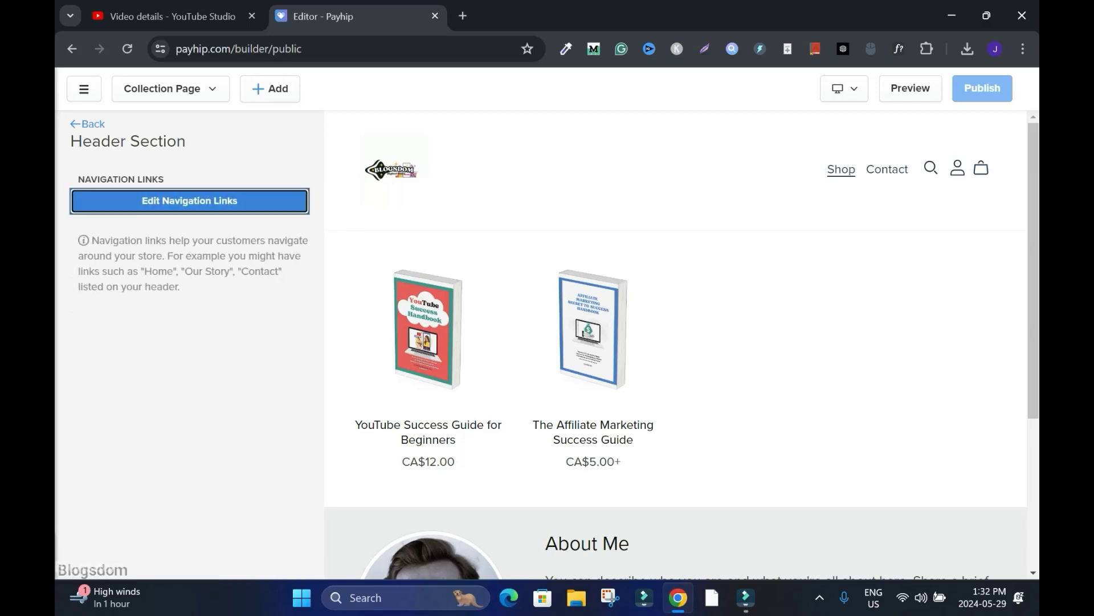
click(190, 201)
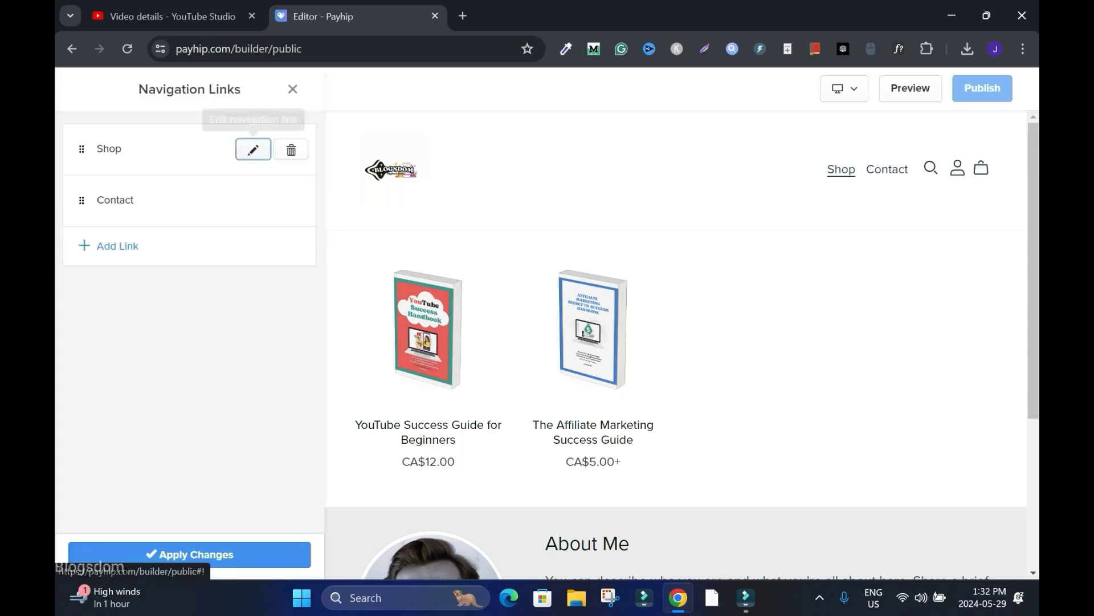
click(251, 146)
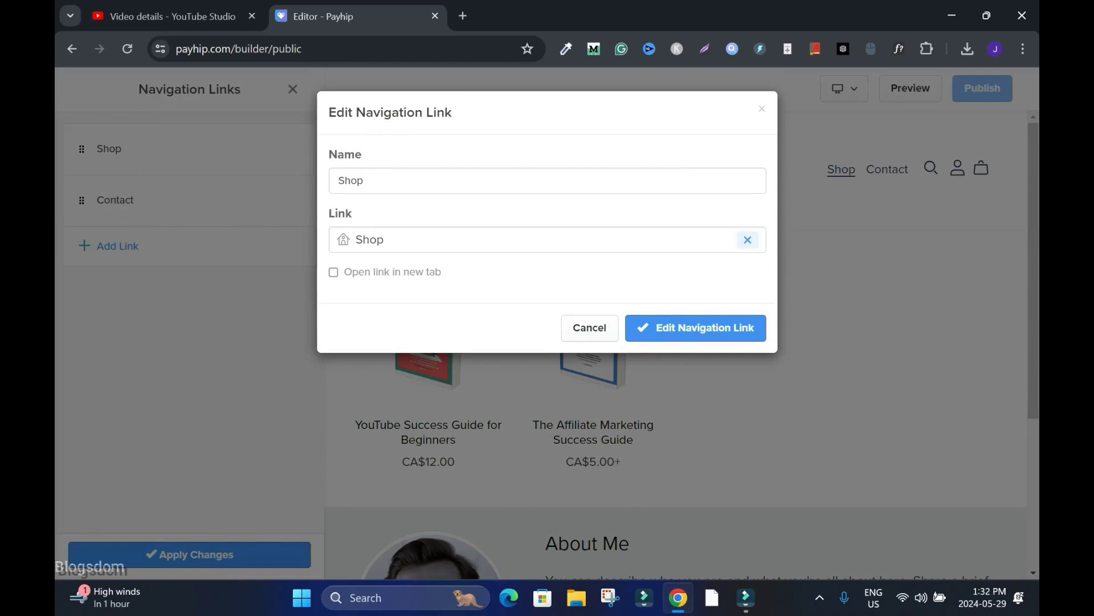
click(762, 109)
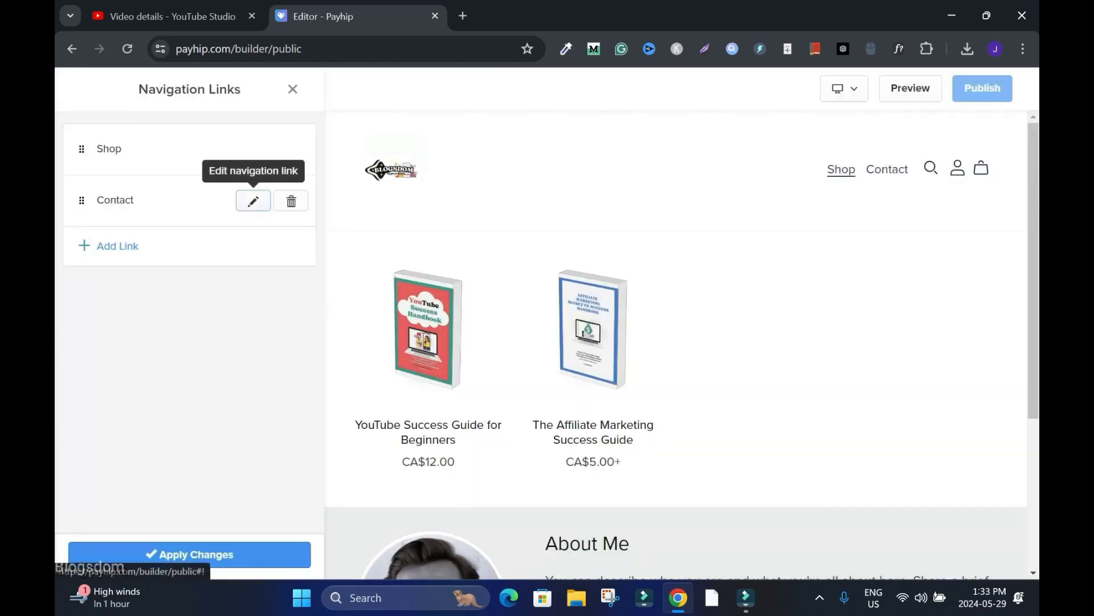
click(253, 201)
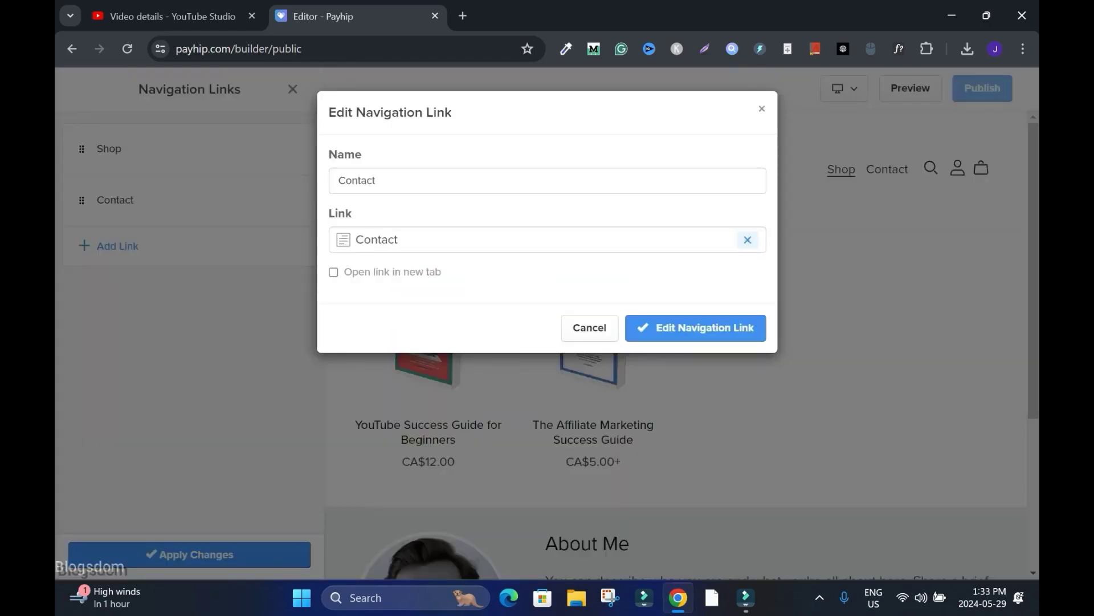
key(Escape)
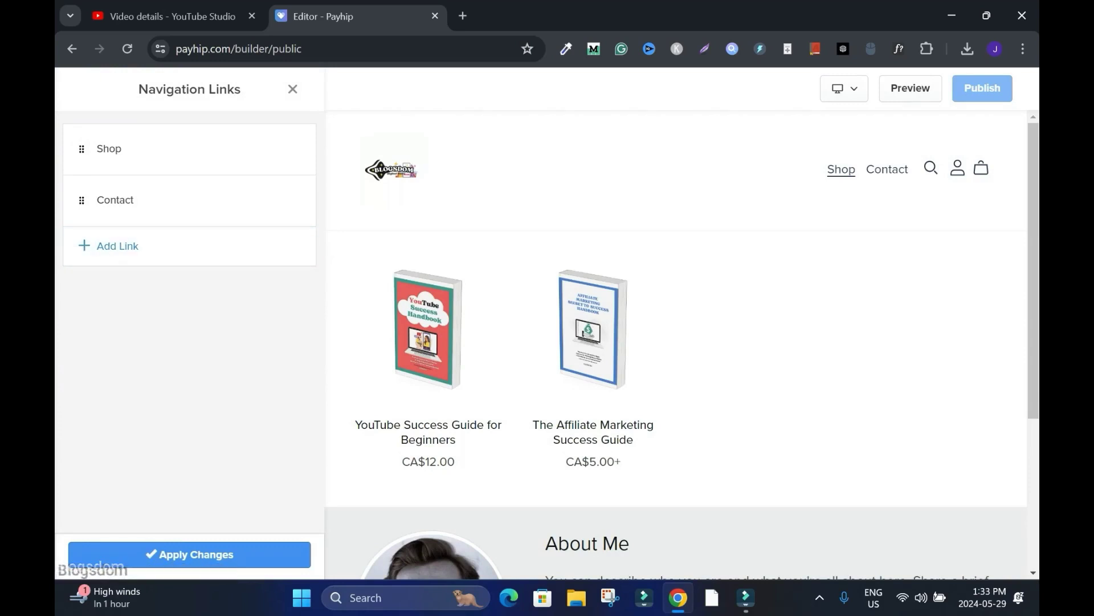
Check the link targets offered for a new navigation link, without adding one
click(114, 246)
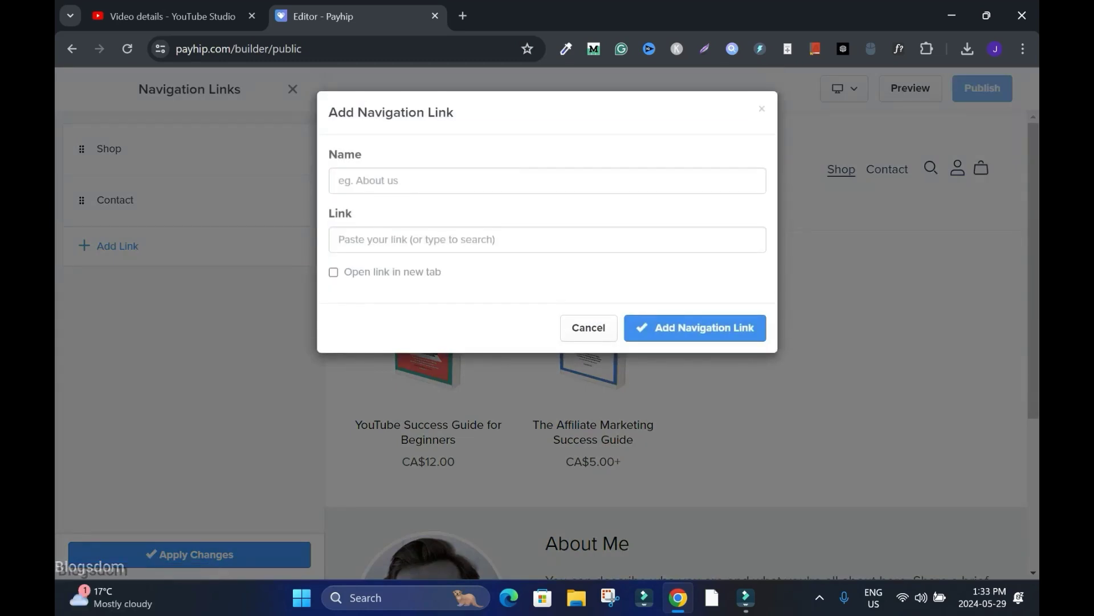
click(416, 239)
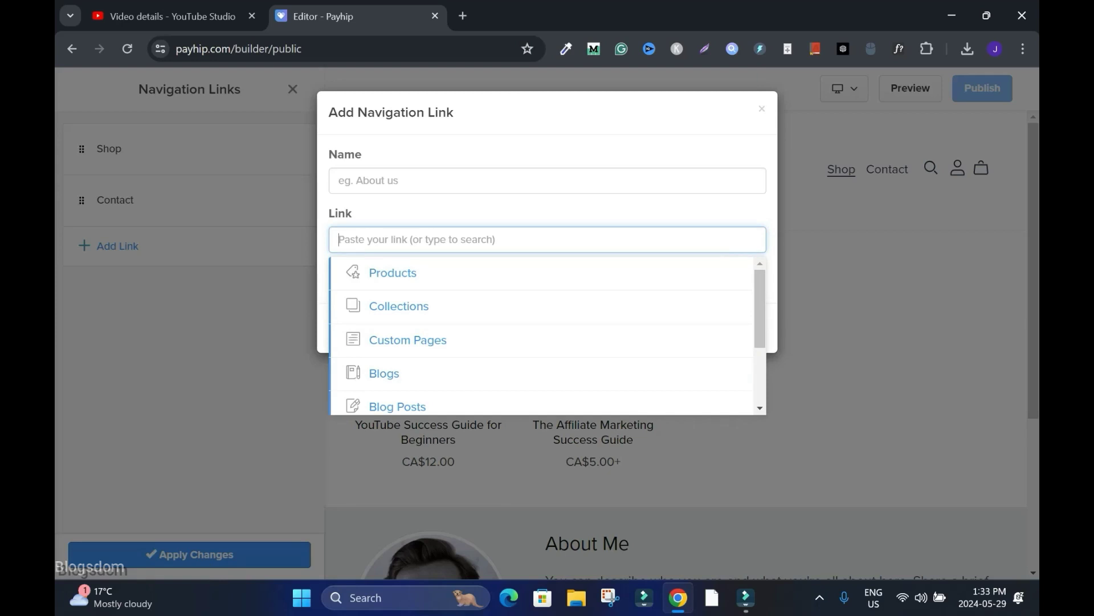
click(762, 109)
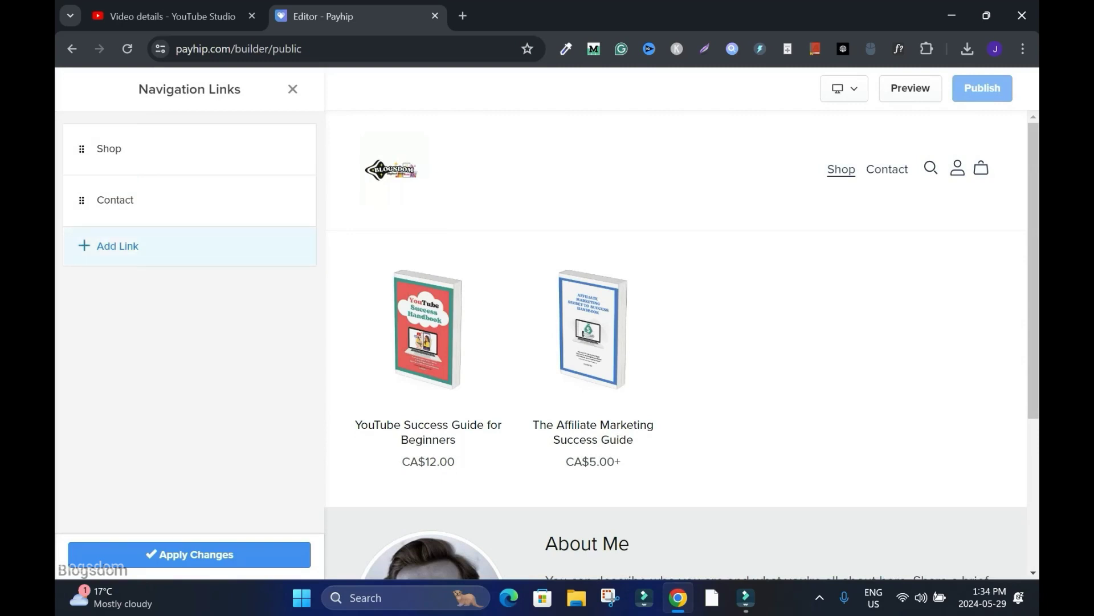
click(293, 89)
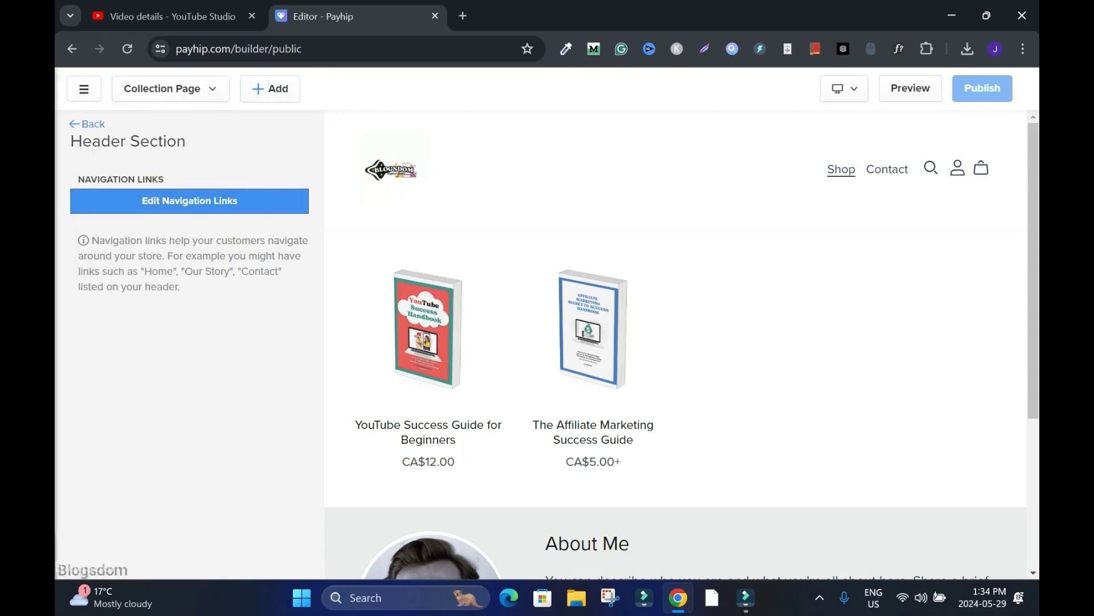
Review the header settings for layout, color and advanced options such as width and padding
click(86, 124)
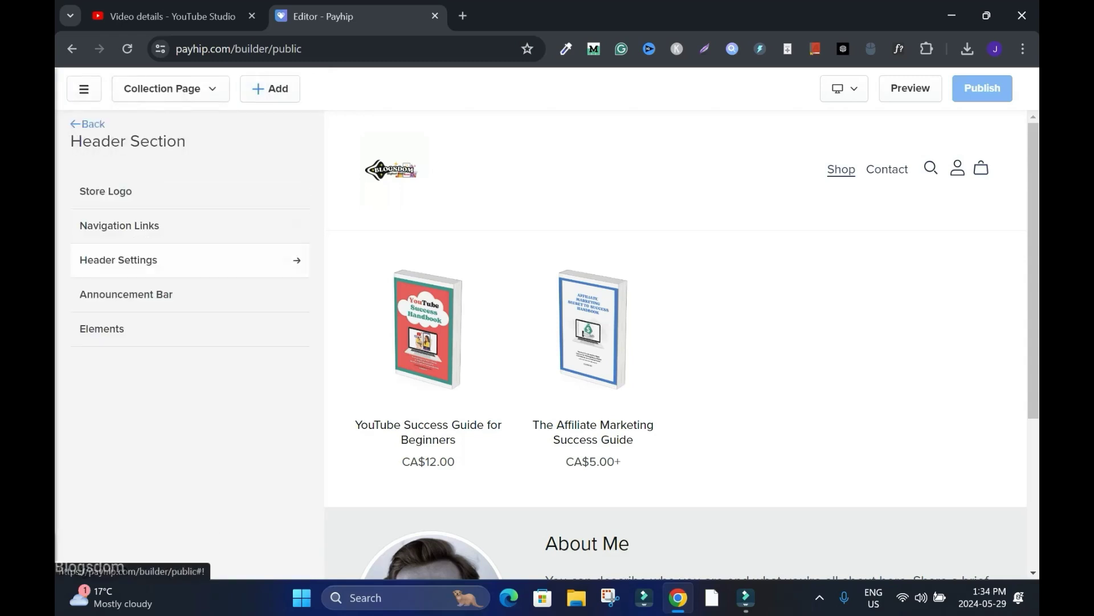
click(190, 260)
scroll(256, 328, down, 3)
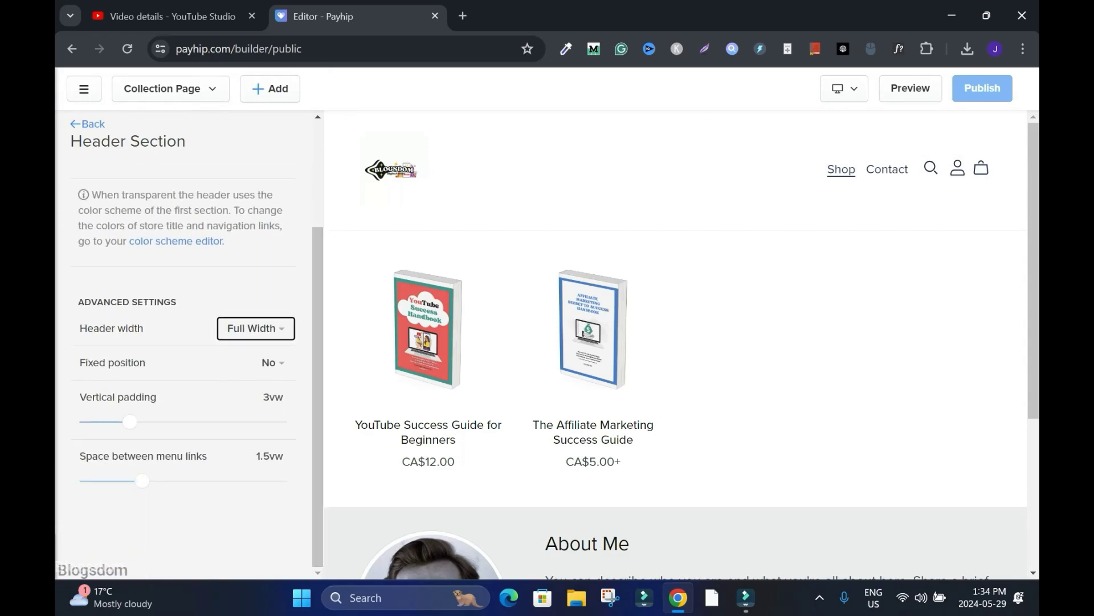
scroll(256, 328, up, 3)
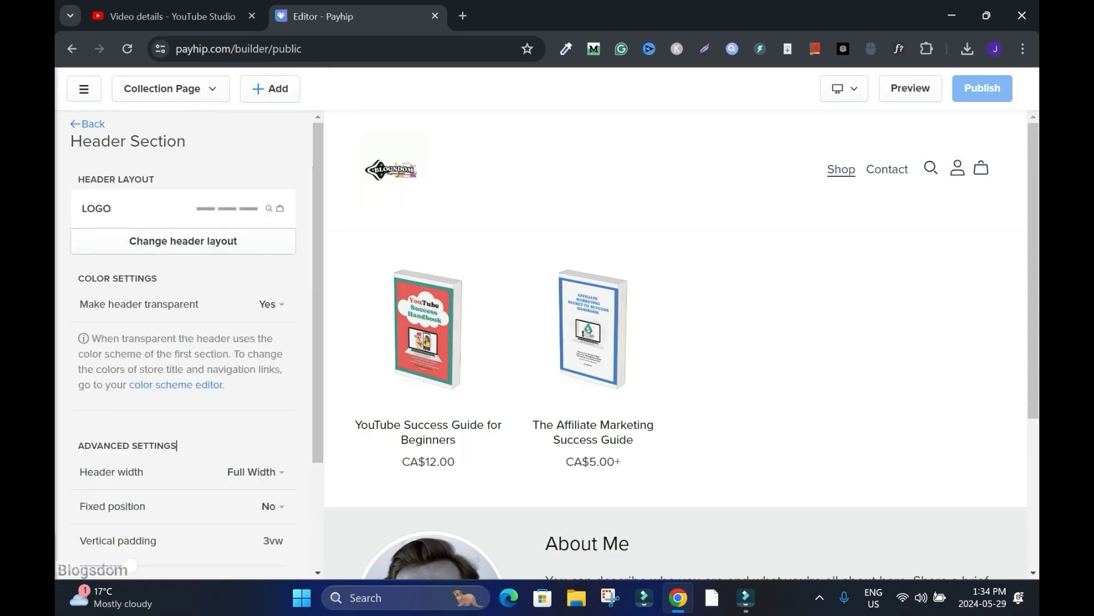
Enable the header's announcement bar and set its text to "3 Days Sales - 50% Off"
click(85, 124)
click(114, 291)
click(76, 202)
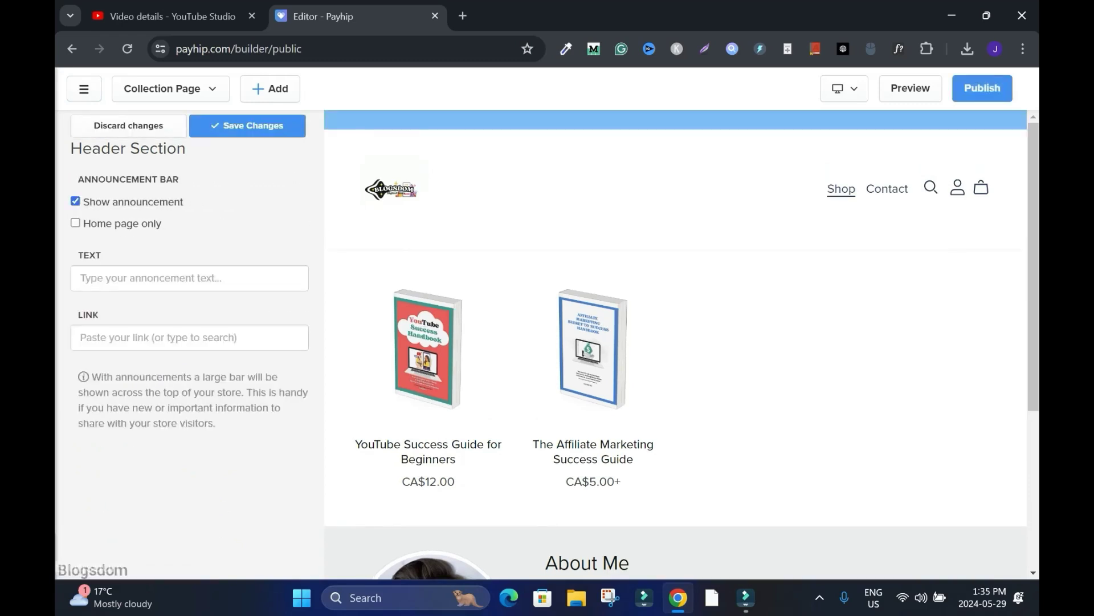
click(82, 278)
text(3 Days Sales)
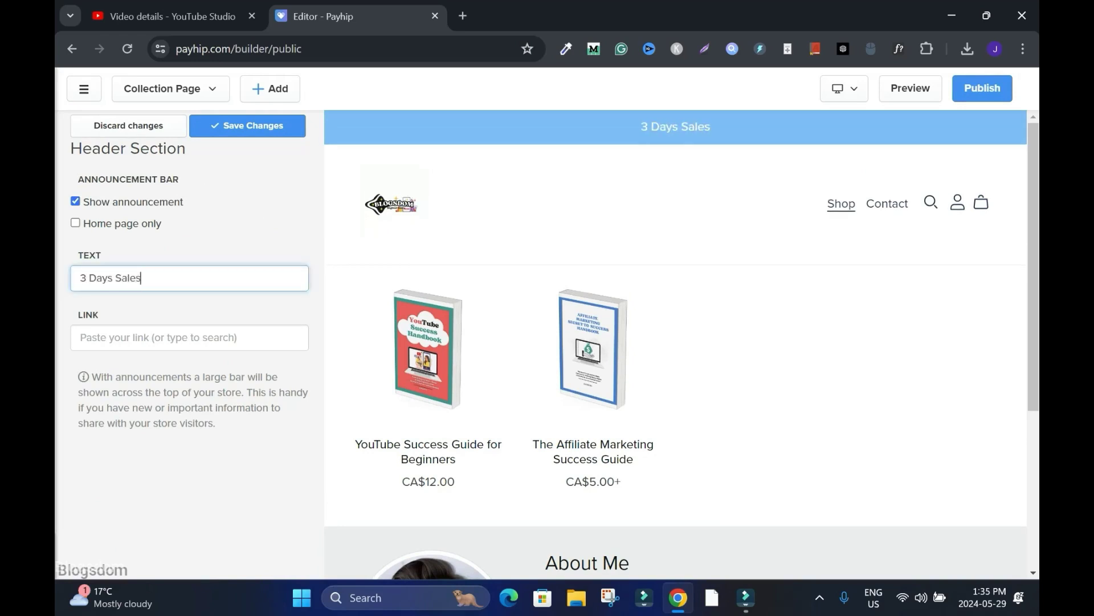
text( - 50% Off)
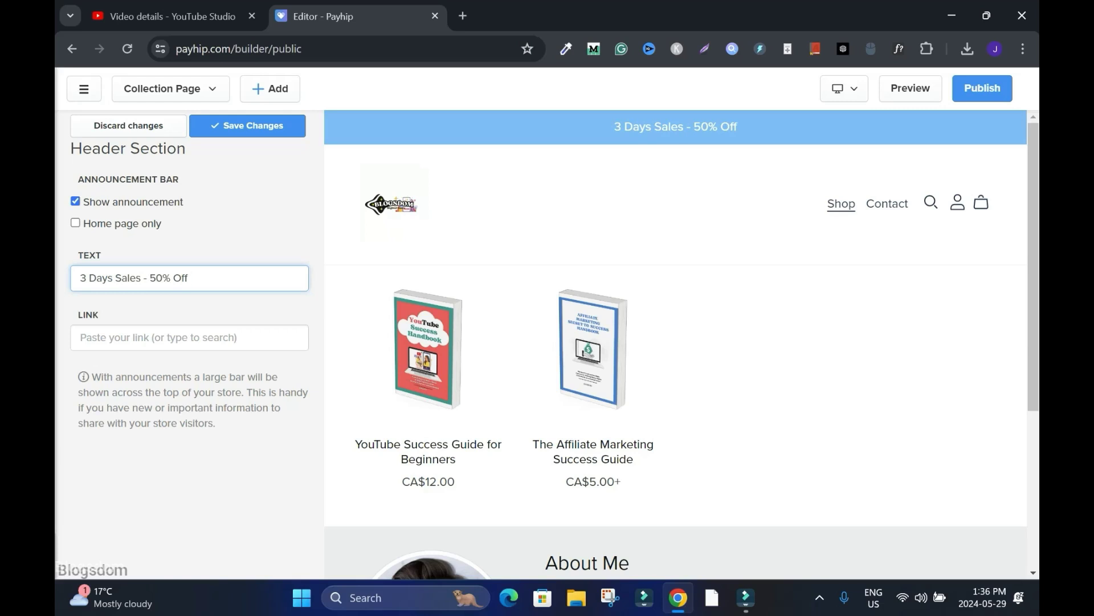
Try to link the announcement bar to the copied address of the YouTube Success Guide for Beginners product
right_click(434, 329)
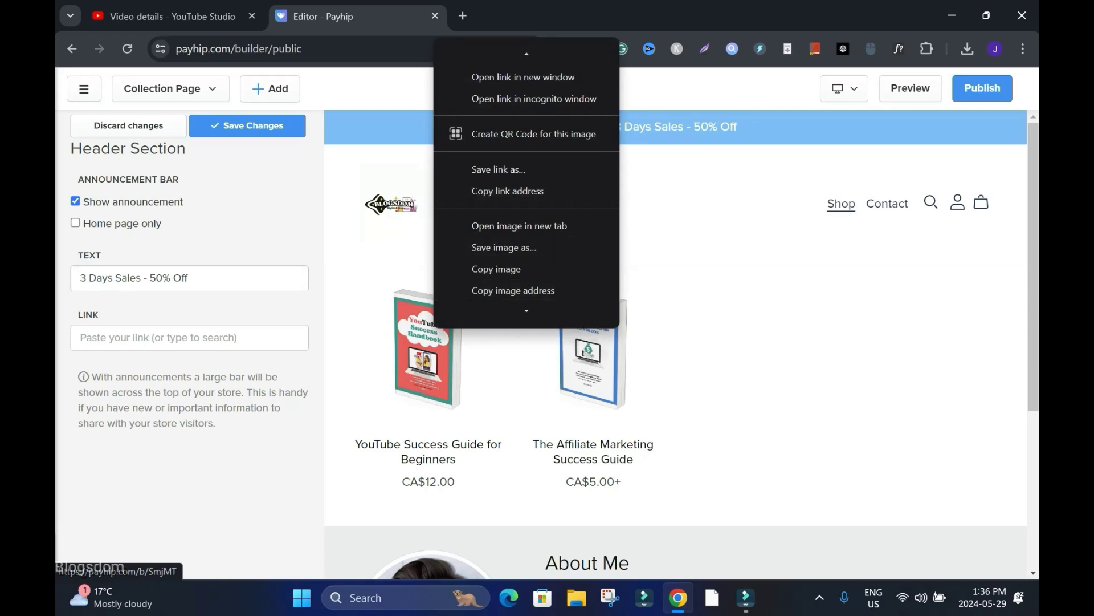
click(507, 191)
click(188, 336)
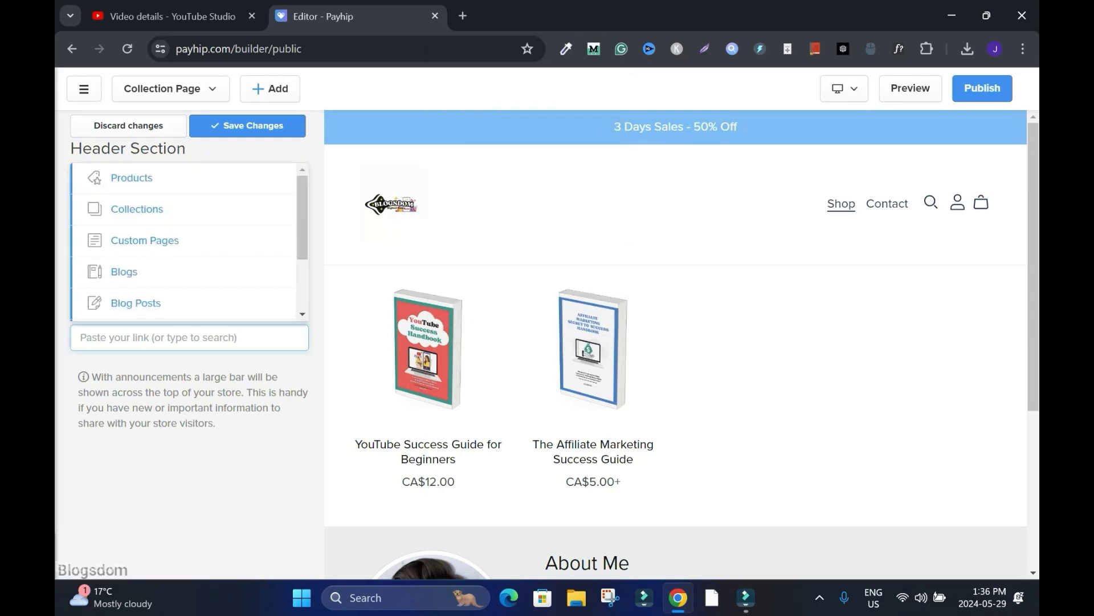
key(ctrl+v)
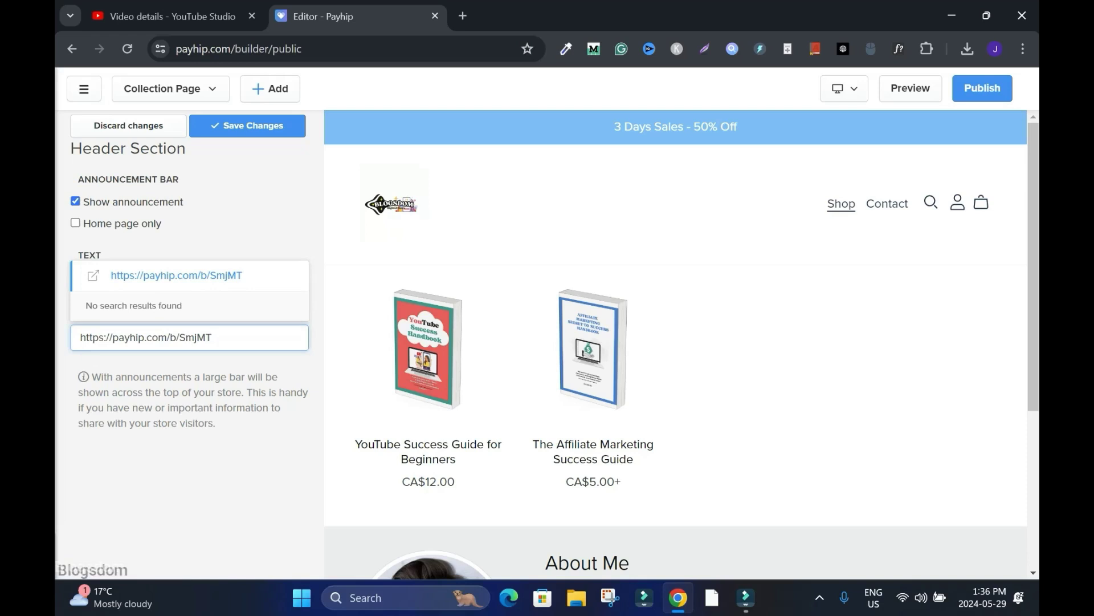
key(ctrl+z)
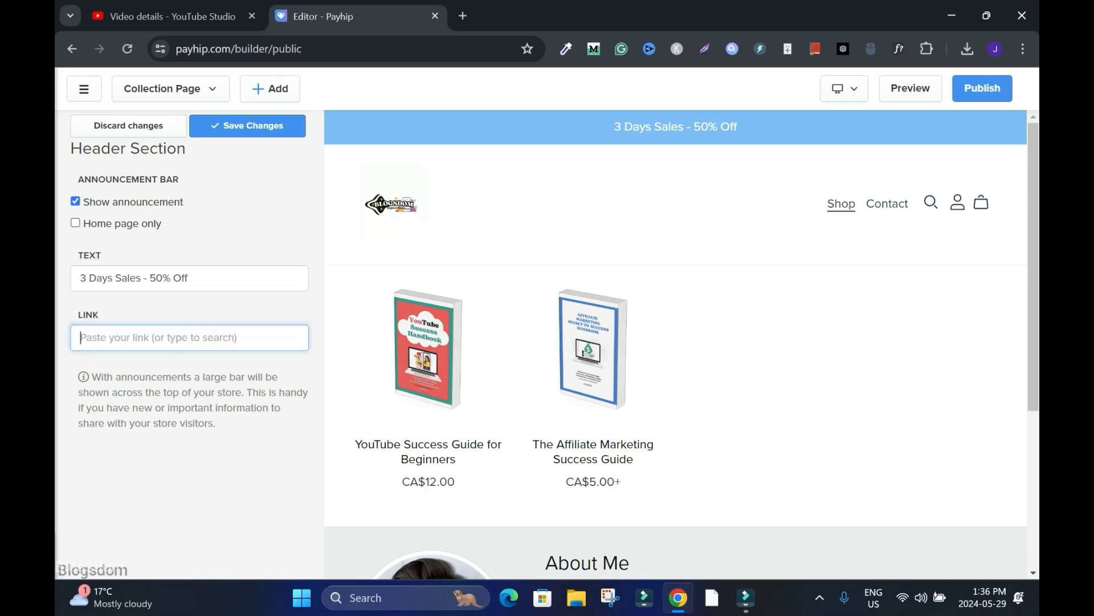
Clear the announcement text, turn off the announcement bar and discard its changes
key(shift+Tab)
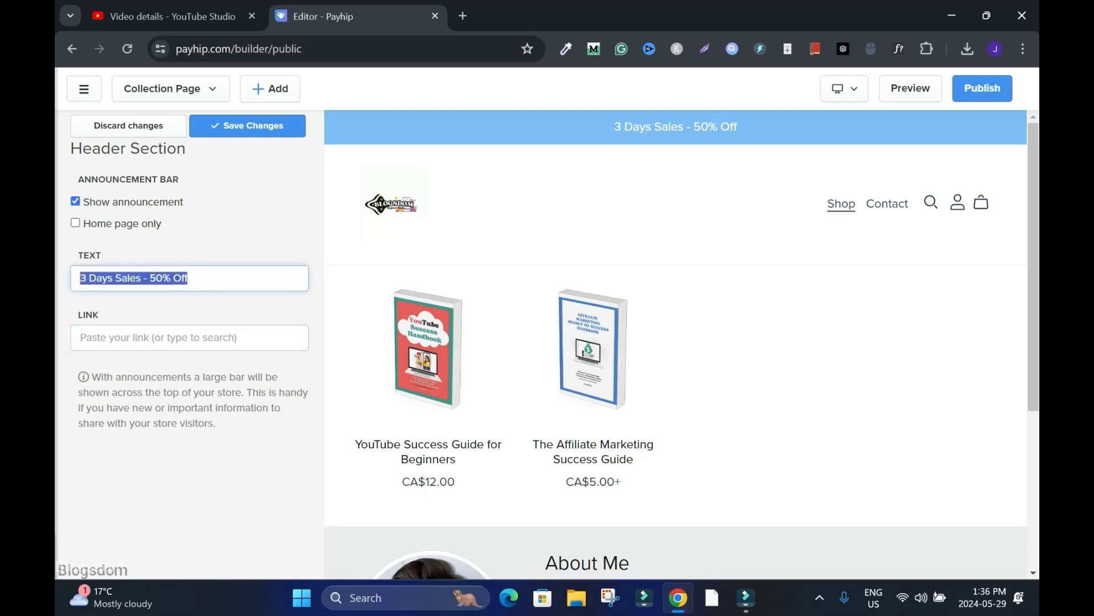
key(BackSpace)
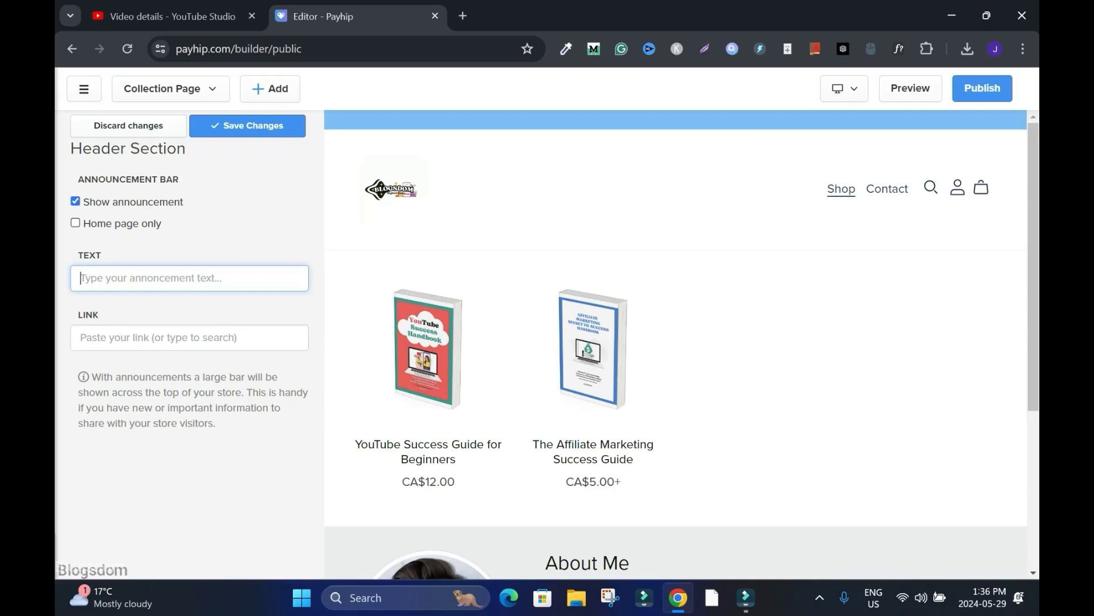
click(76, 202)
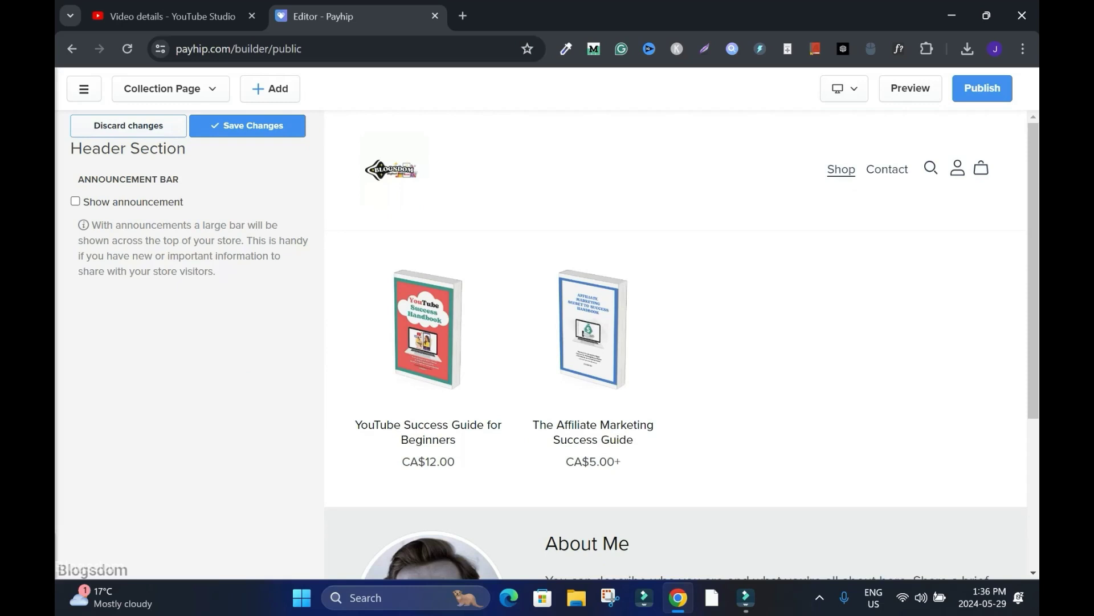
click(72, 126)
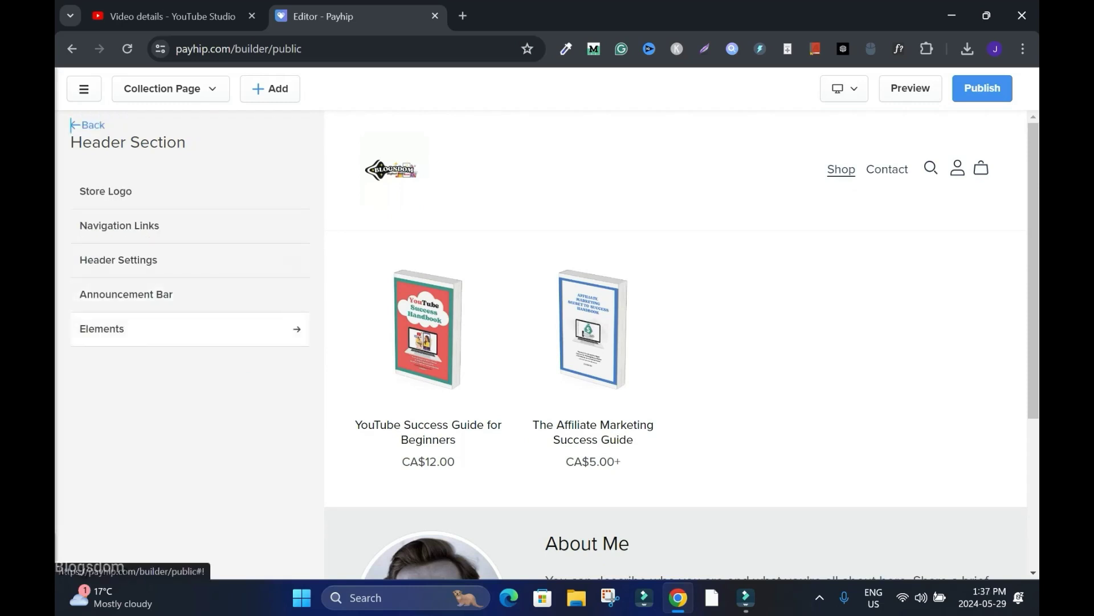
Show the header's call to action button and remove its All Products link to check the other link targets offered
click(188, 329)
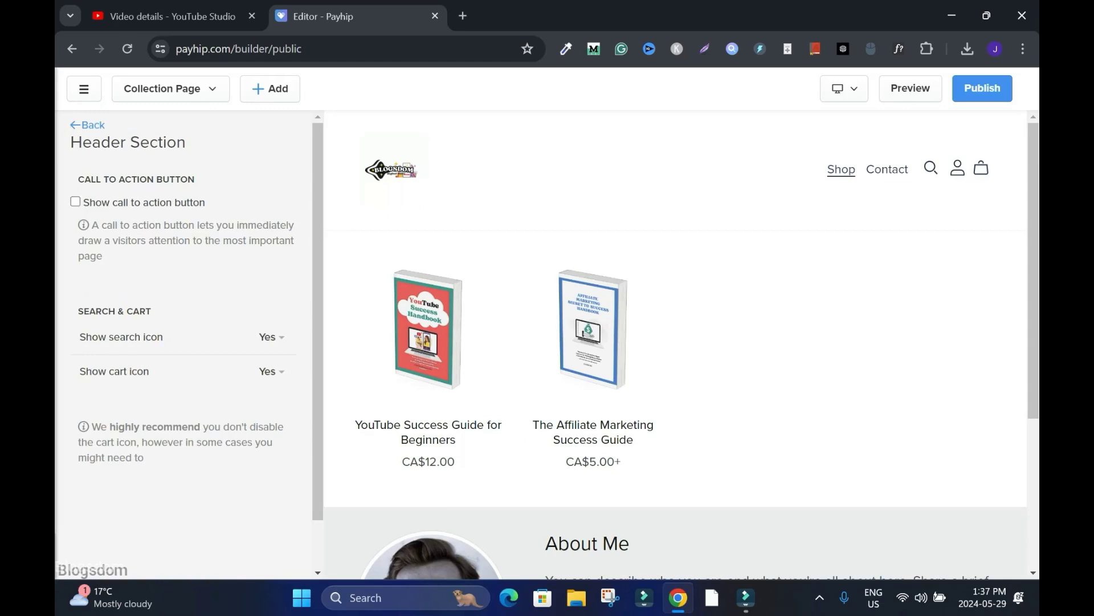
click(75, 202)
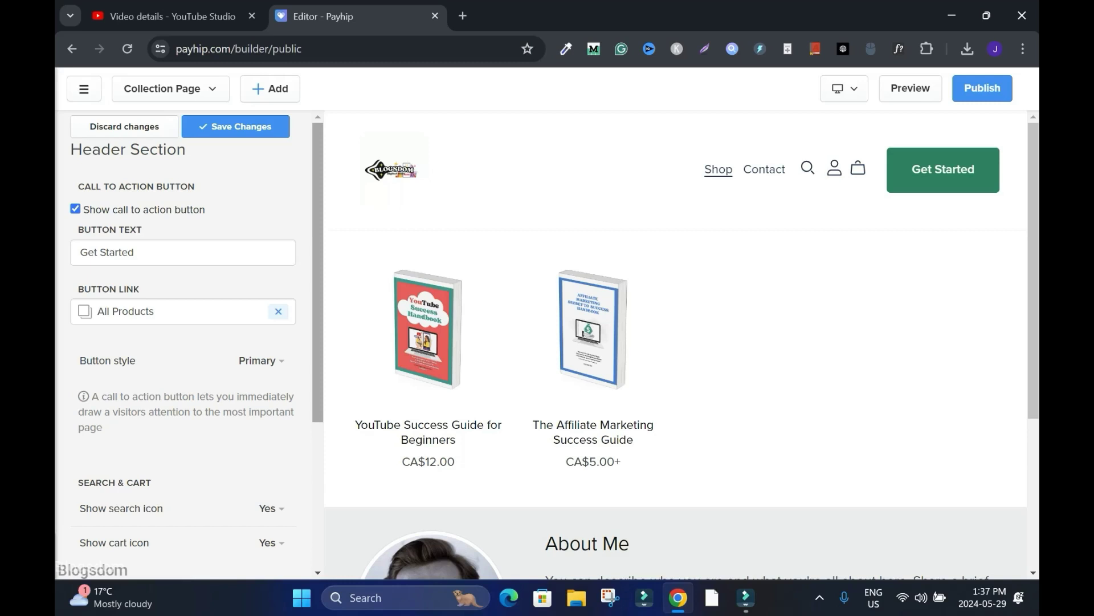
scroll(191, 344, down, 1)
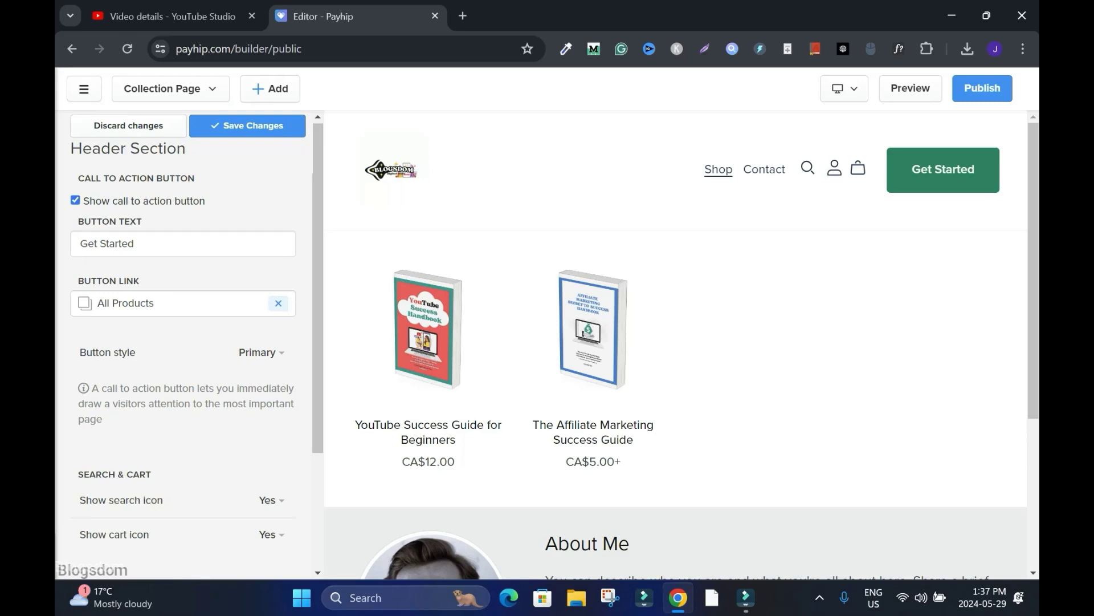
click(278, 303)
mouse_move(290, 184)
mouse_down()
mouse_move(289, 233)
mouse_move(289, 184)
mouse_up()
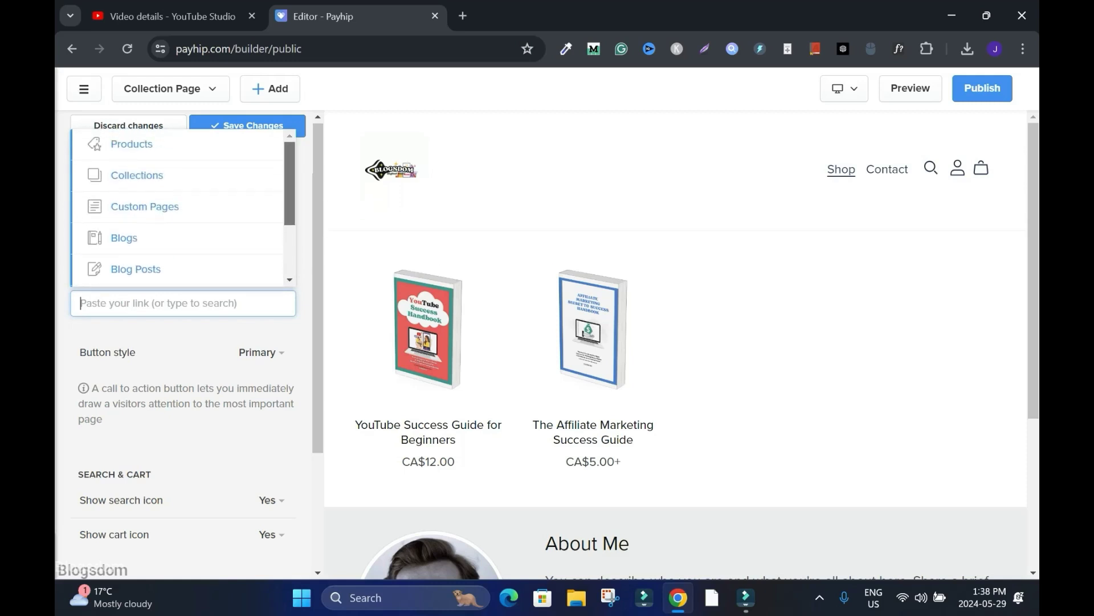
scroll(183, 205, down, 3)
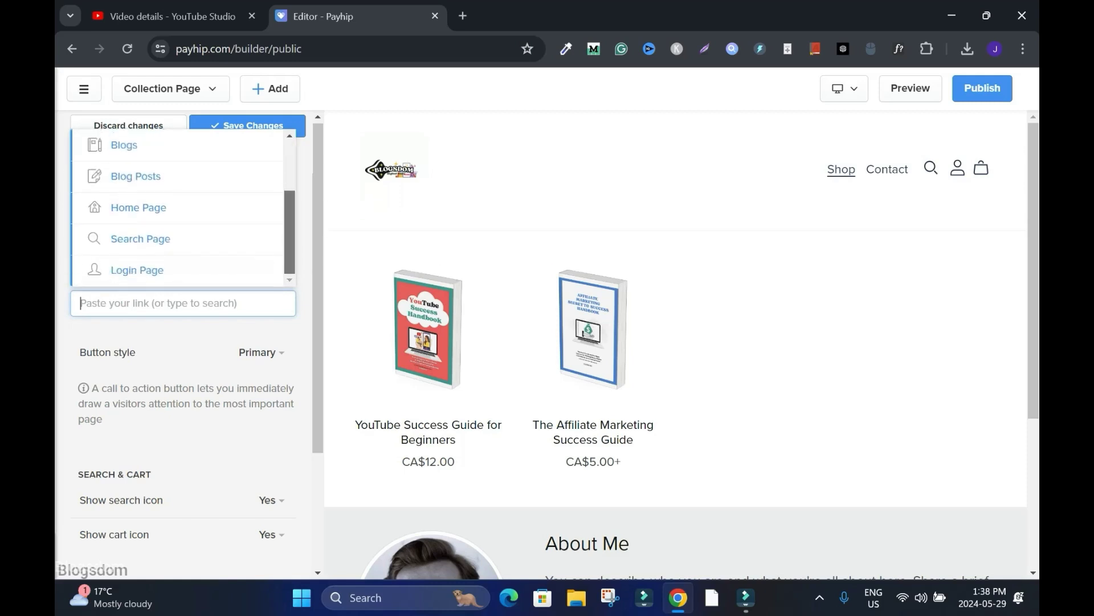
scroll(182, 205, up, 3)
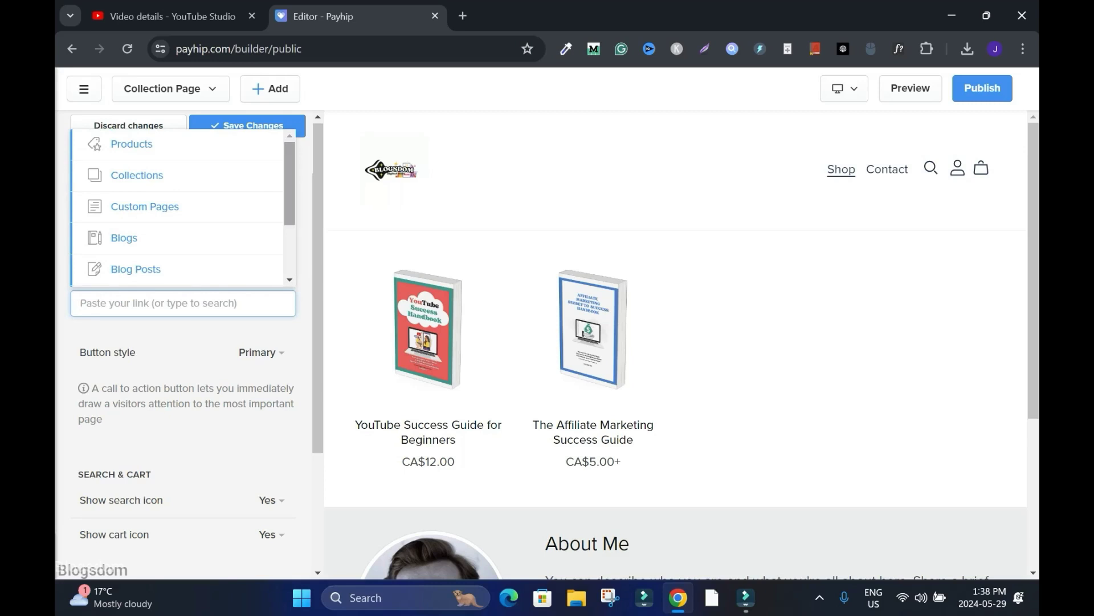
click(228, 331)
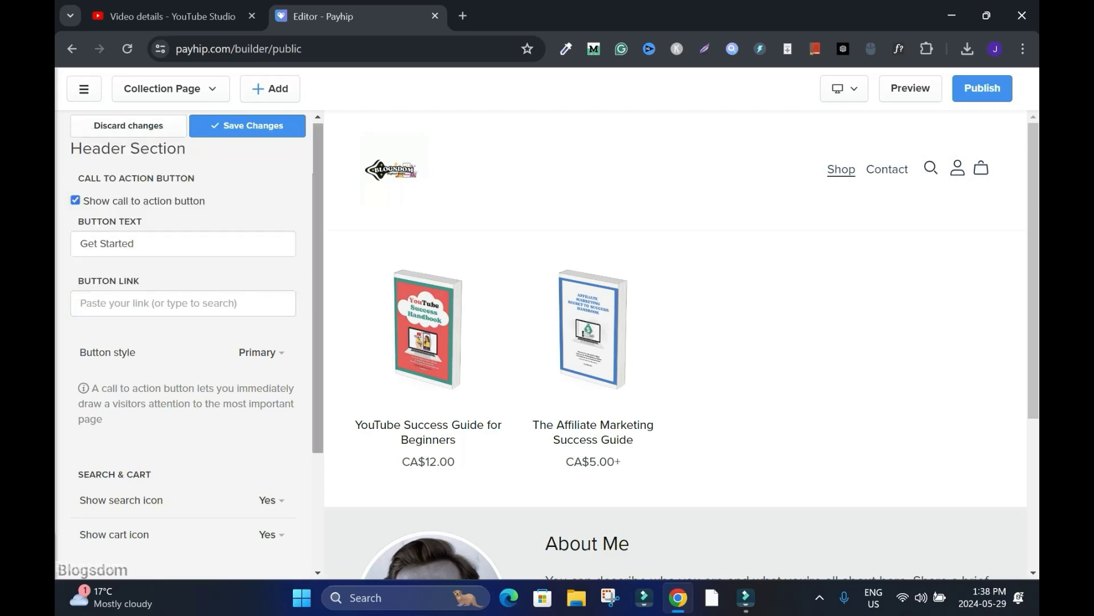
Check the products offered as the call to action button's link, and discard the header element changes
click(75, 201)
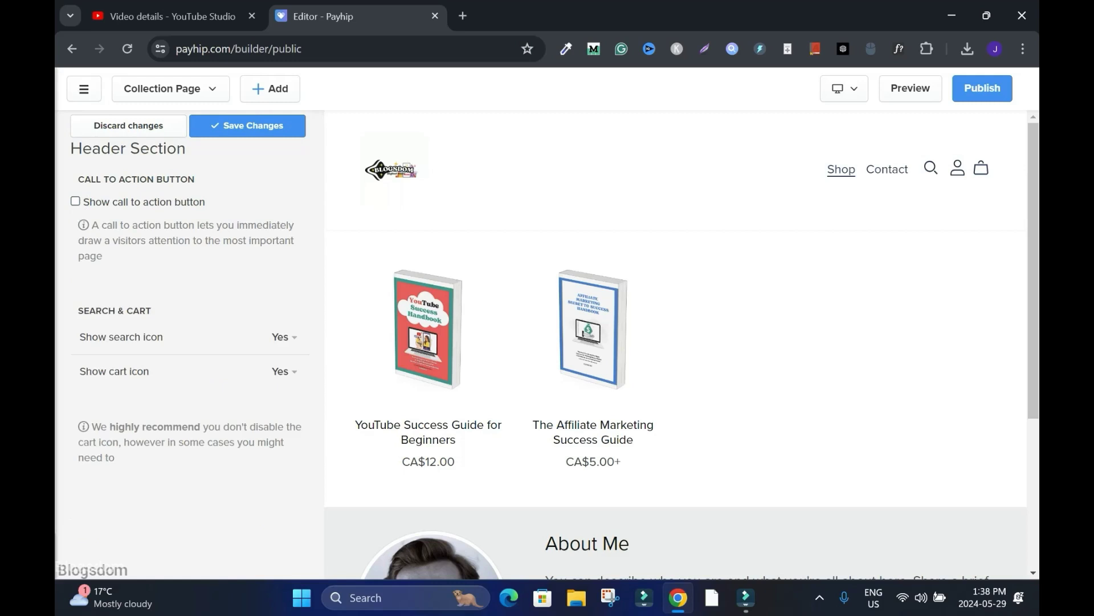
click(75, 200)
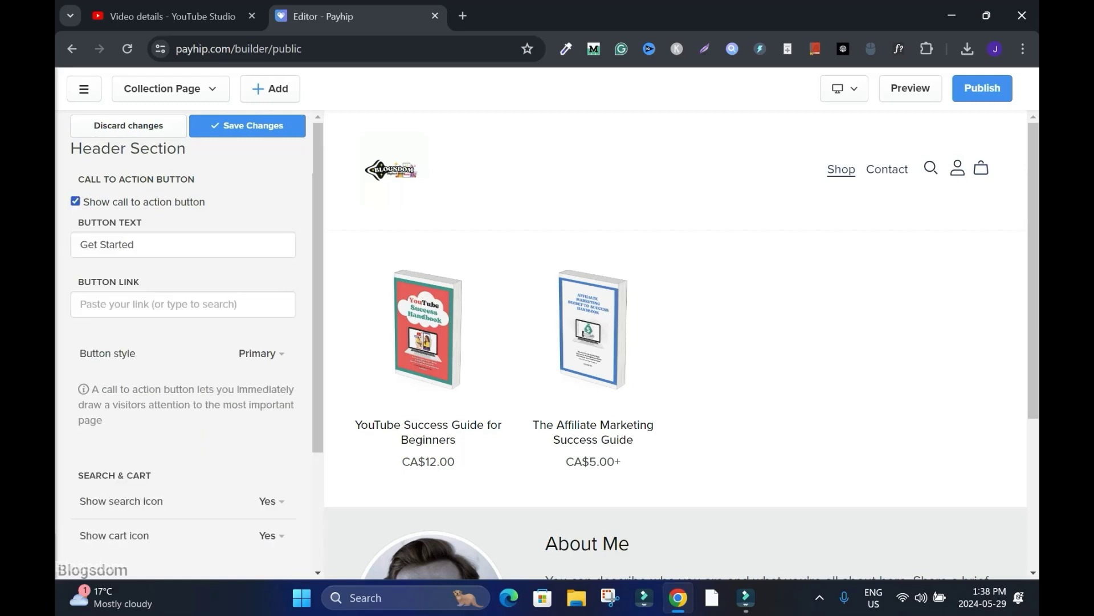
click(182, 304)
click(134, 145)
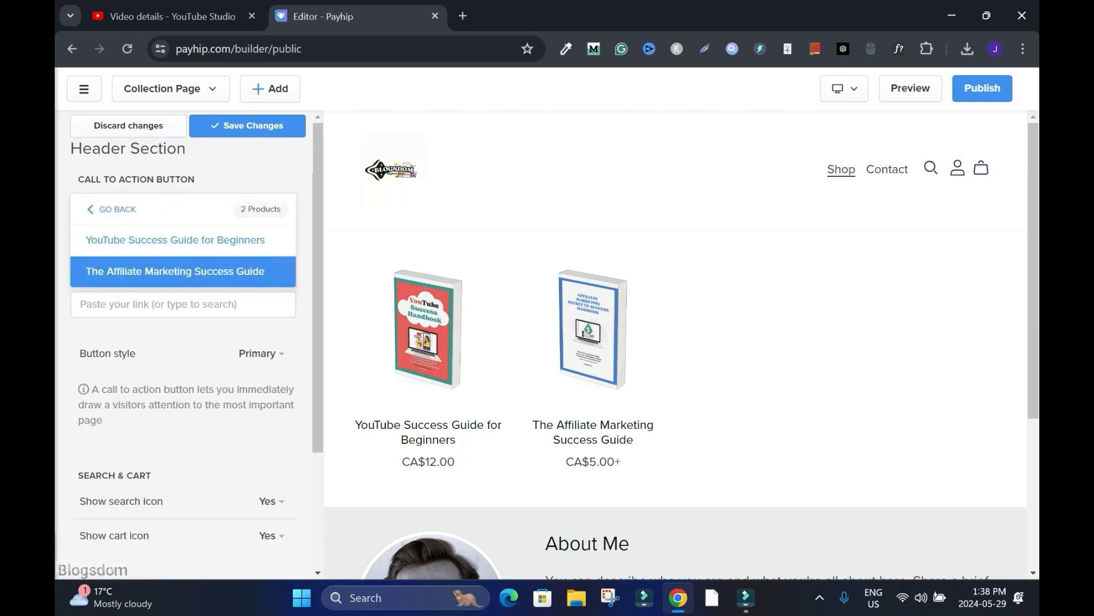
click(128, 126)
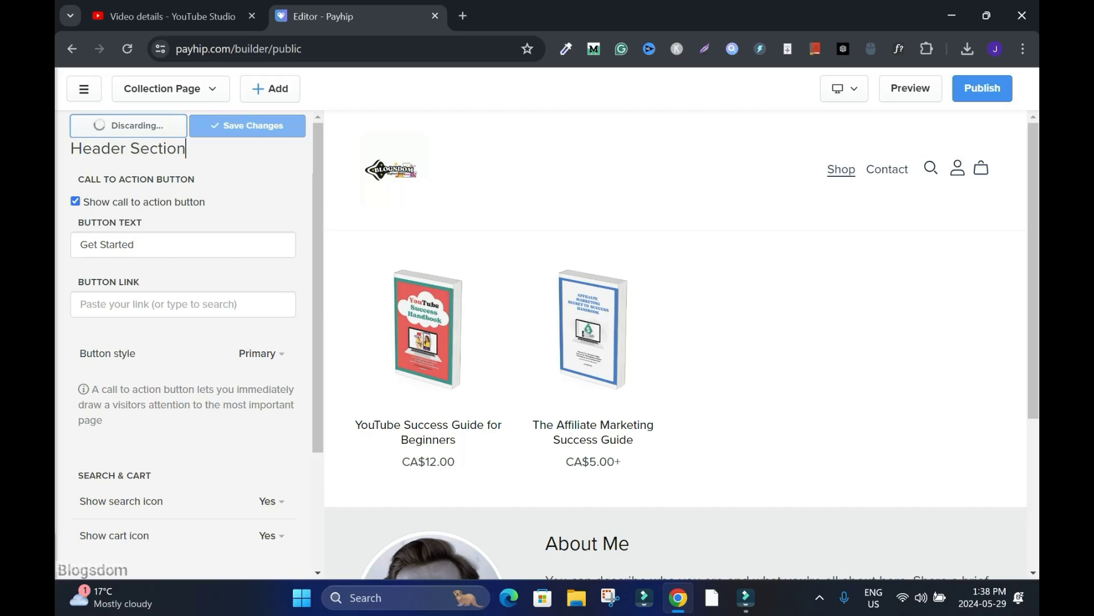
Reopen the header's element settings and show the call to action button
click(171, 328)
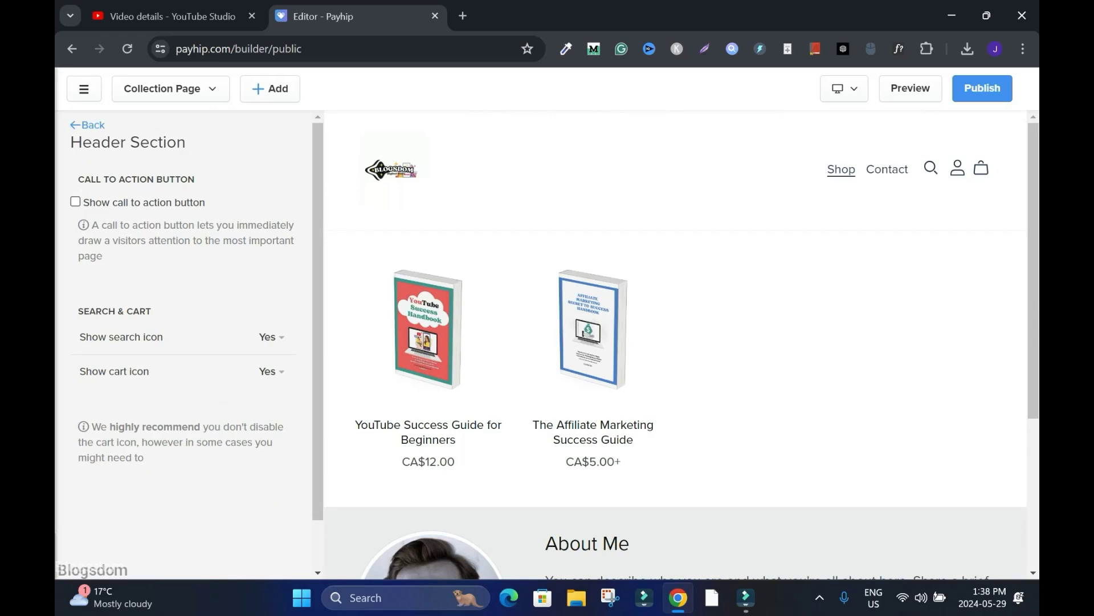
click(75, 202)
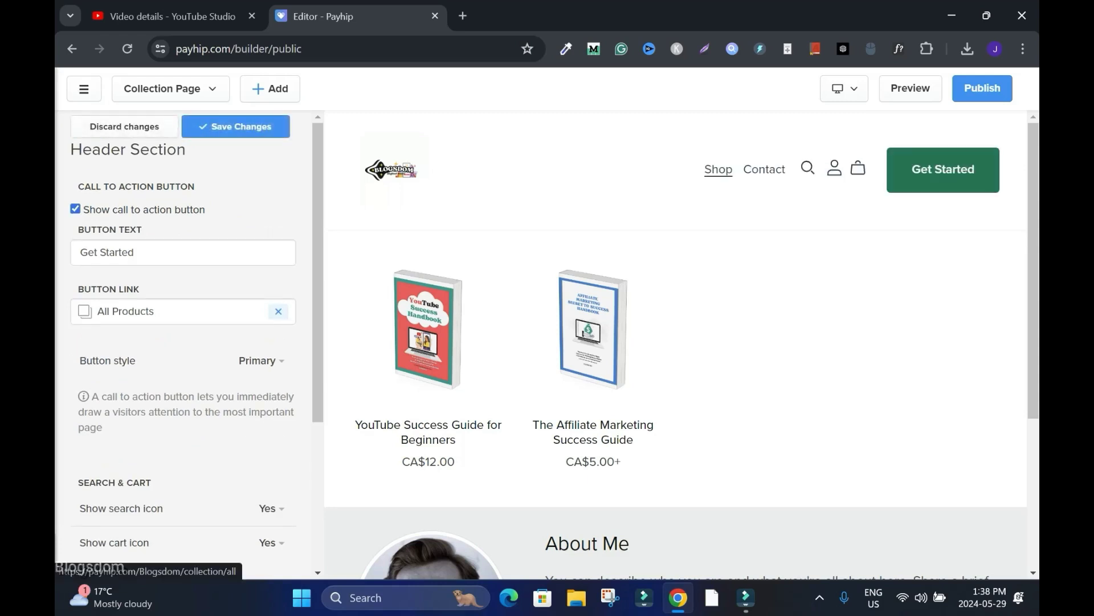
Try the Secondary style on the call to action button, and return it to Primary
drag(318, 245, 318, 300)
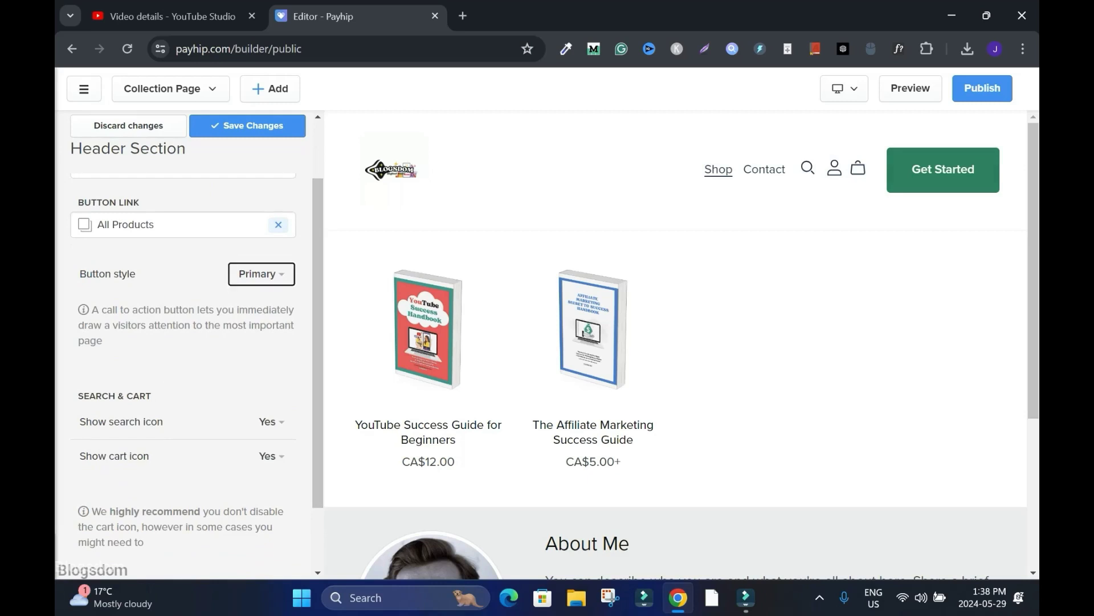
click(261, 273)
click(183, 327)
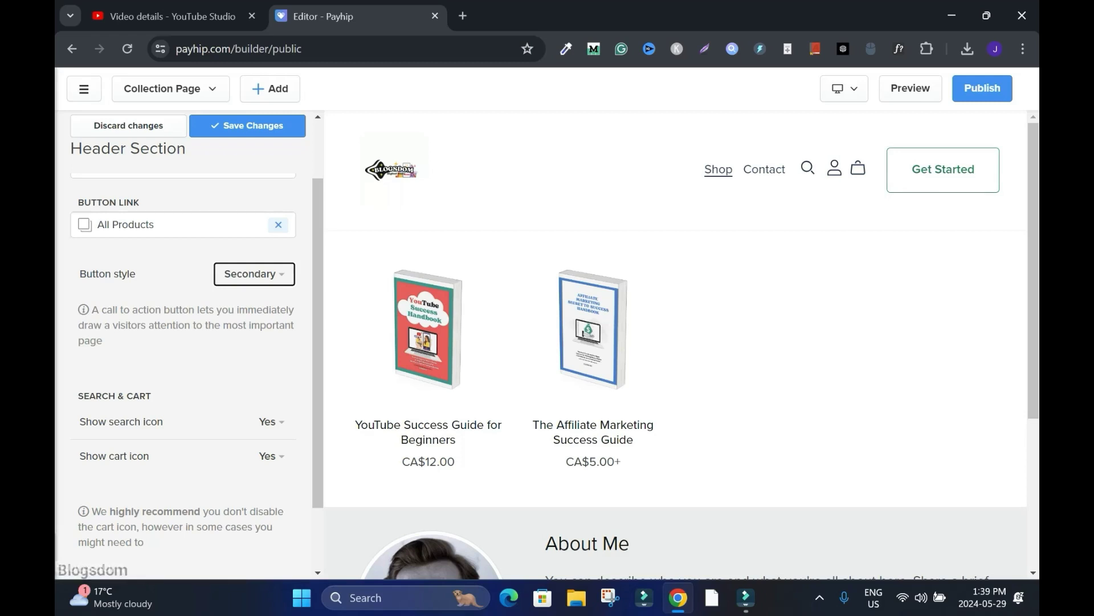
click(254, 274)
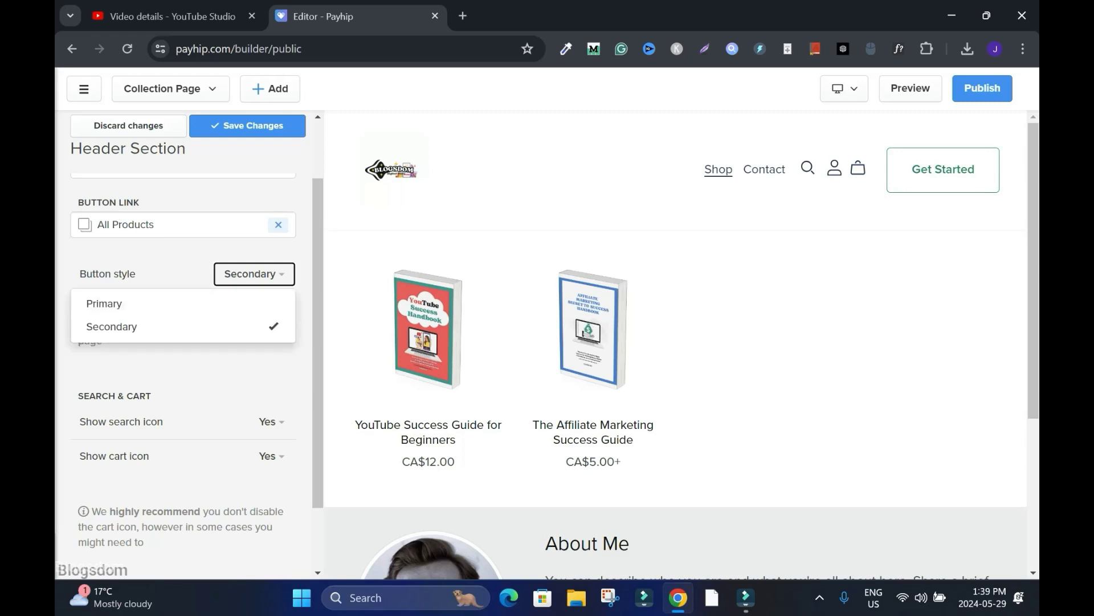
click(110, 303)
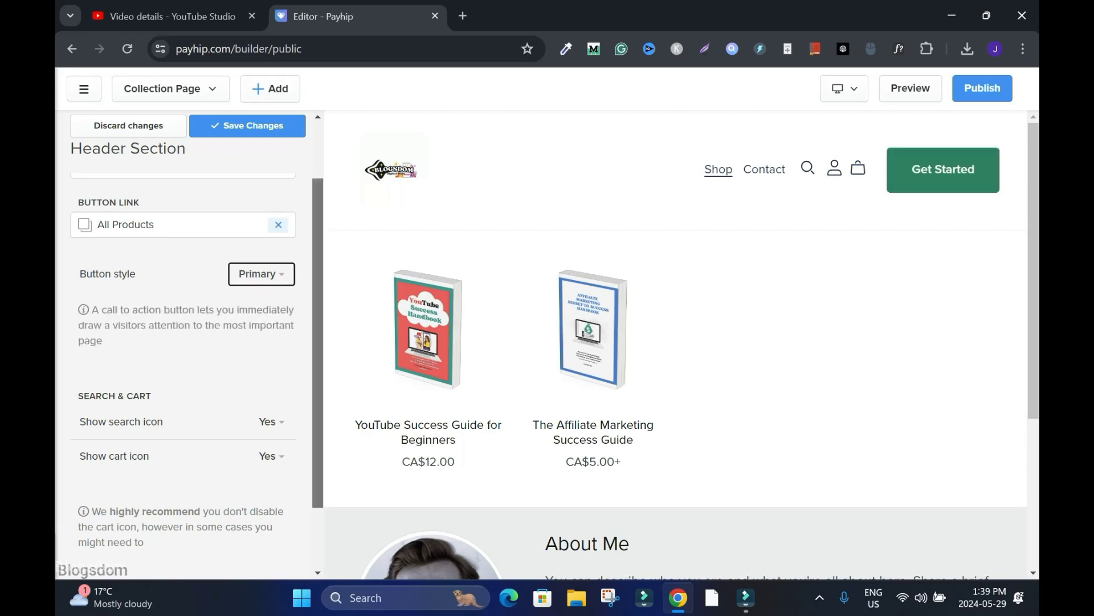
Try hiding the header's cart icon, and set it back to shown
scroll(182, 359, down, 2)
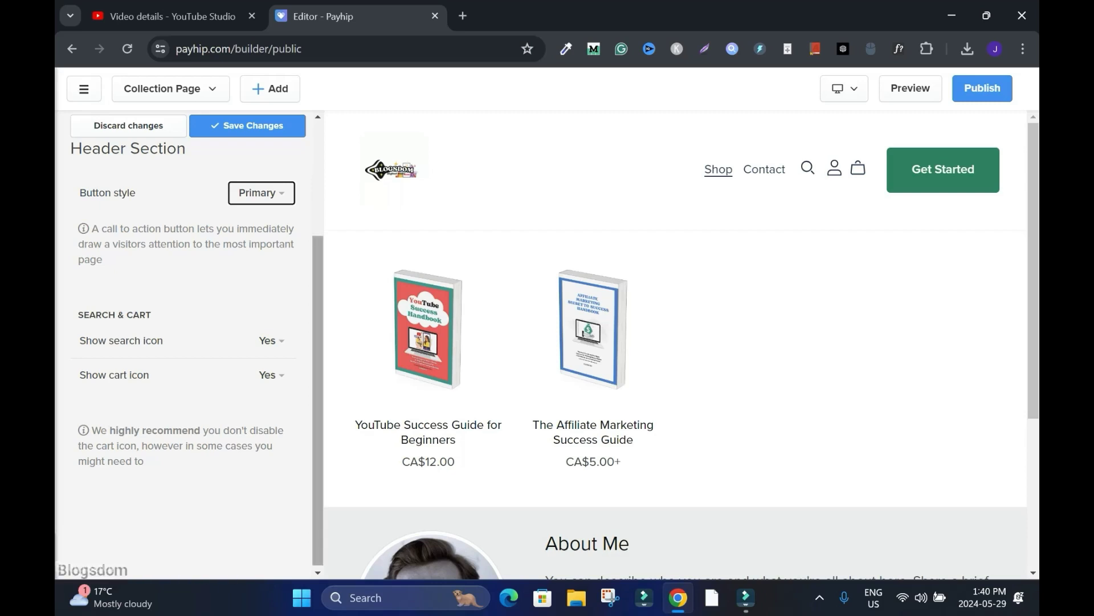
drag(318, 399, 317, 401)
click(272, 373)
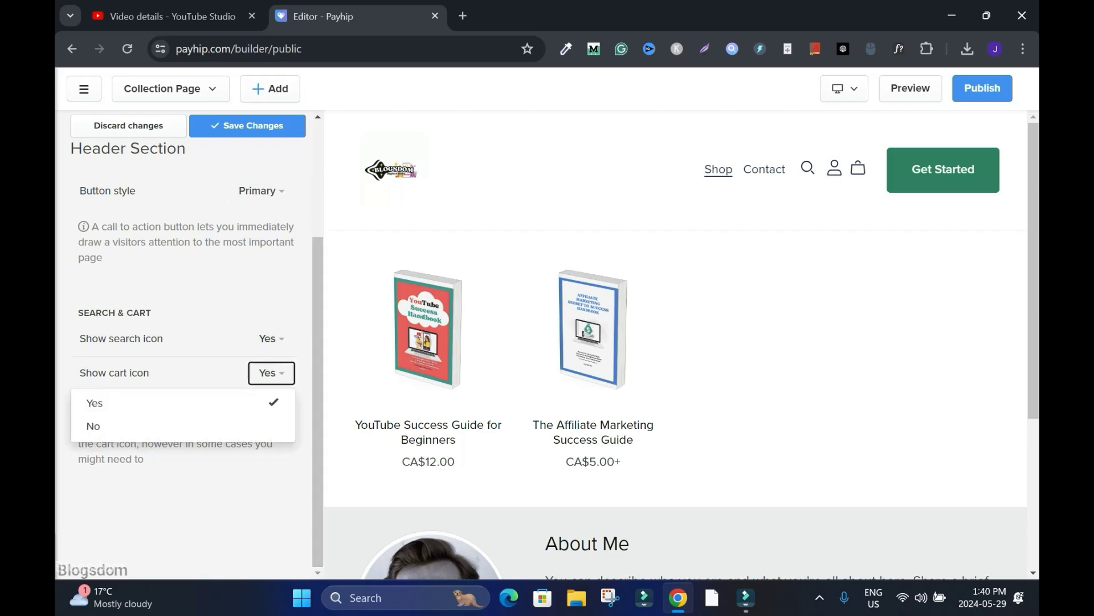
click(94, 426)
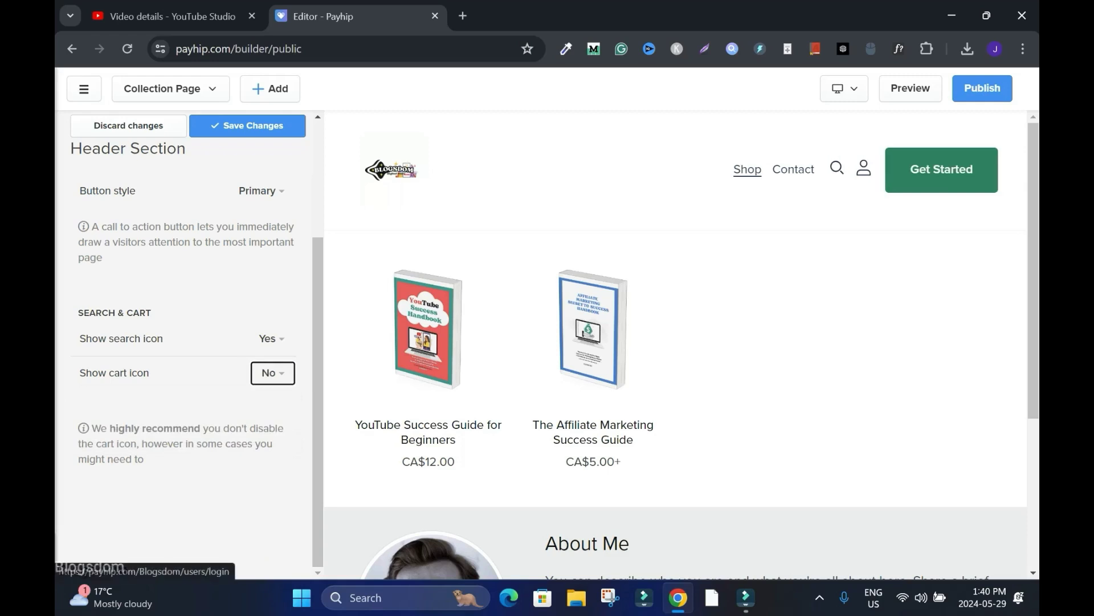
click(273, 373)
click(94, 403)
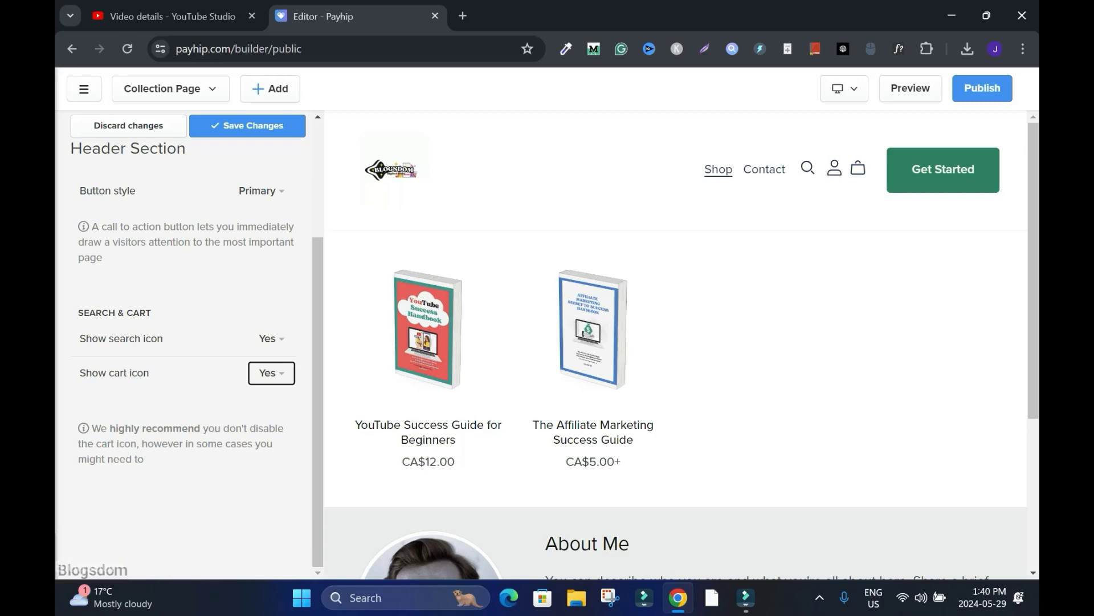
Try hiding the header's search icon, and set it back to shown
click(273, 338)
click(182, 392)
key(space)
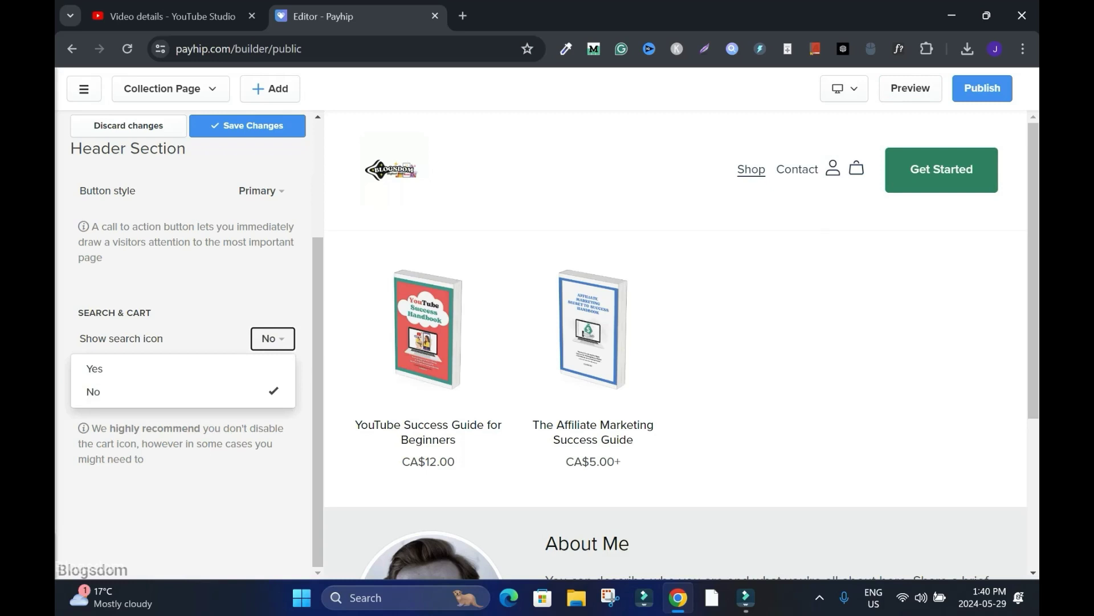
key(Up)
key(Return)
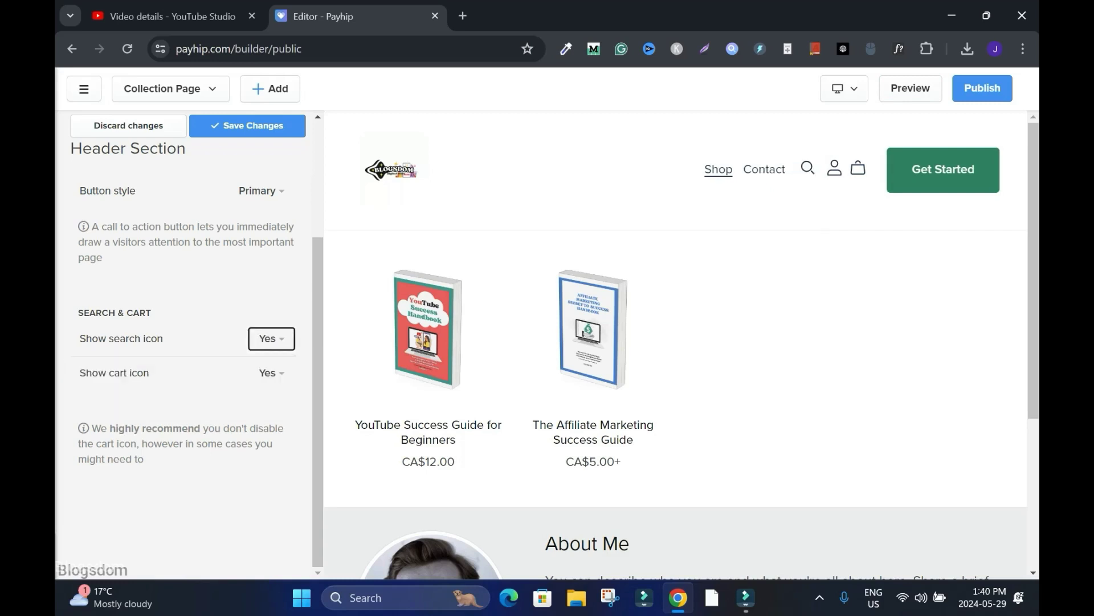
Save the header element changes and publish the store, continuing in the editor
drag(318, 376, 318, 259)
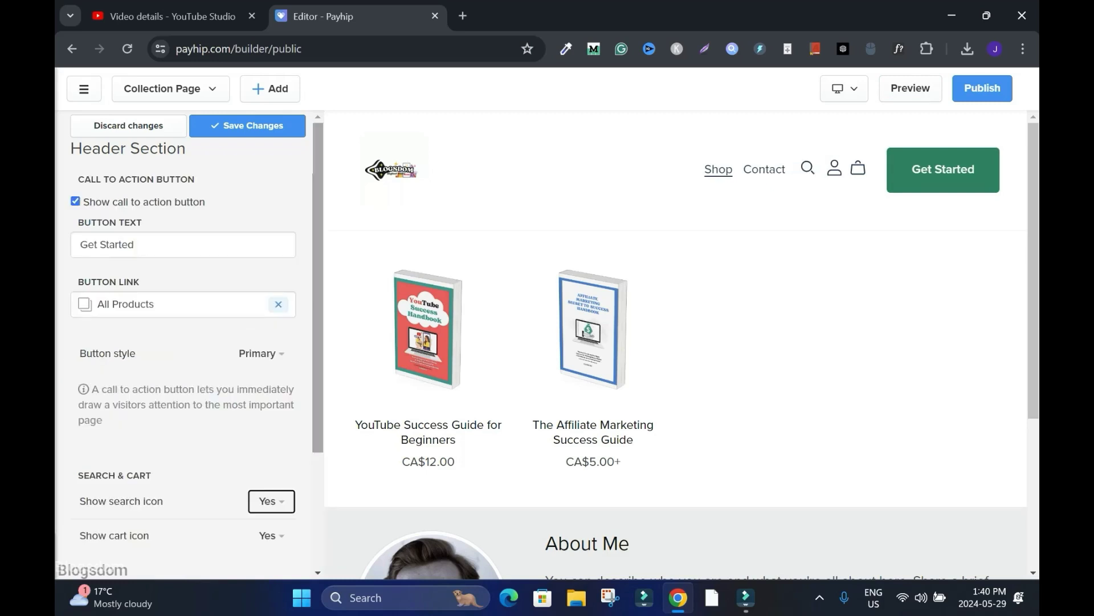
click(248, 125)
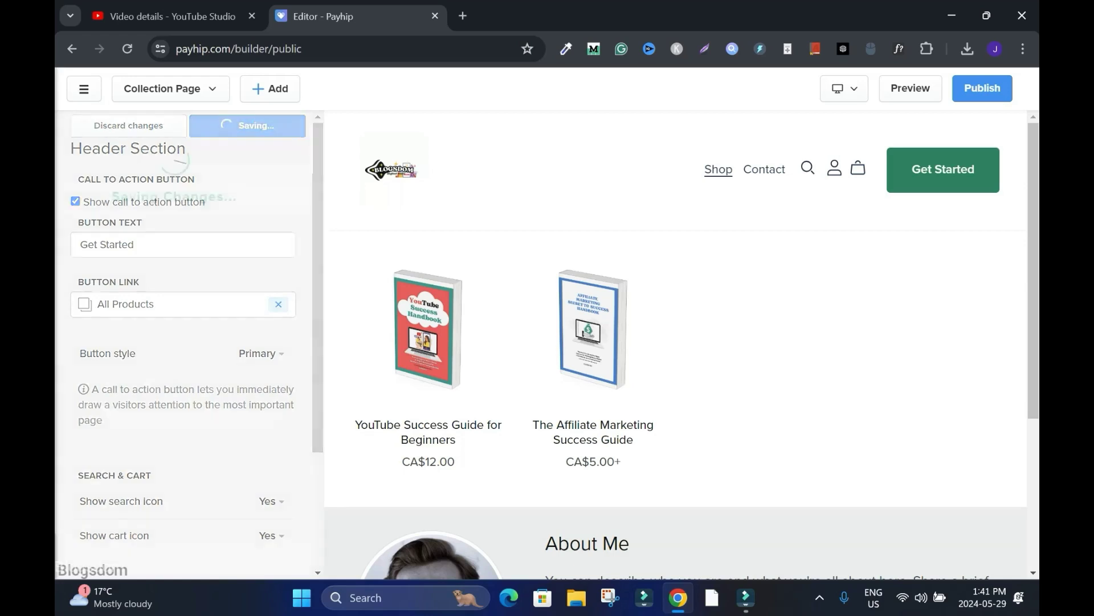
click(982, 88)
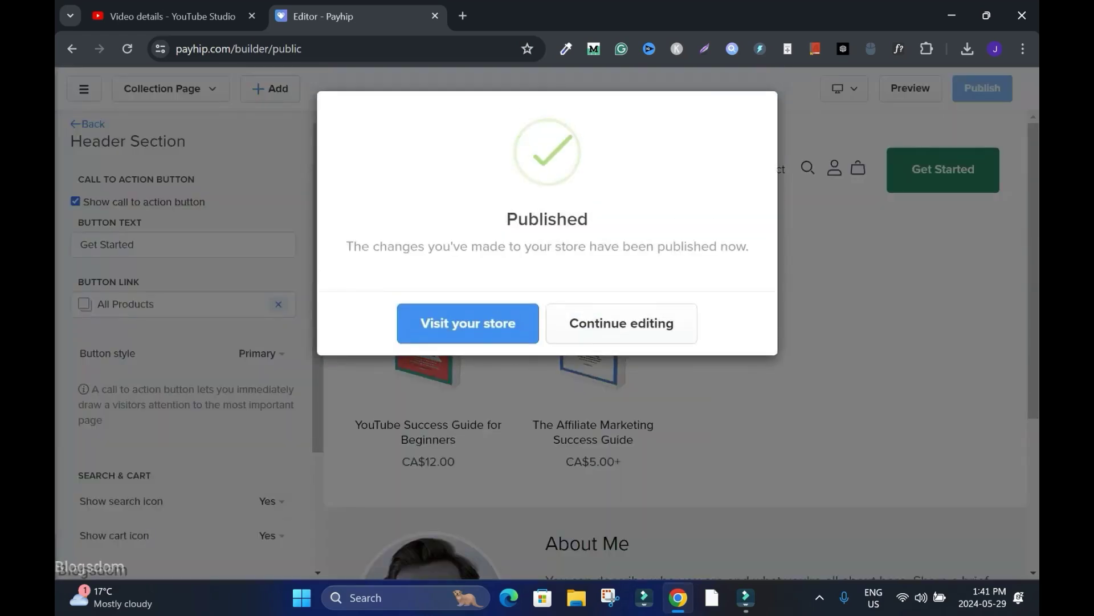
click(622, 323)
Open the store's page list and examine its custom, product, collection, blog and blog post page groups
click(171, 89)
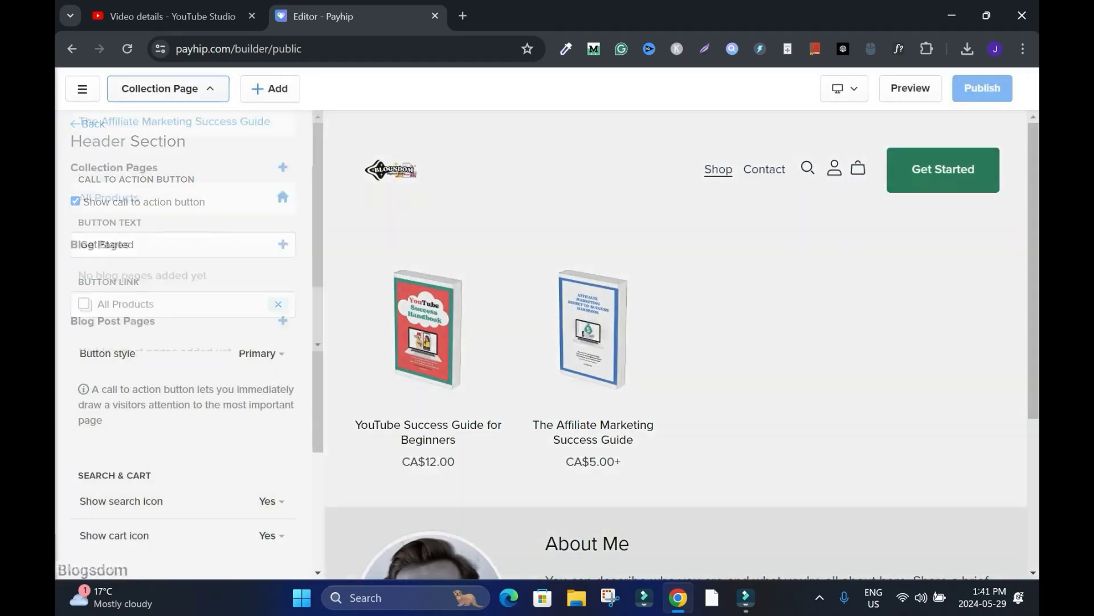
click(170, 89)
click(170, 89)
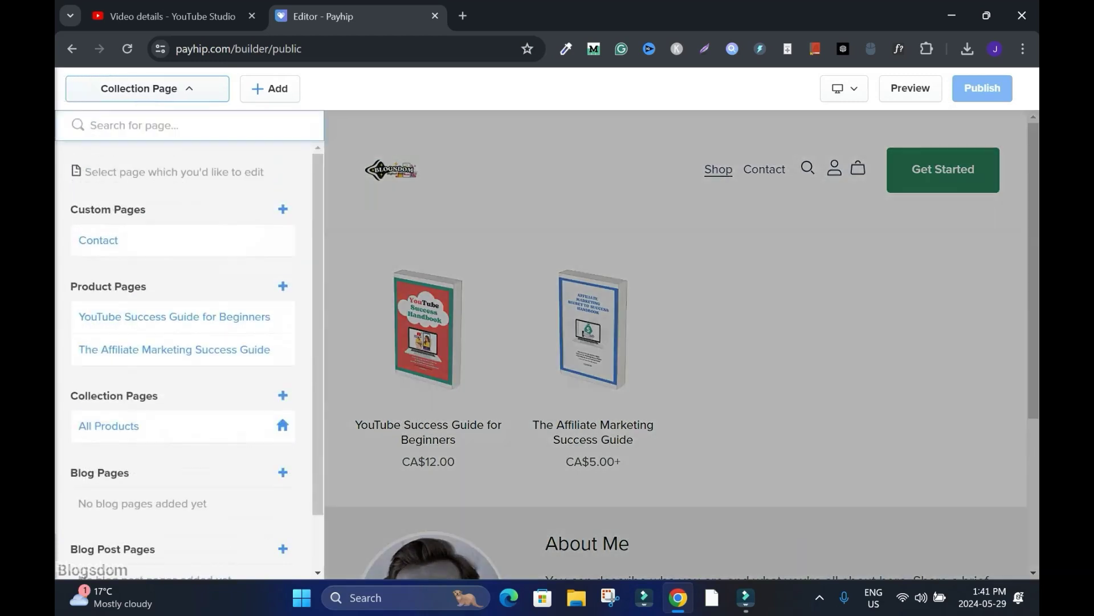
drag(317, 371, 318, 386)
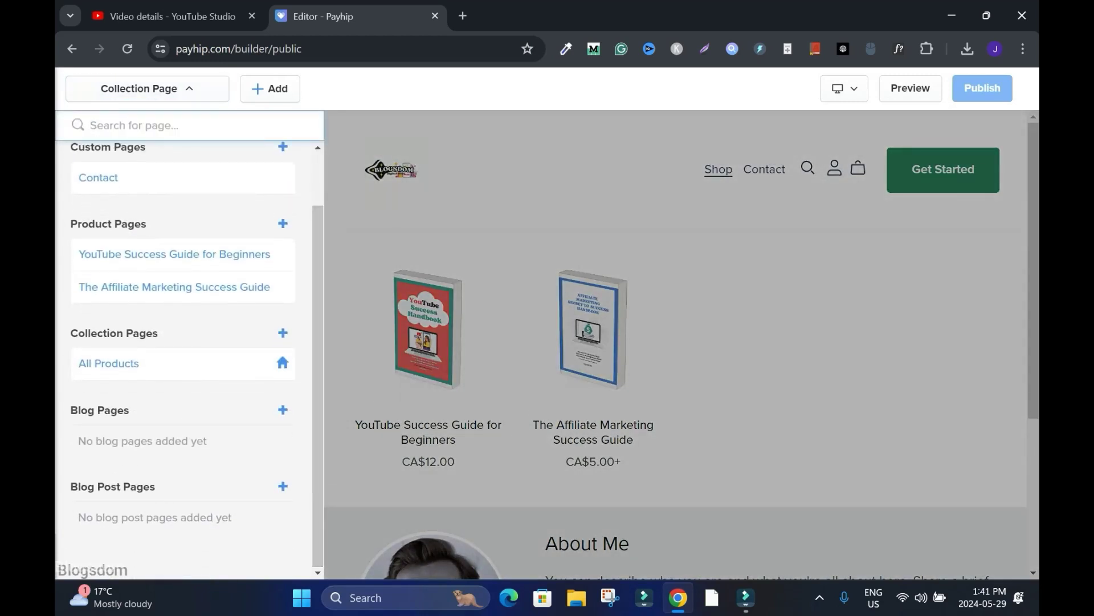
drag(317, 348, 318, 296)
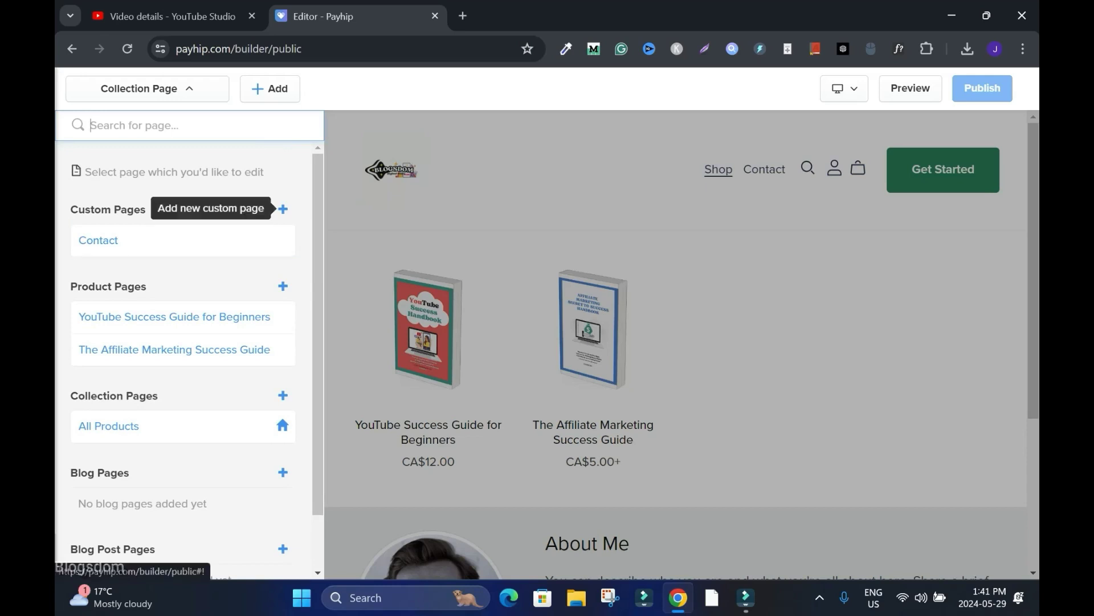
Check the form for adding a new custom page, cancel it, and close the page list after reviewing it
click(282, 208)
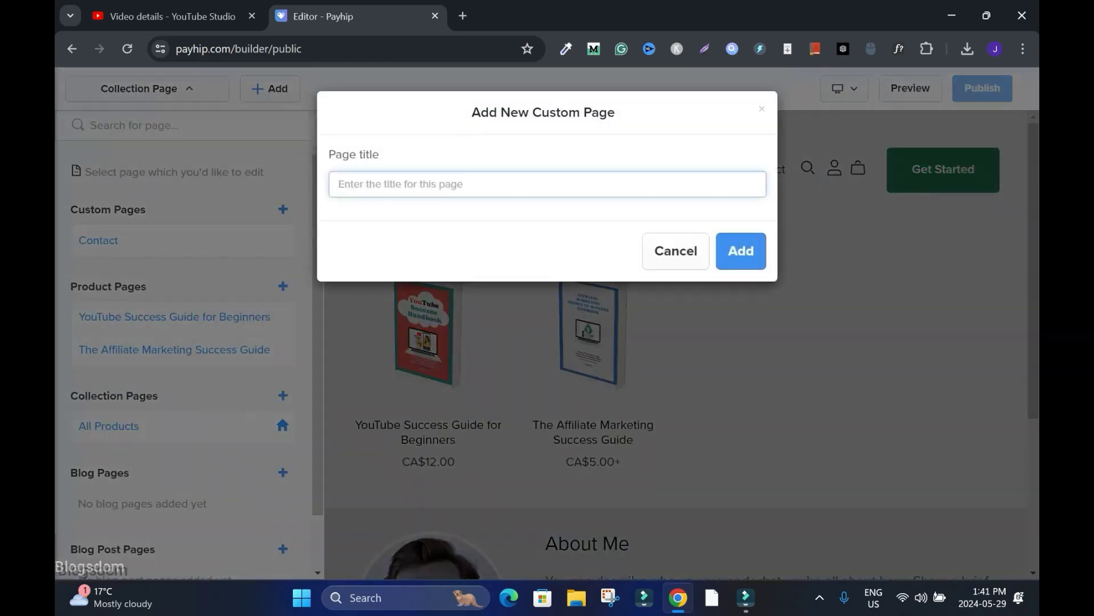
click(675, 251)
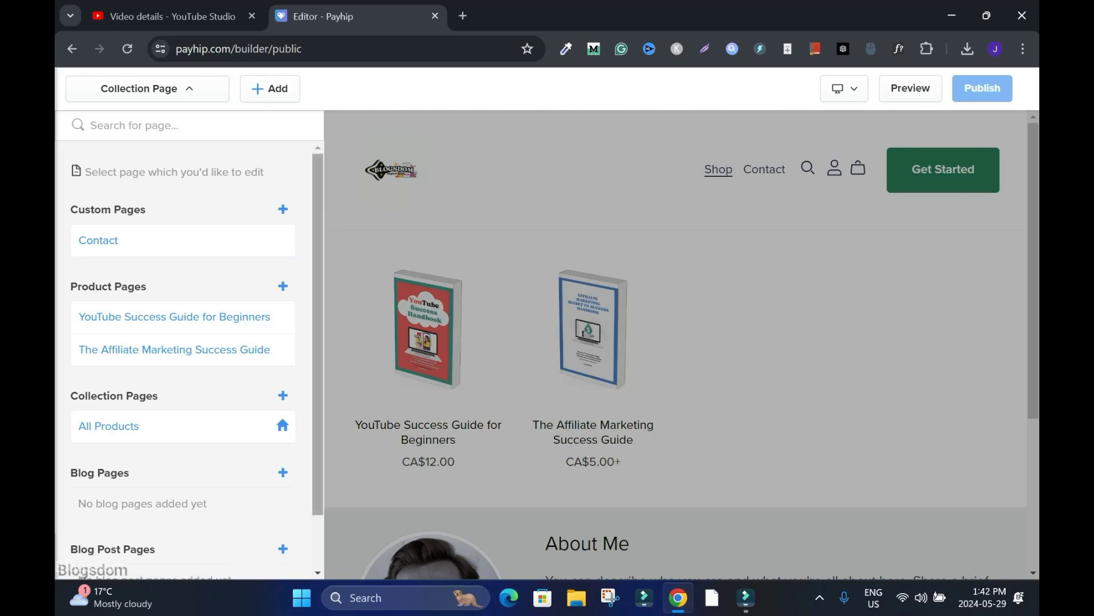
scroll(188, 353, down, 2)
scroll(188, 354, up, 2)
scroll(188, 353, down, 1)
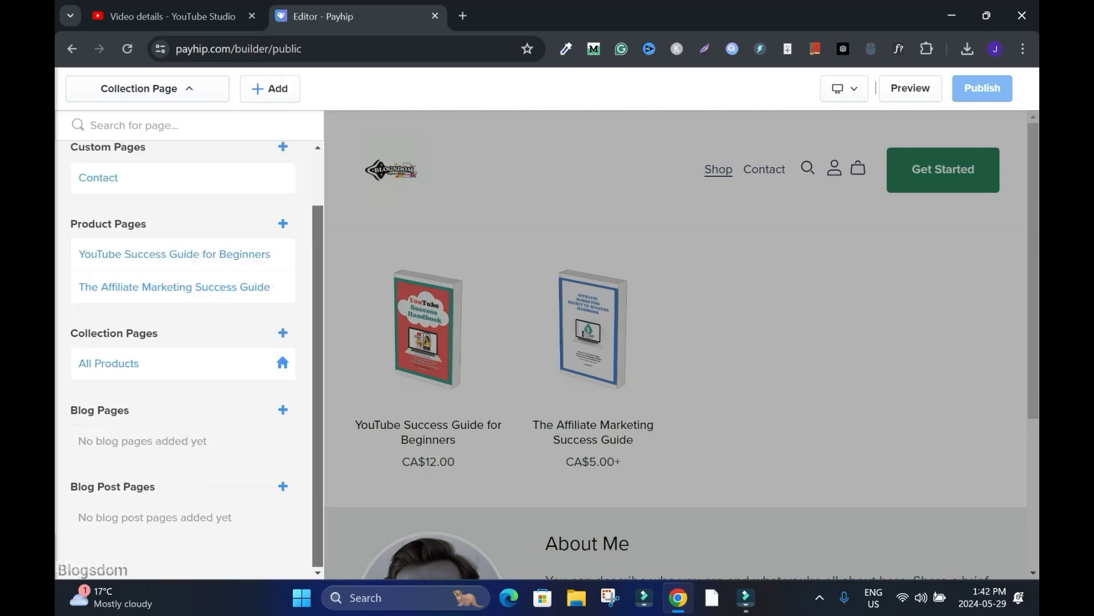
click(376, 365)
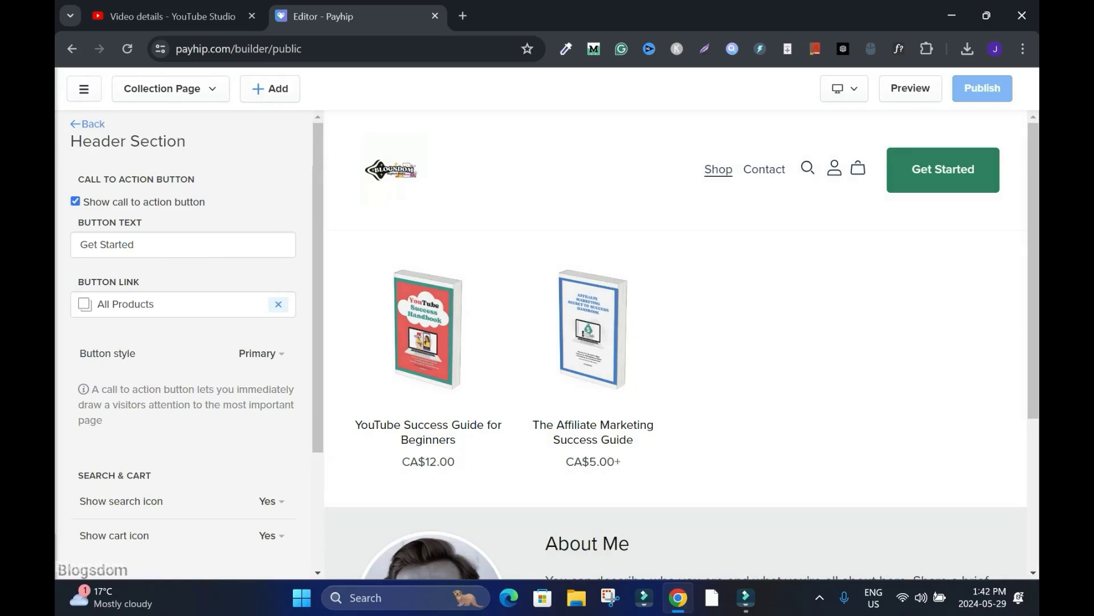
Turn off the header's call to action button, save the change and publish the store, continuing in the editor
scroll(188, 342, down, 3)
scroll(188, 342, up, 3)
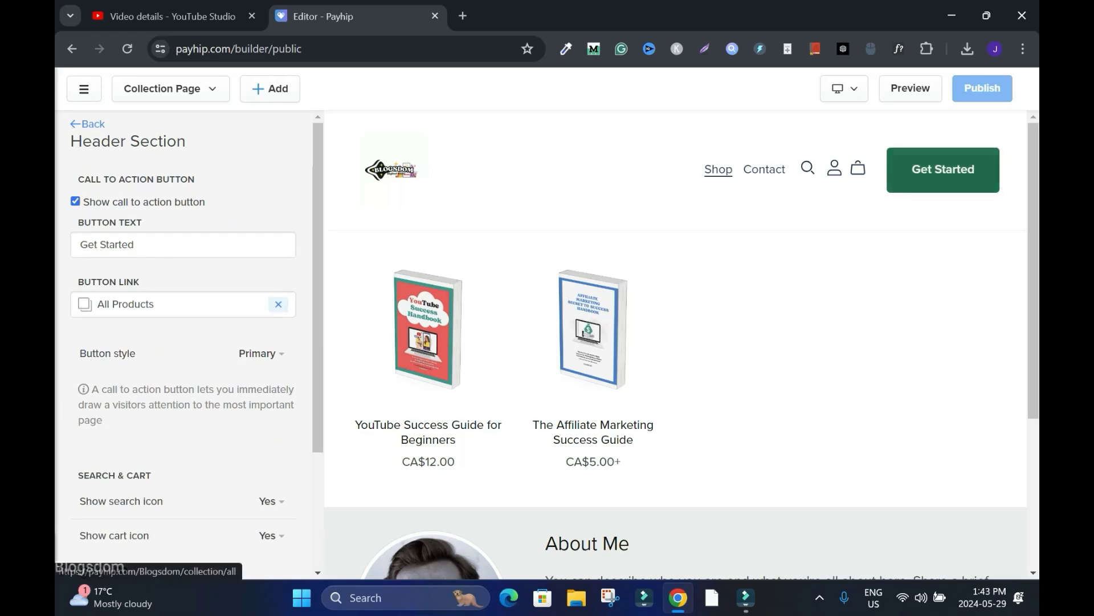
scroll(317, 285, down, 3)
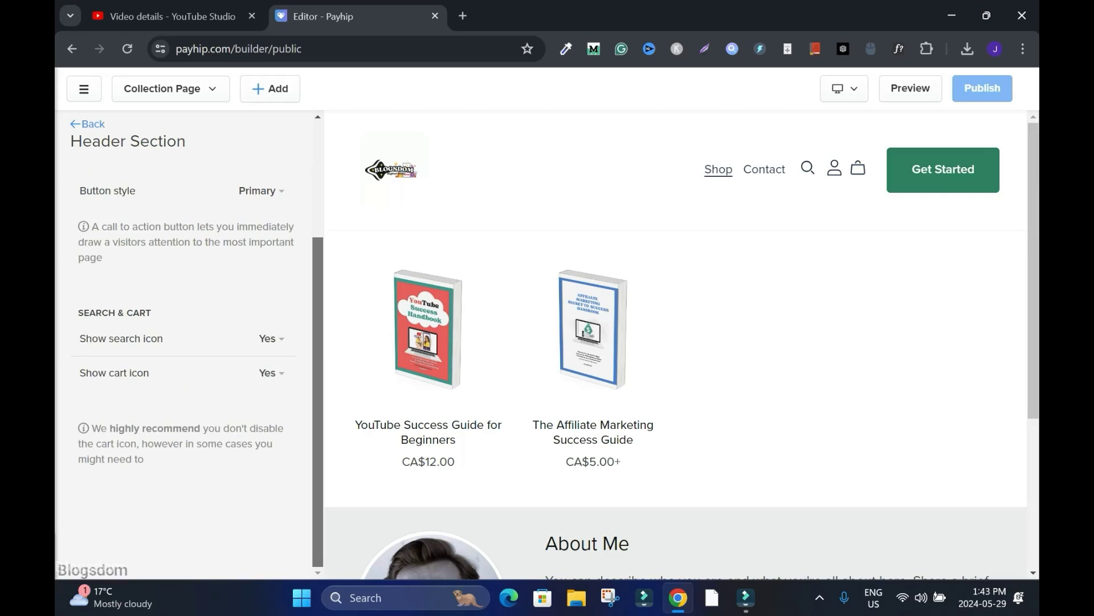
scroll(188, 285, up, 3)
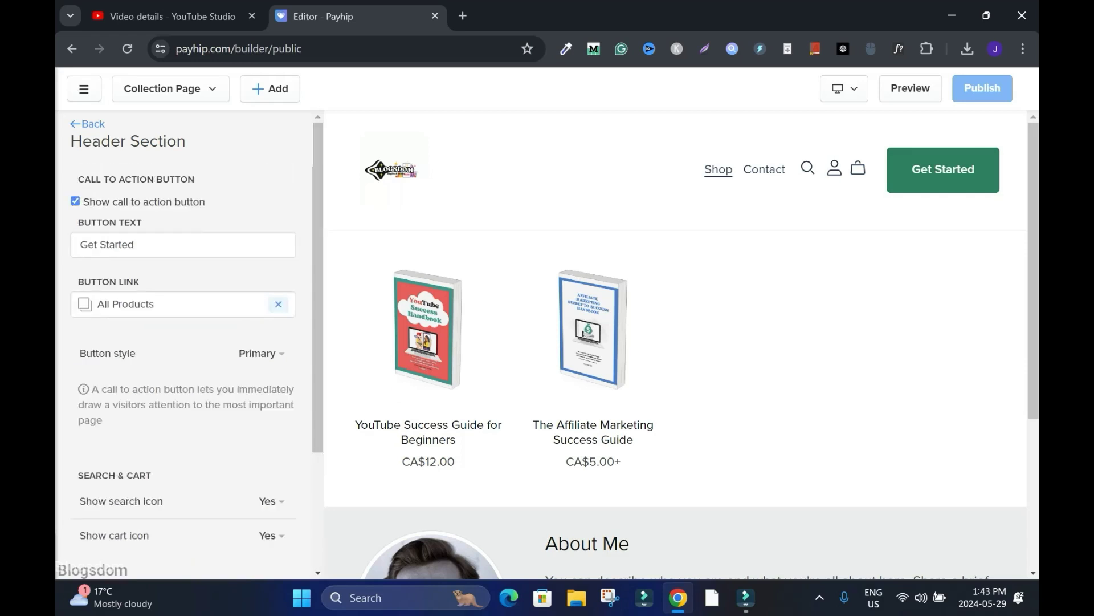
click(75, 201)
click(248, 126)
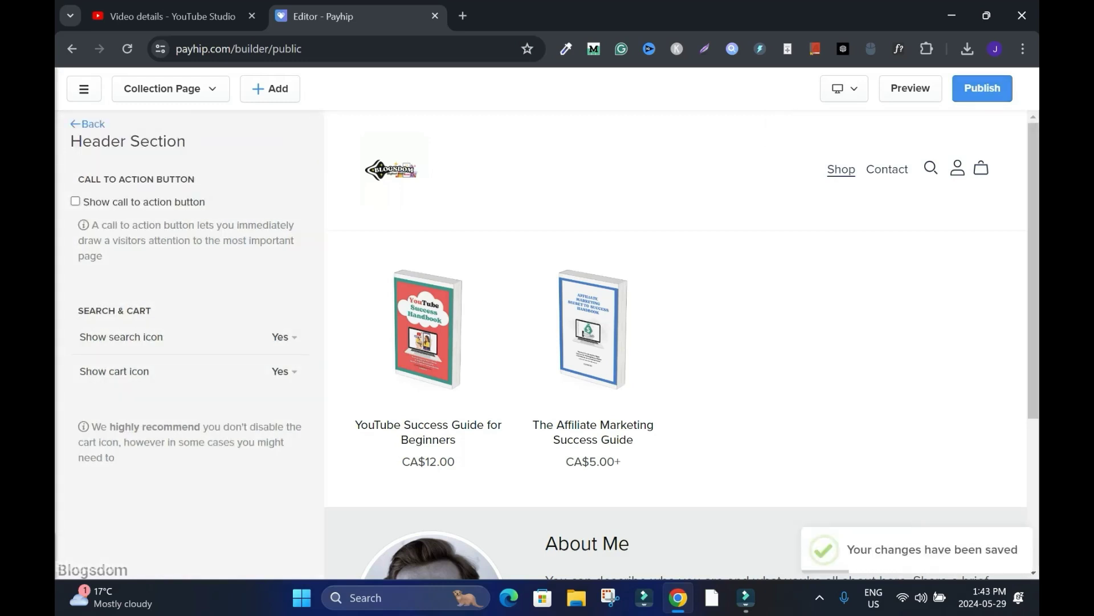
click(982, 88)
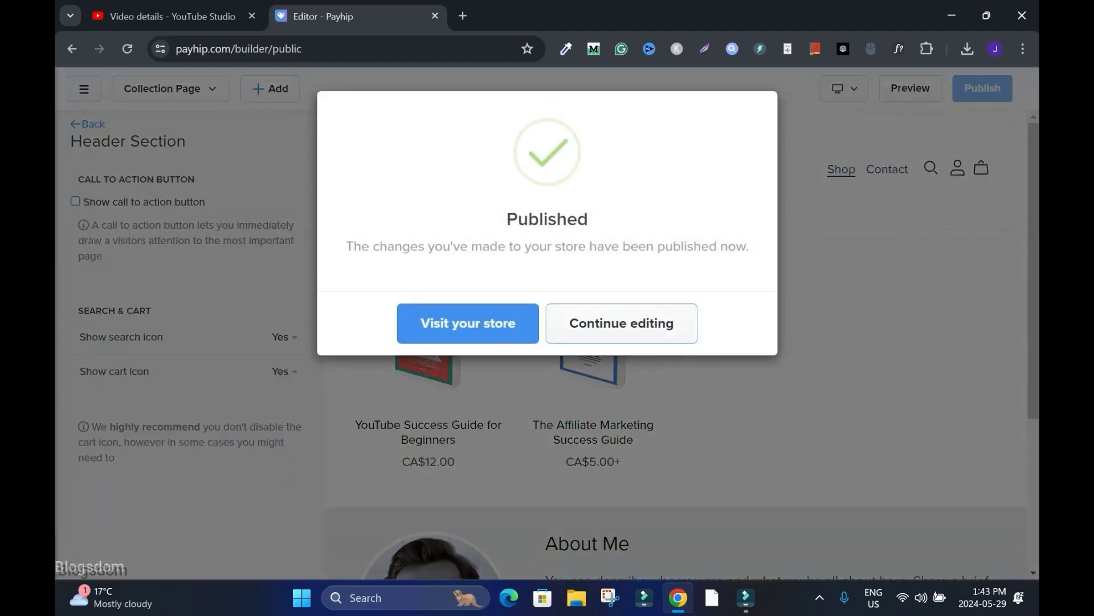
click(621, 323)
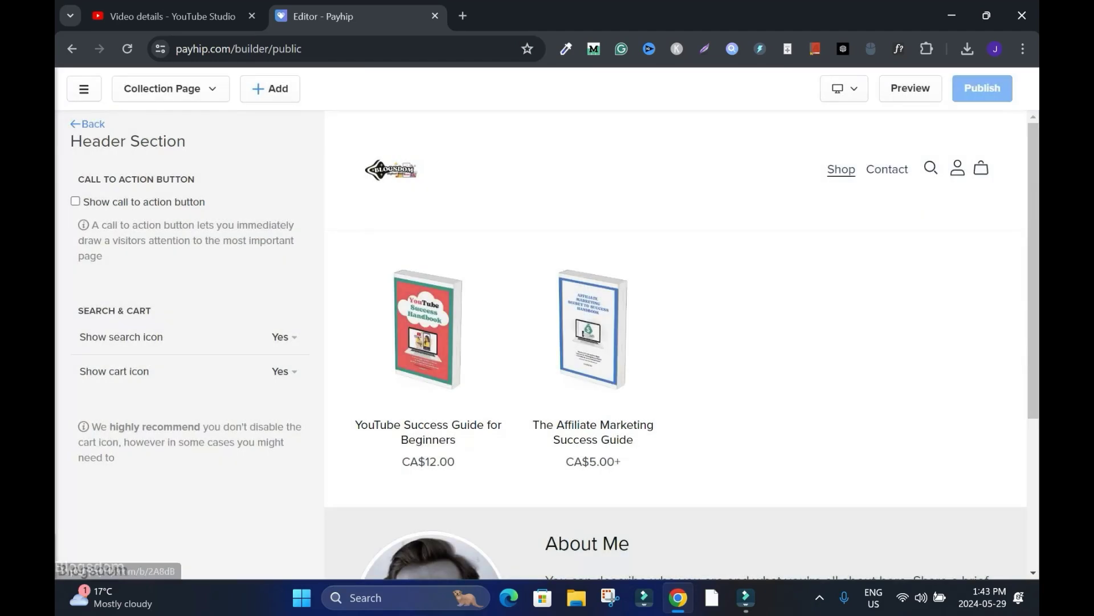
Try the header layouts with links beside the logo and links centred, return to the right-aligned links, and discard the changes
click(88, 124)
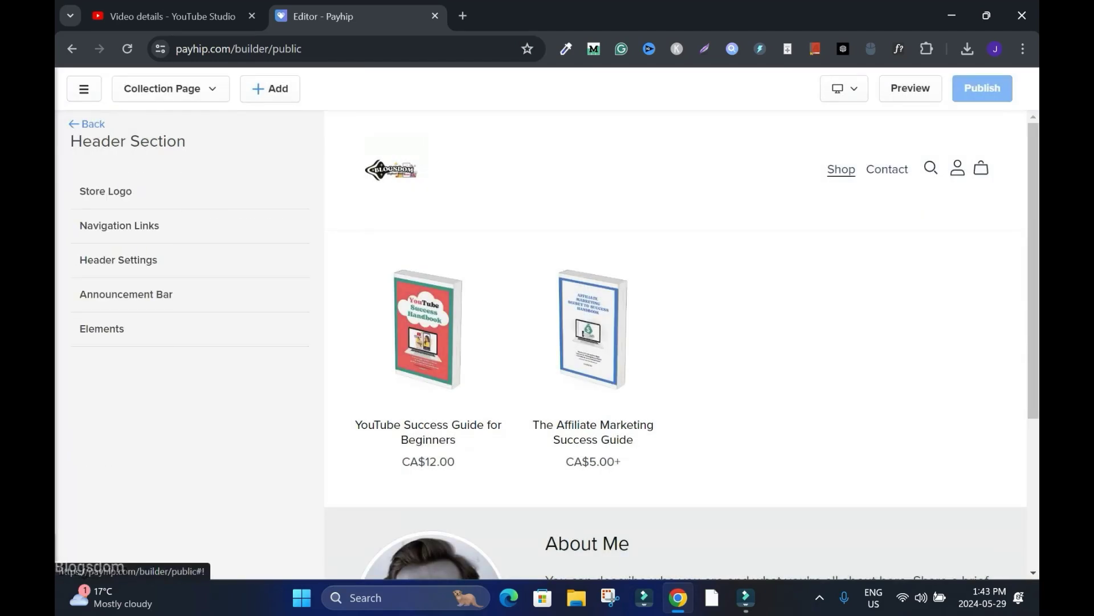
click(171, 259)
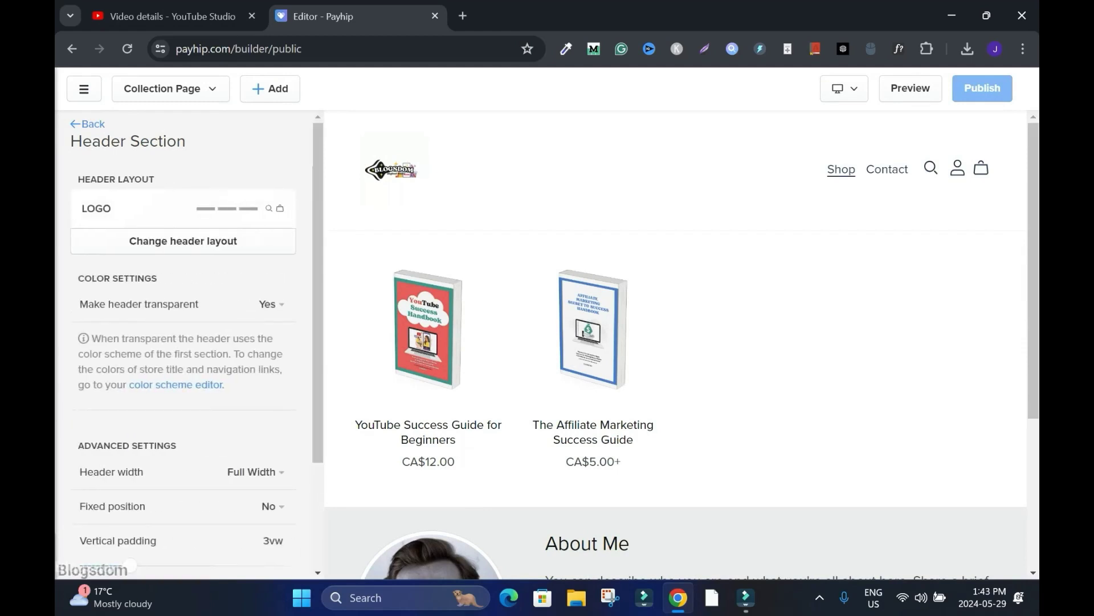
click(88, 124)
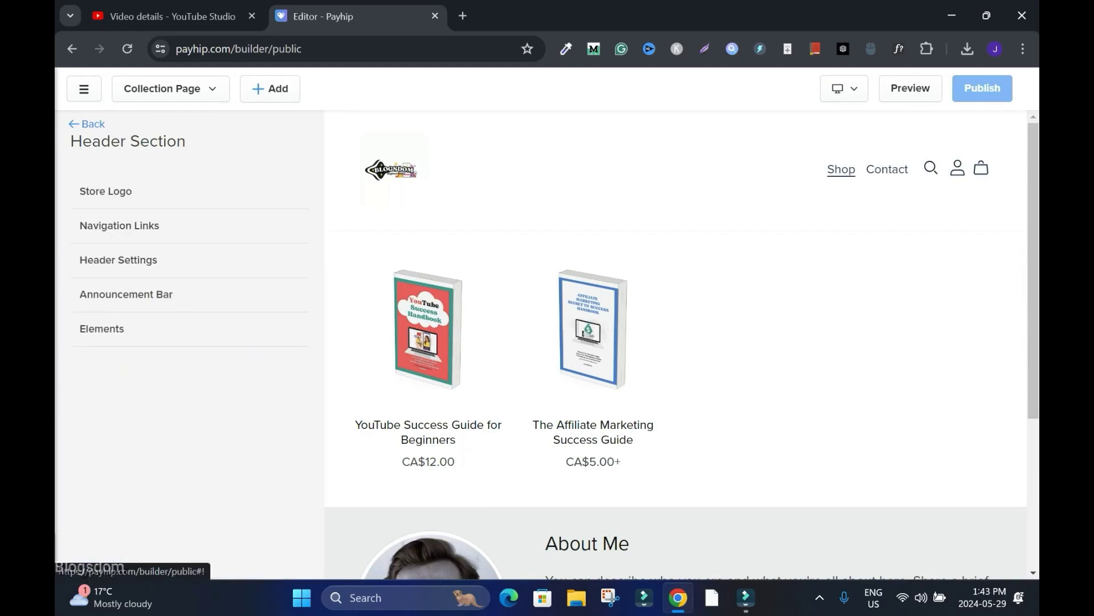
click(118, 260)
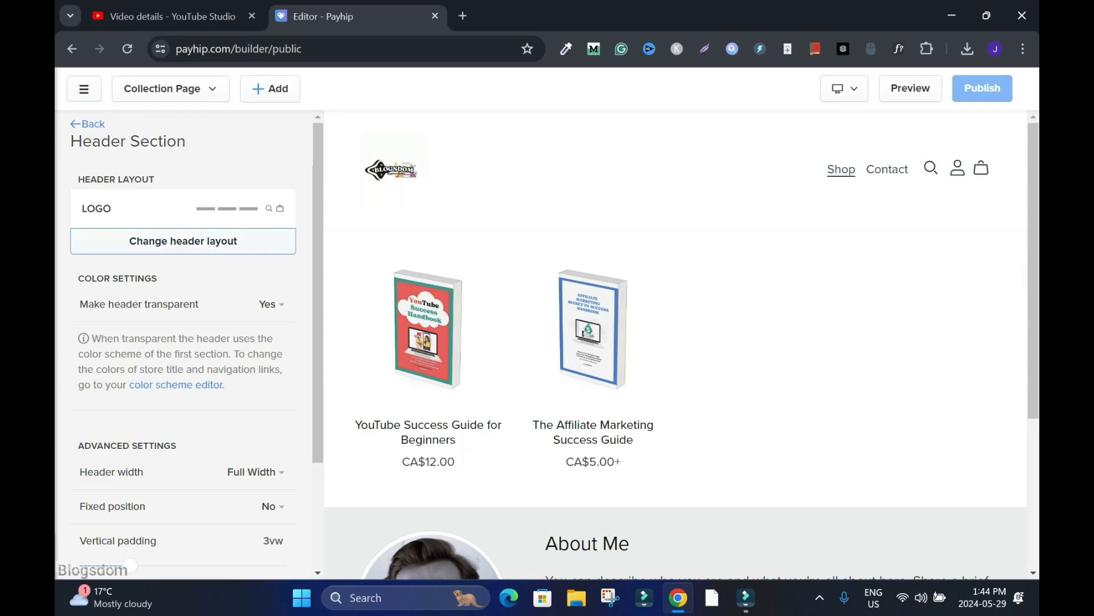
click(183, 241)
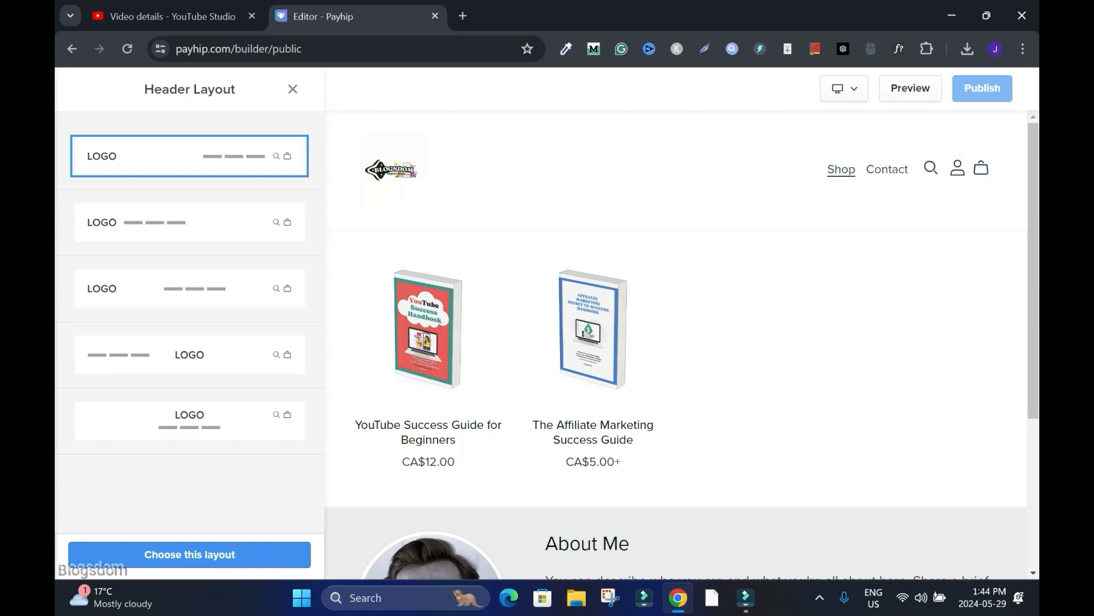
click(190, 223)
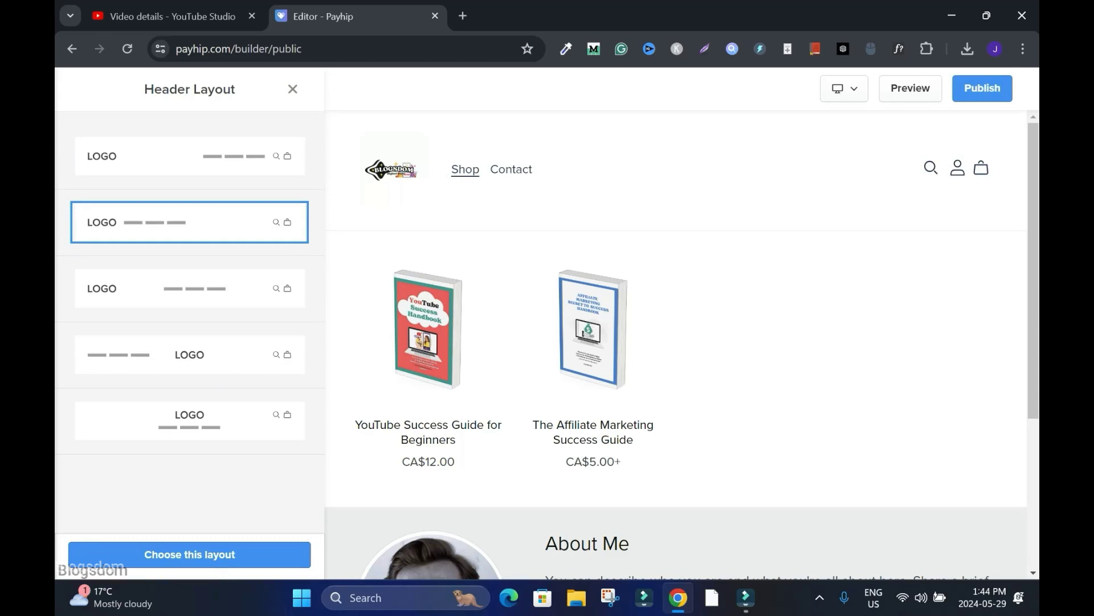
click(190, 289)
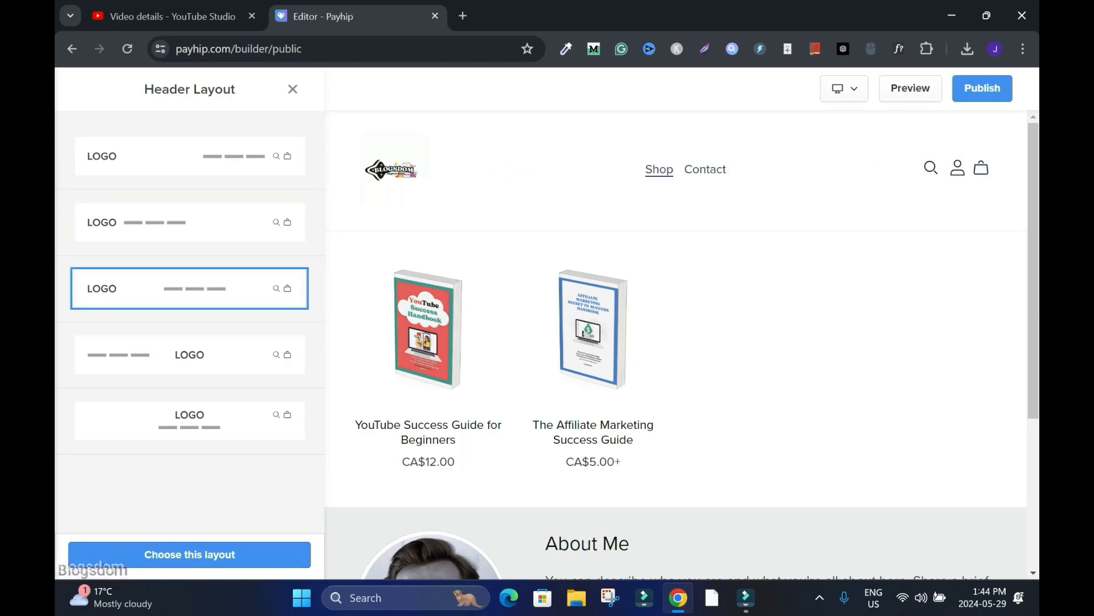
click(189, 156)
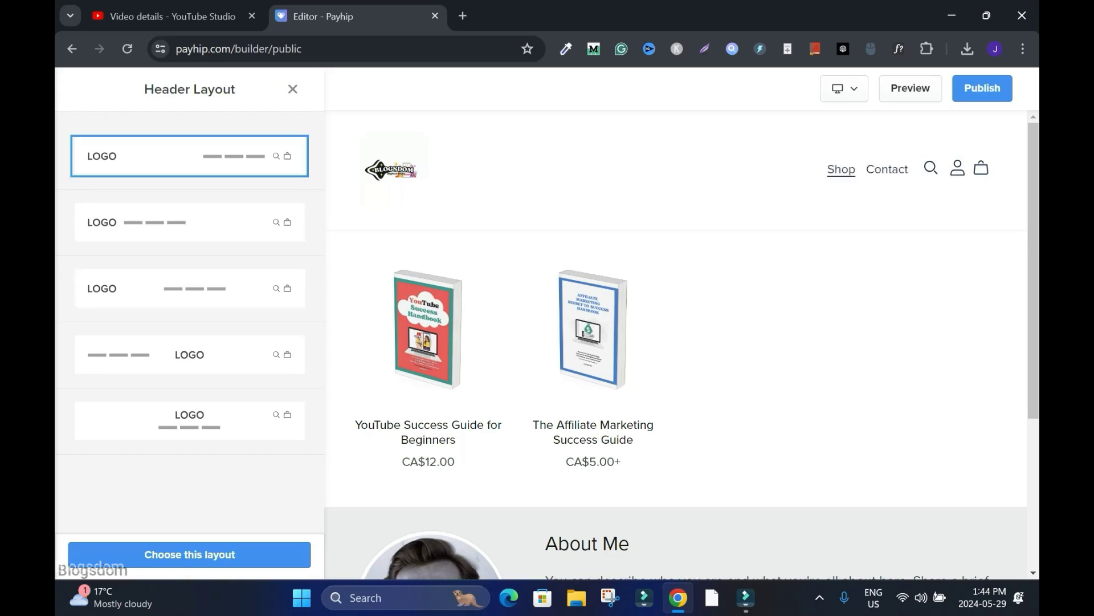
click(292, 89)
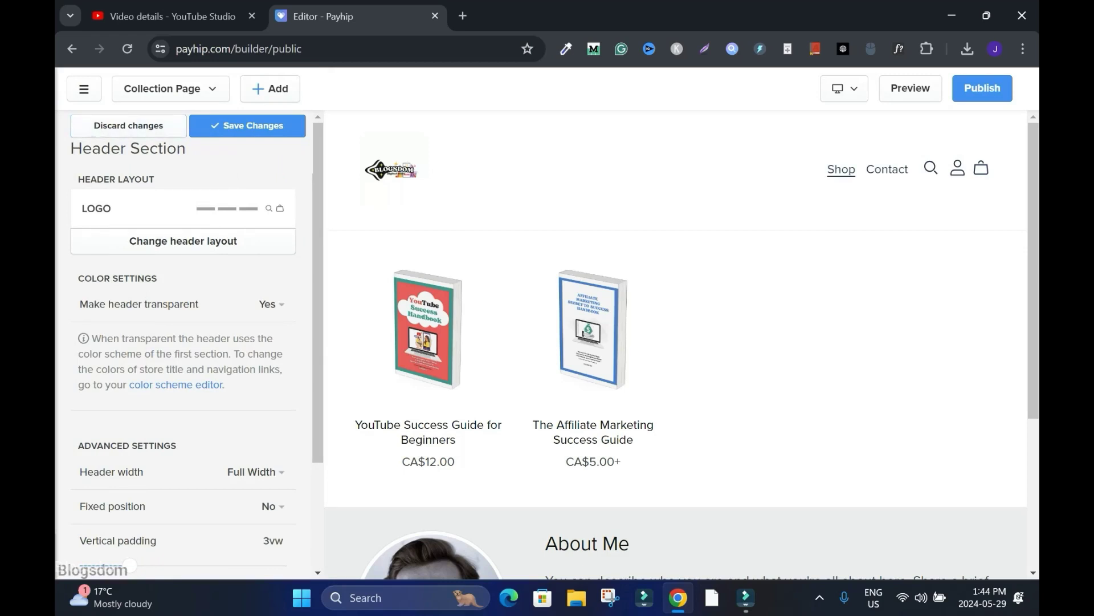
scroll(183, 342, down, 3)
scroll(183, 342, up, 3)
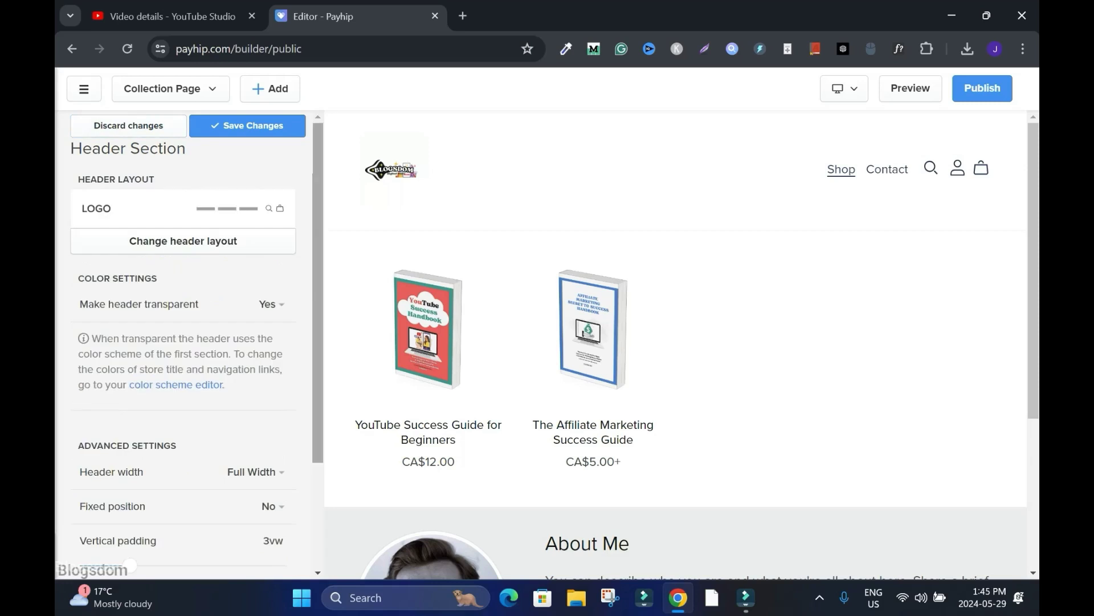
click(129, 125)
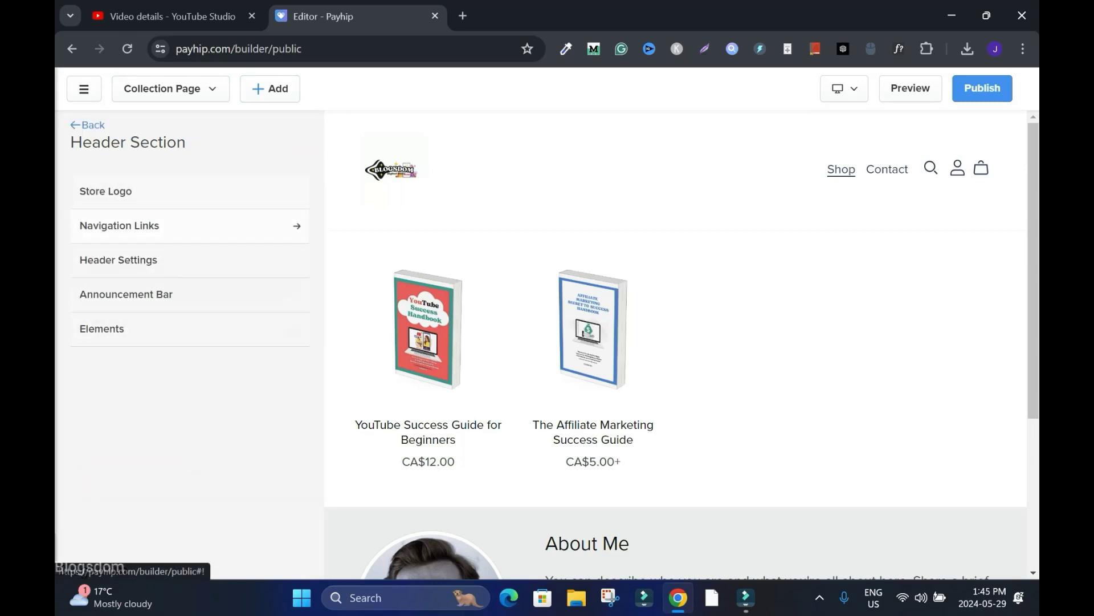
Open the Collection section of the All Products page and examine its settings, including the aspect ratio explanation
click(87, 125)
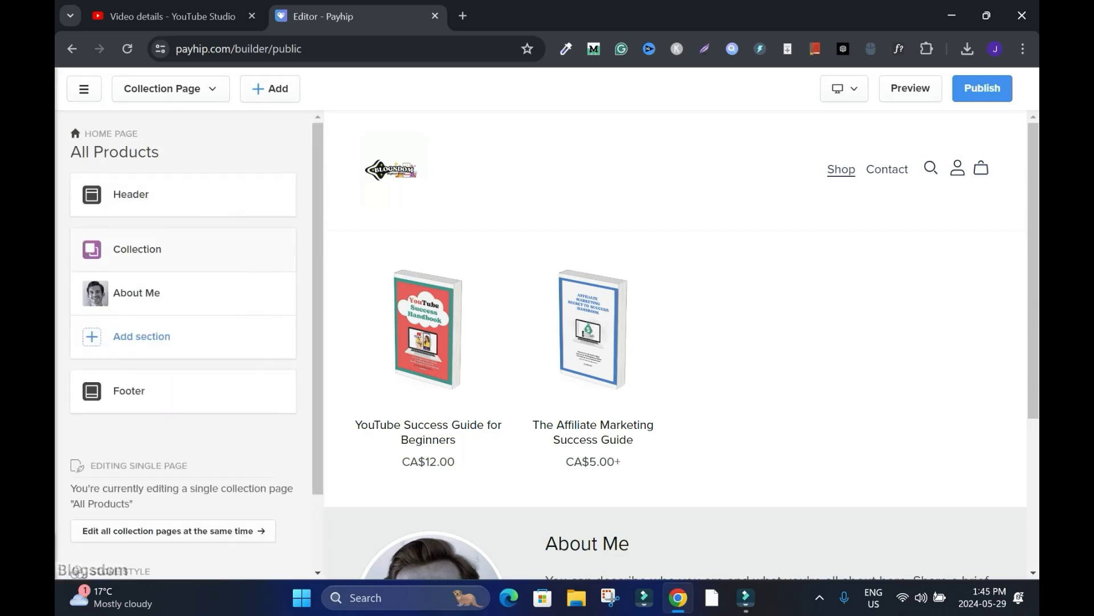
click(160, 249)
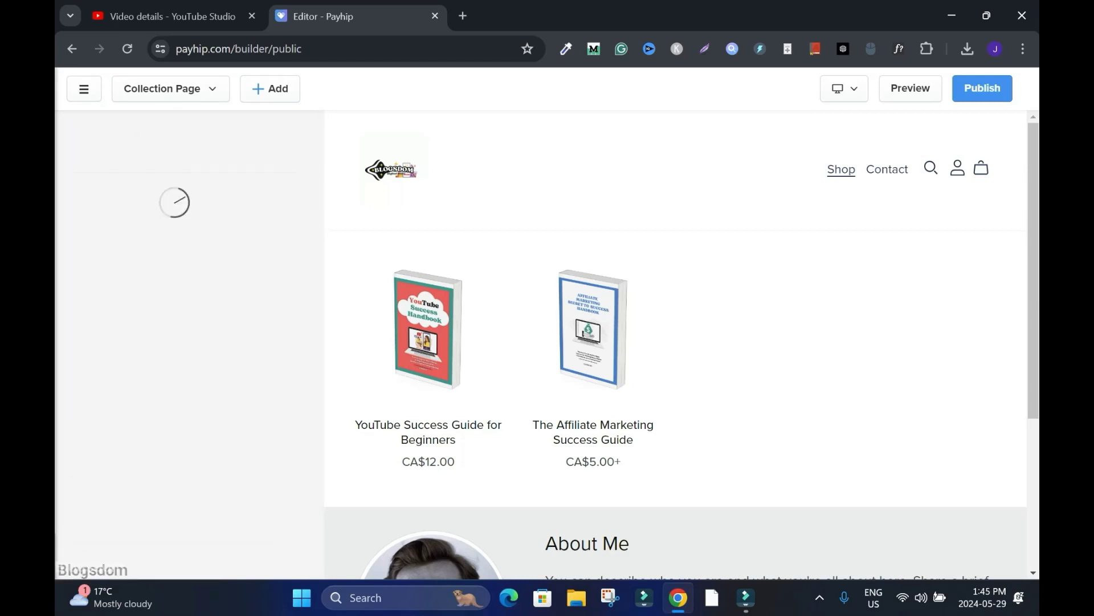
scroll(71, 123, down, 1)
scroll(71, 124, down, 3)
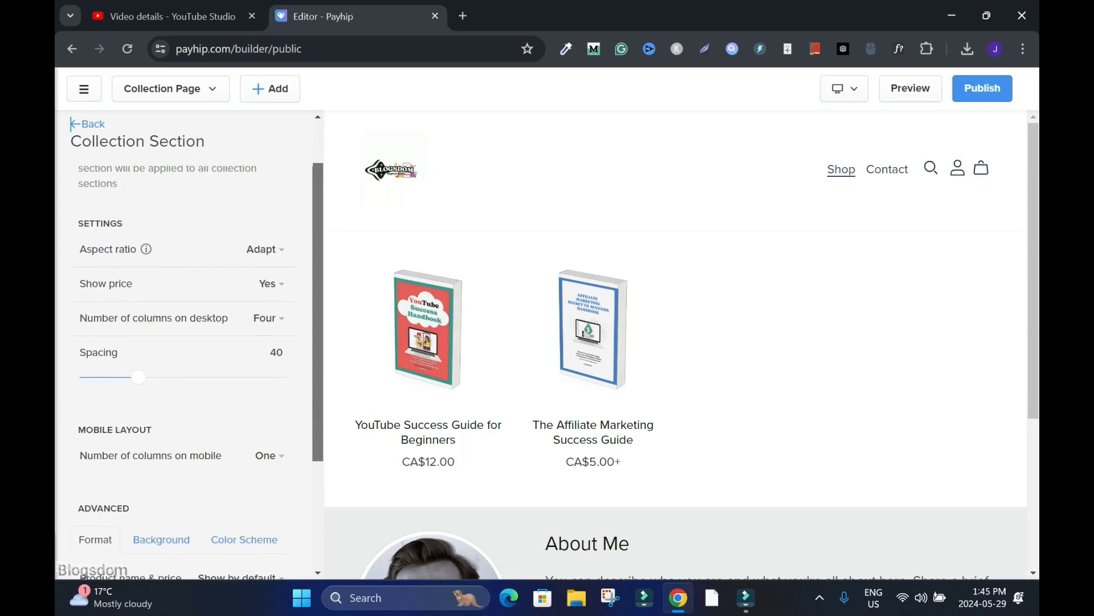
scroll(72, 124, up, 3)
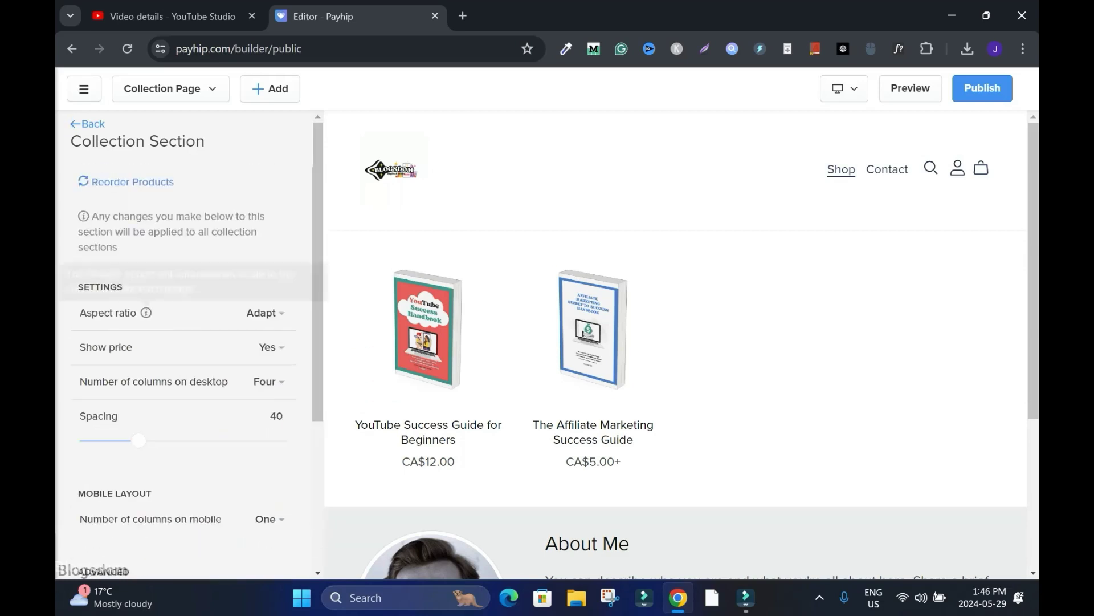
mouse_move(146, 312)
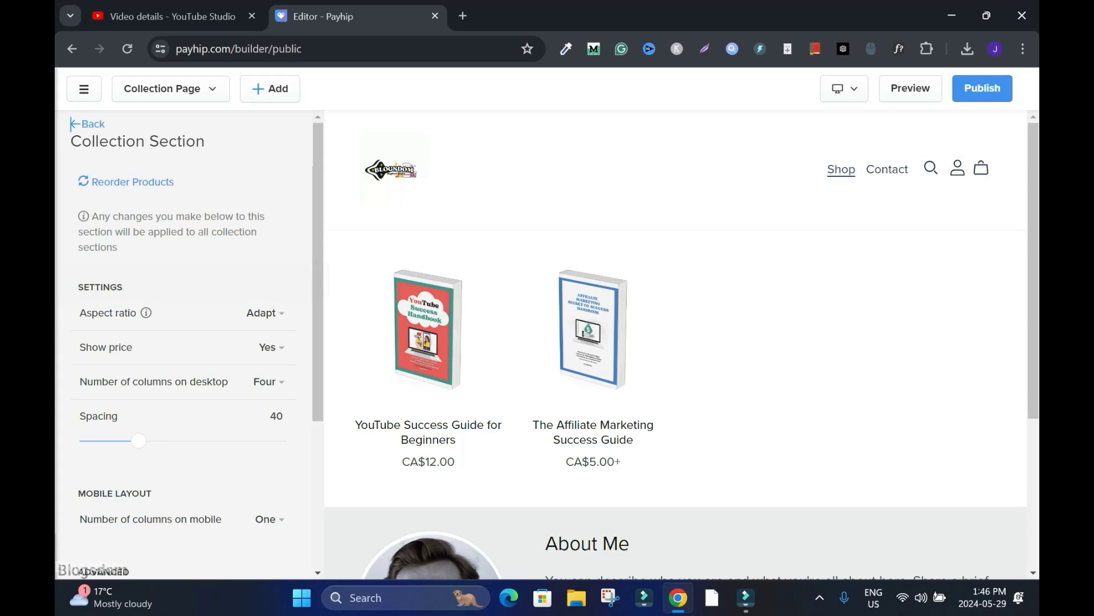
Try the 1:1 Square and 2:3 Standard (Vertical) aspect ratios on the Collection section, and set it to 3:2 Standard
click(265, 313)
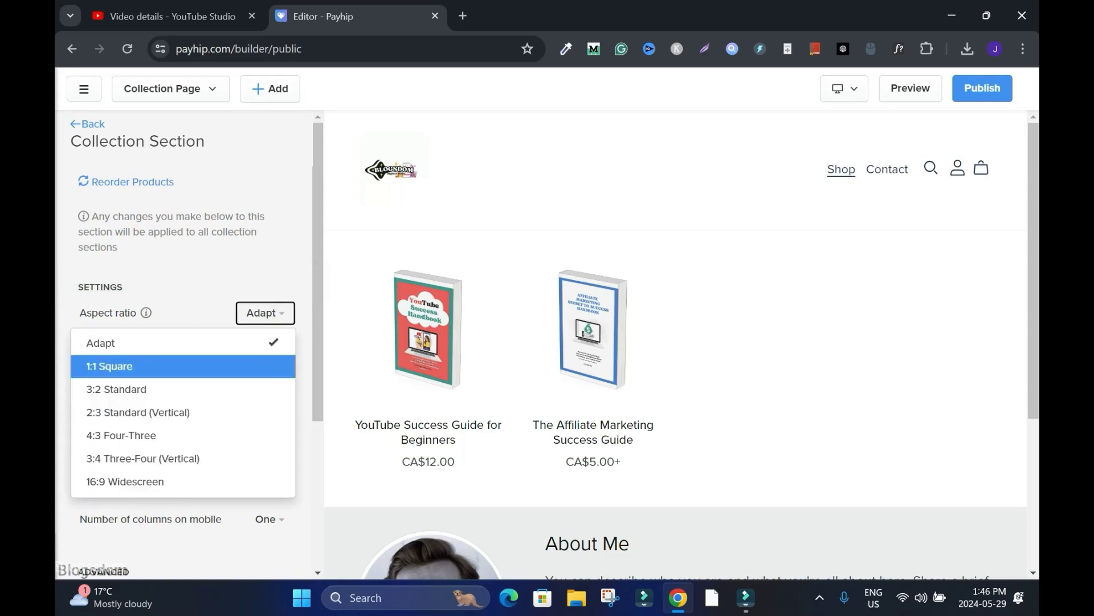
click(114, 366)
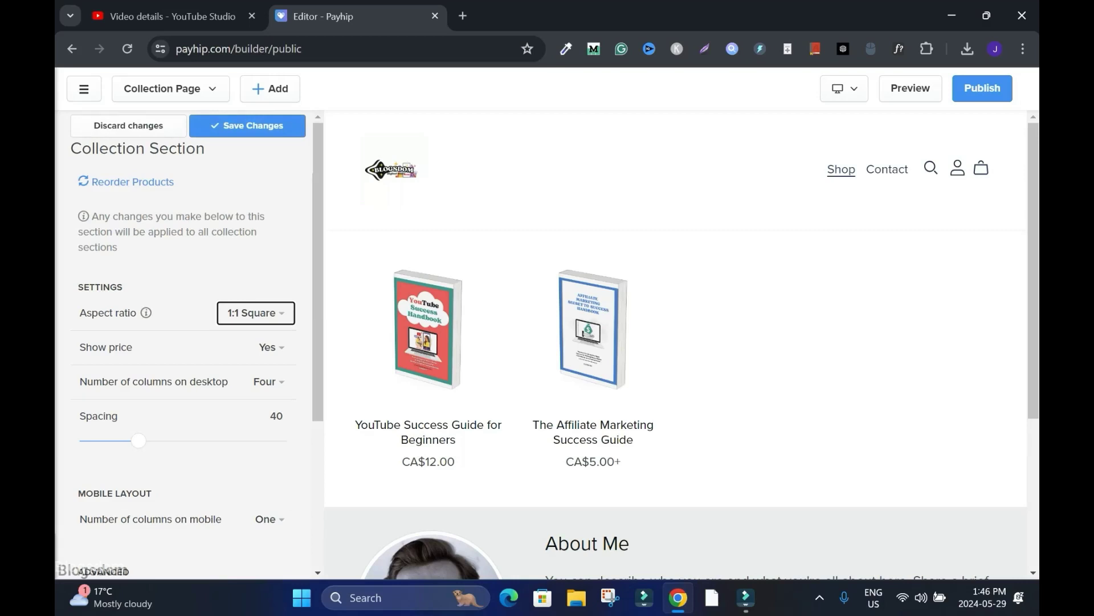
click(256, 313)
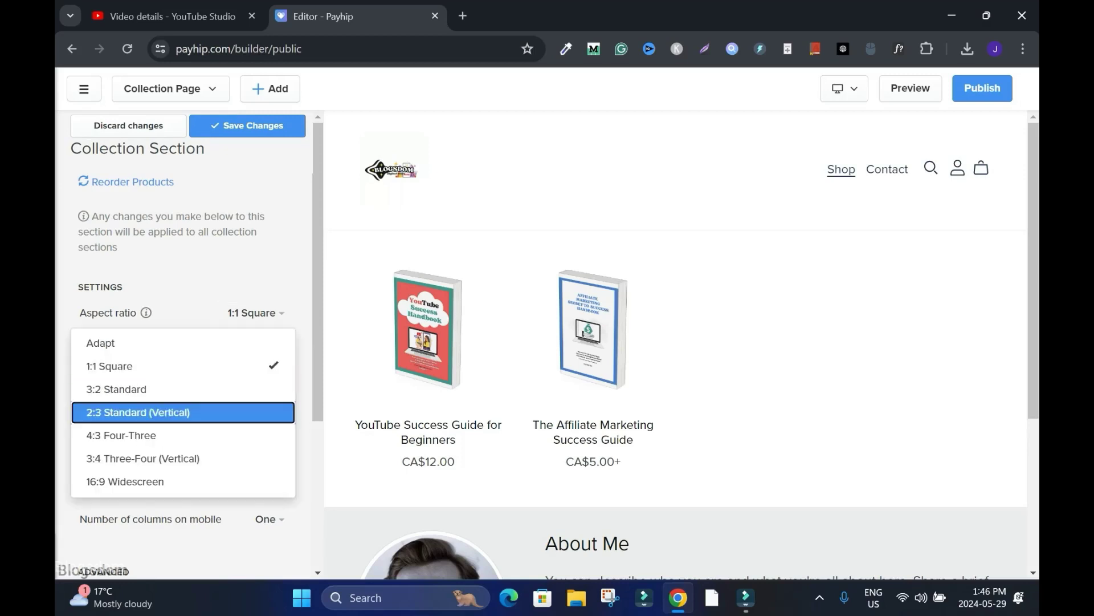
click(138, 412)
click(246, 312)
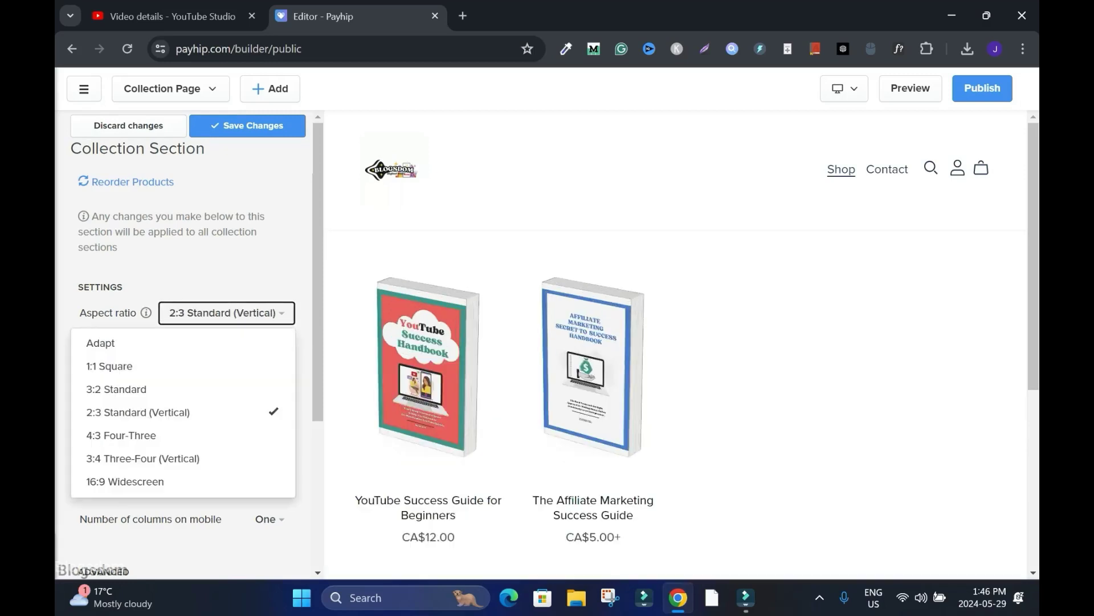
click(116, 389)
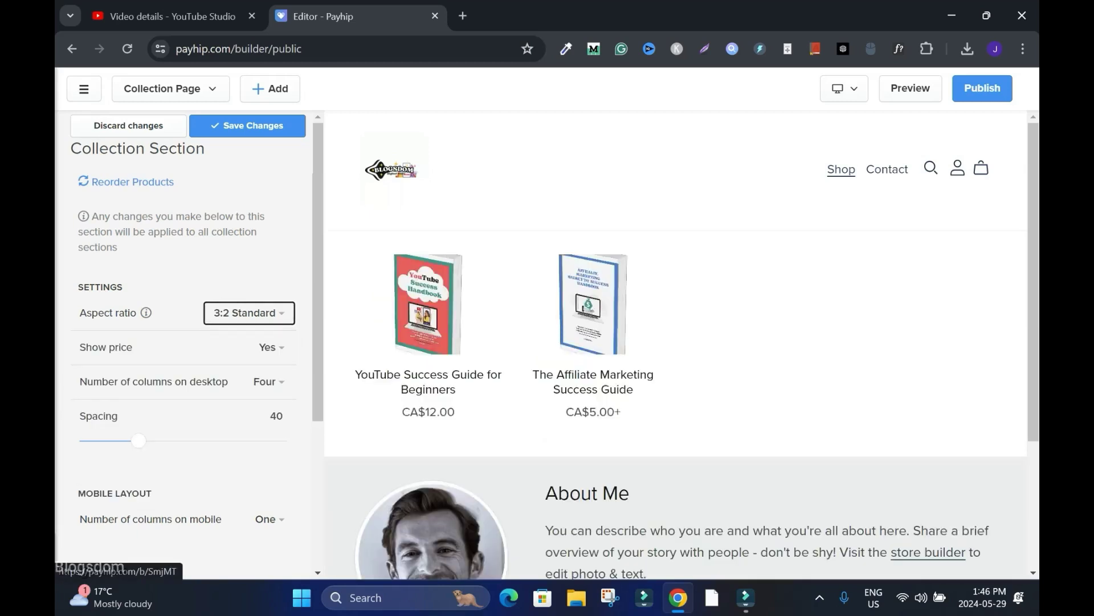
Try the 4:3 Four-Three aspect ratio on the Collection section, and set it to Adapt
click(249, 312)
click(121, 435)
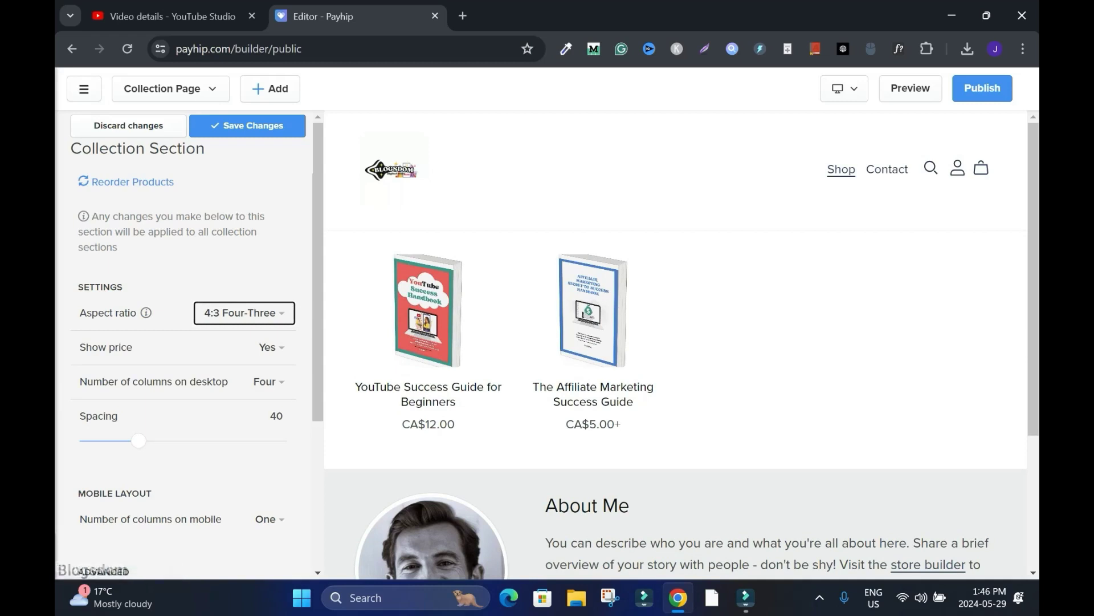
click(244, 313)
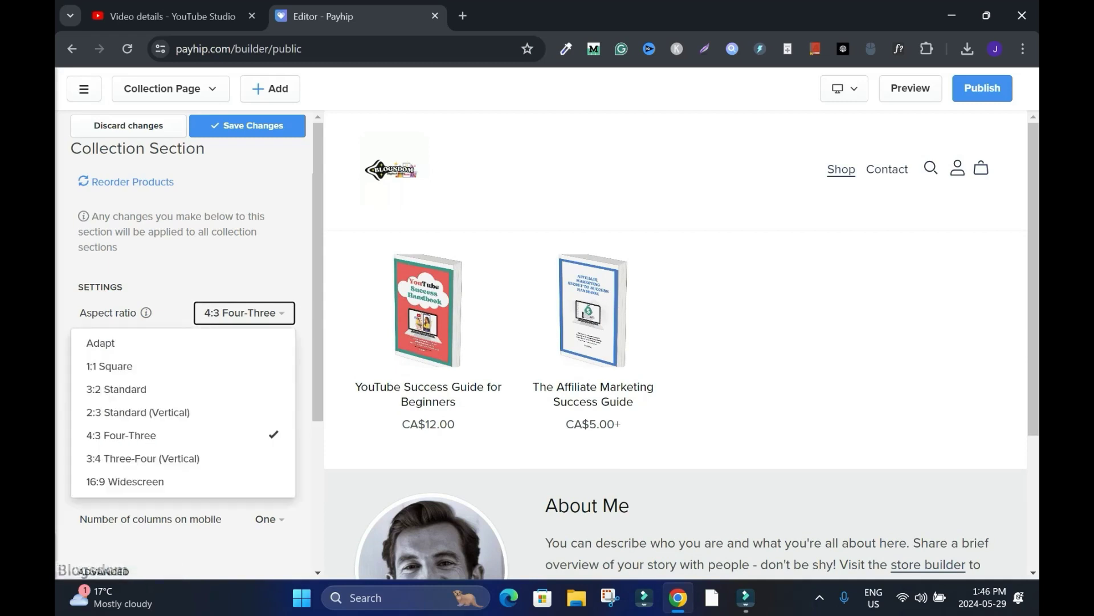
key(Return)
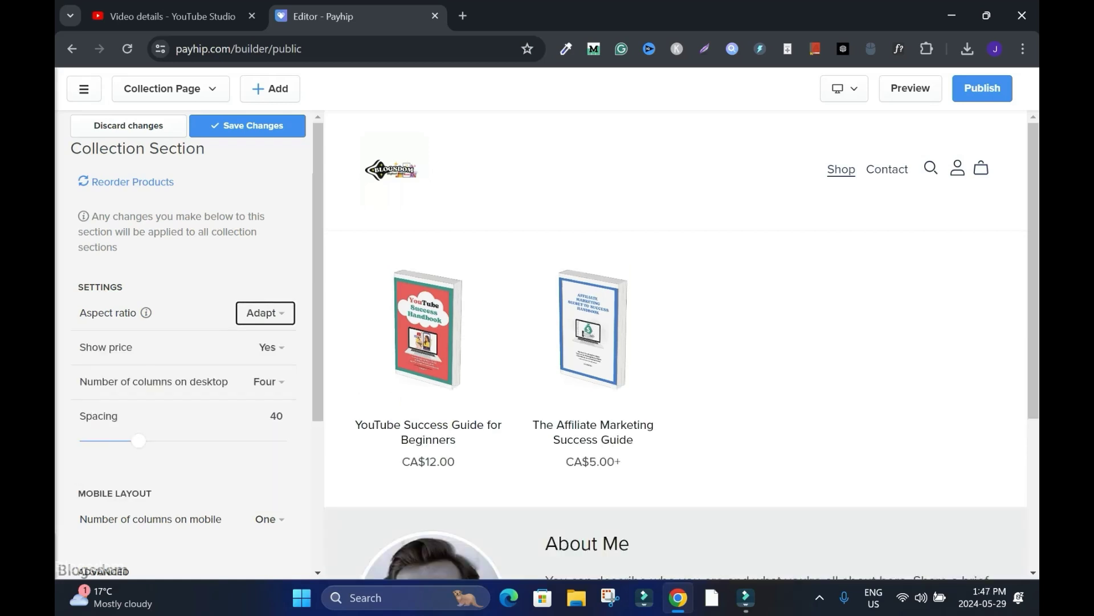
Try hiding the product prices in the Collection section, and set Show price back to Yes
scroll(188, 342, down, 2)
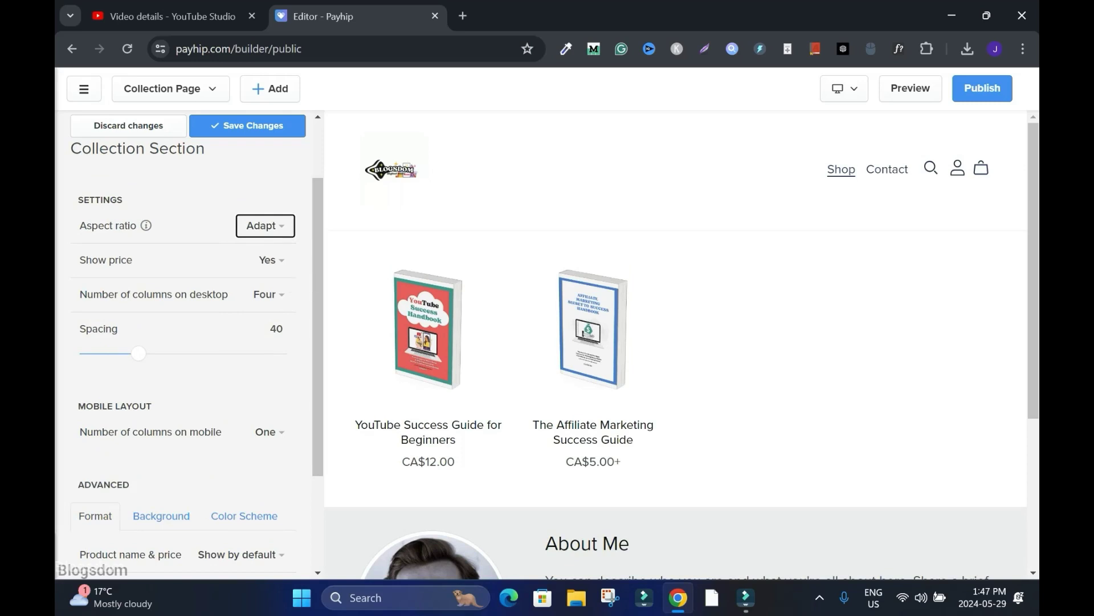
click(272, 260)
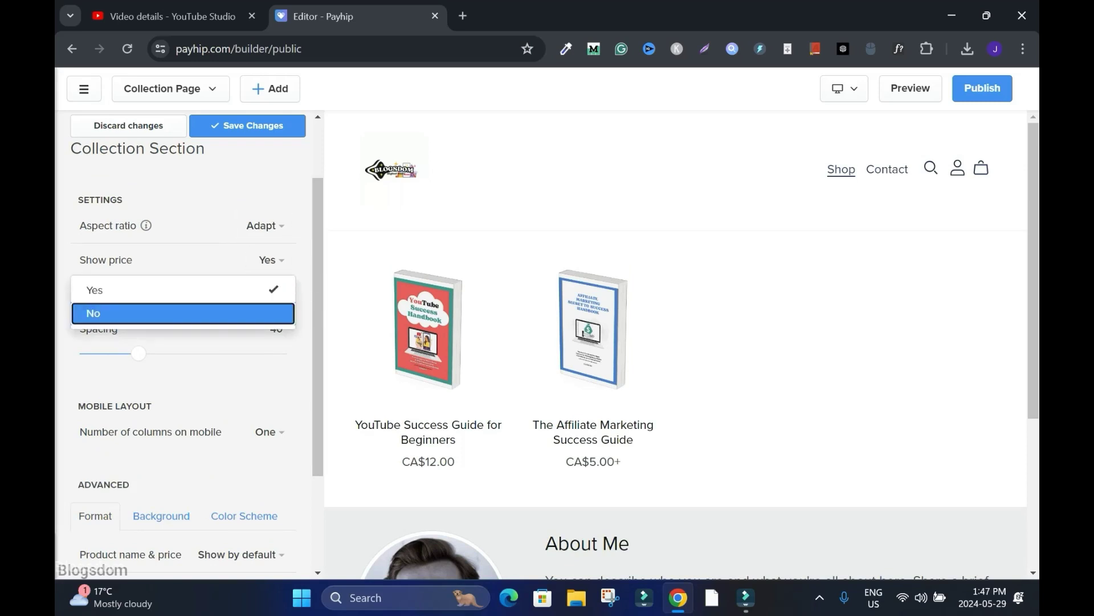
key(Return)
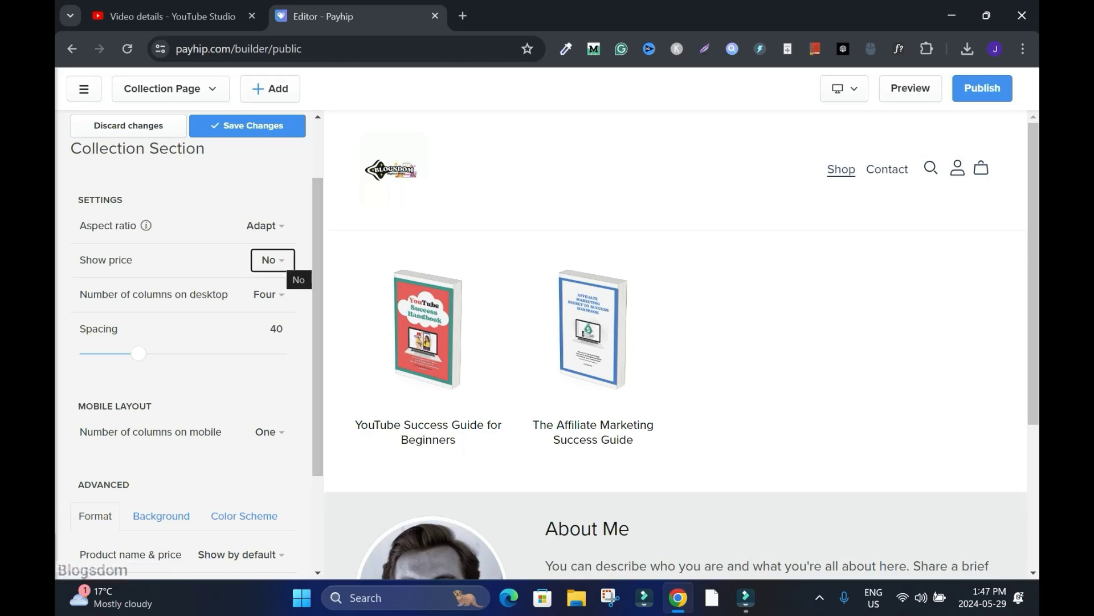
click(273, 259)
click(183, 290)
key(Return)
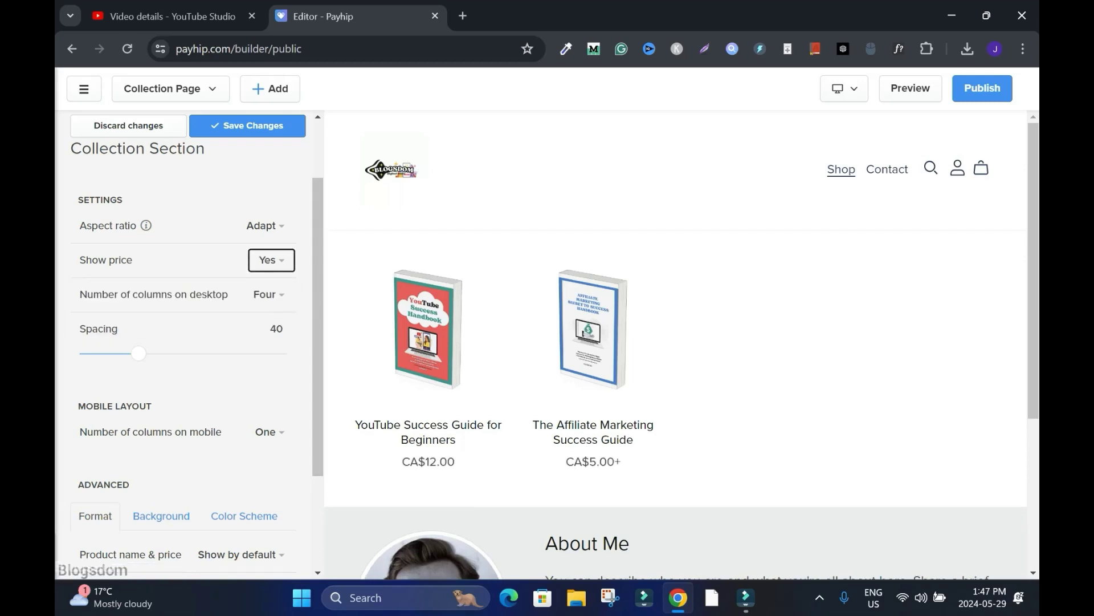
Check the options for the number of columns on desktop, leave it at Four, and set the product spacing to 50
key(Tab)
key(Return)
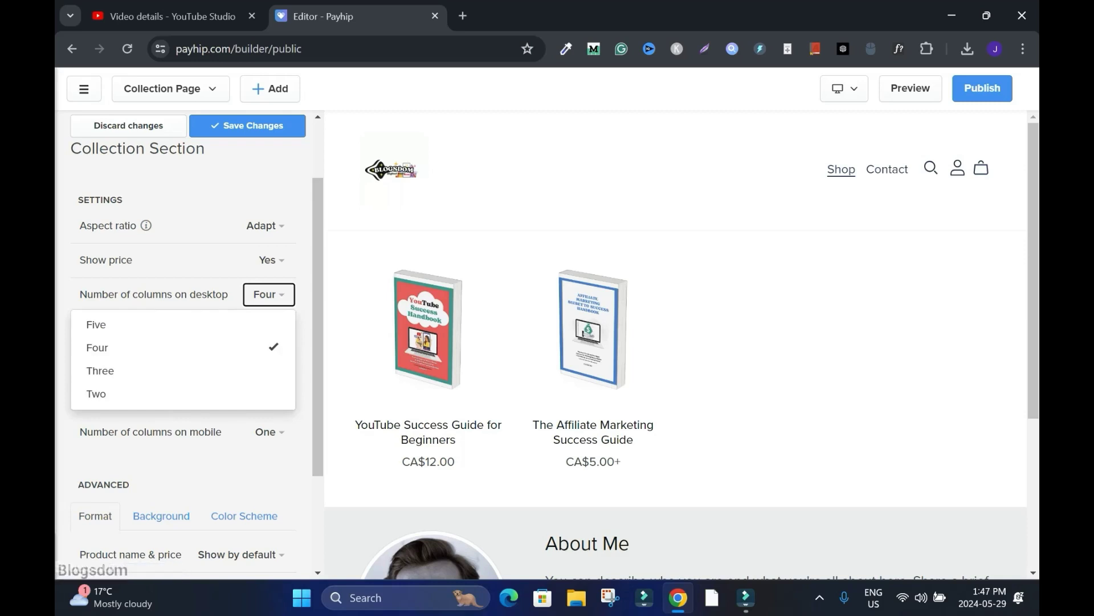
click(132, 259)
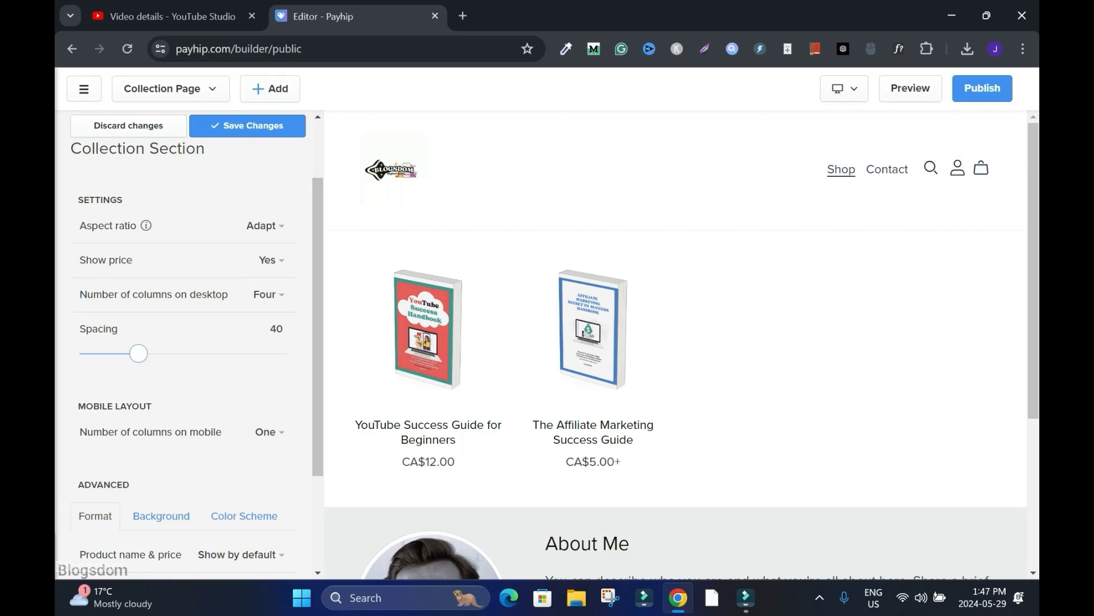
drag(139, 353, 227, 353)
mouse_move(159, 353)
mouse_down()
mouse_move(136, 353)
mouse_move(151, 353)
mouse_up()
Check the options for the number of columns on mobile in the Collection section's mobile layout
drag(317, 353, 317, 424)
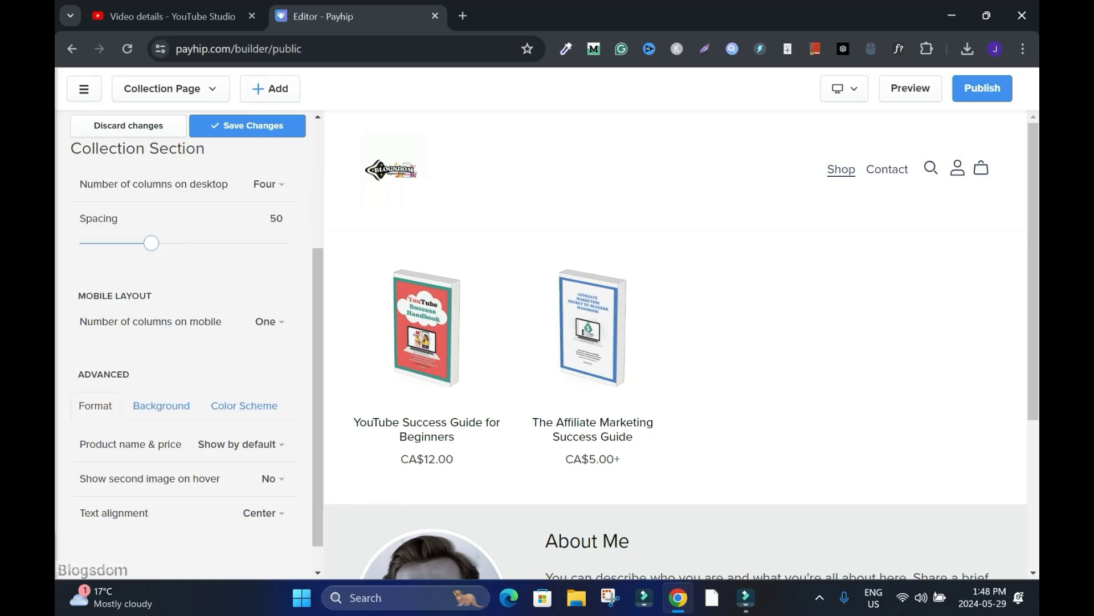
click(270, 322)
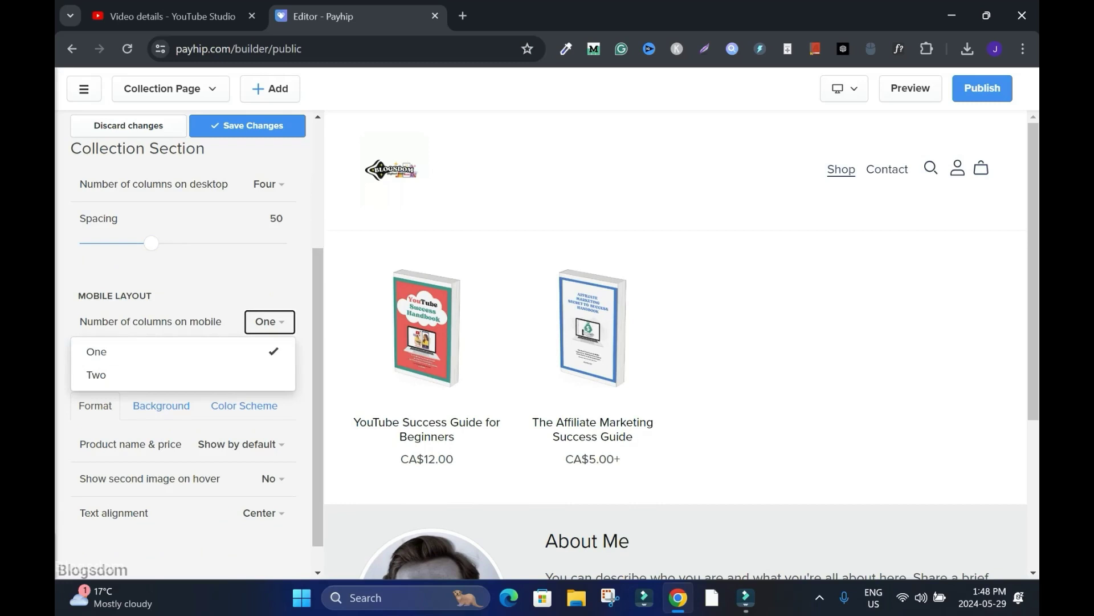
click(152, 295)
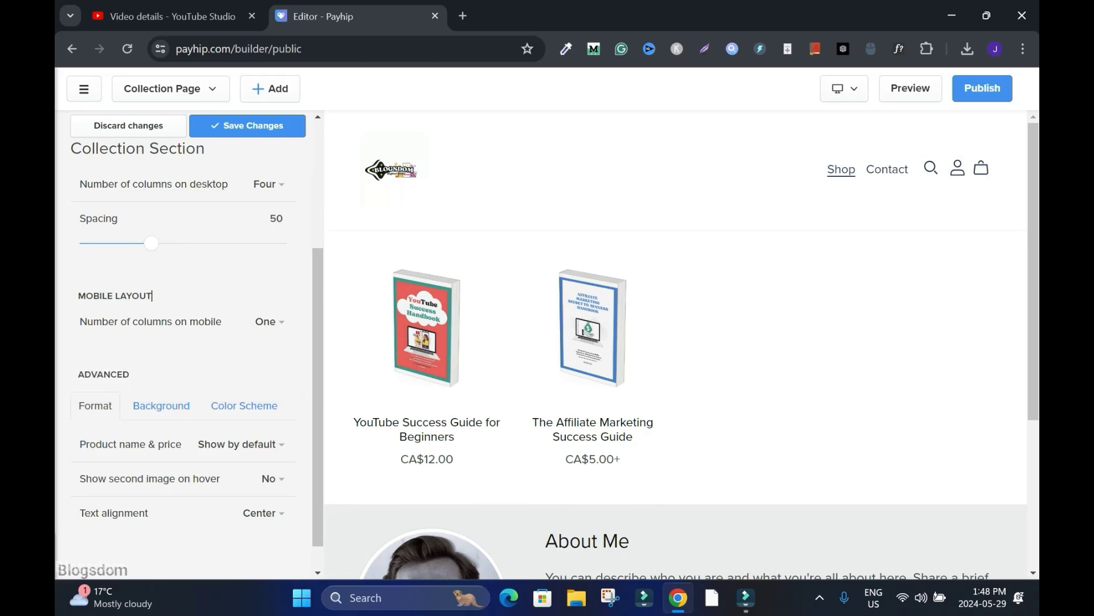
Try the Inset background width in the Collection section's advanced settings, and return it to Full Width
scroll(161, 373, down, 1)
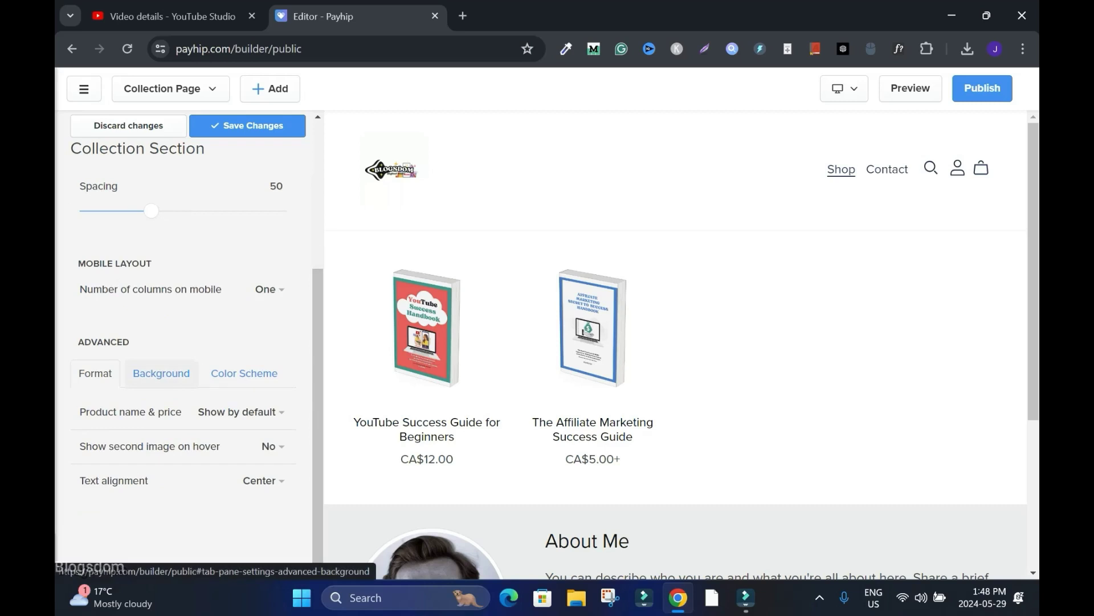
click(161, 372)
click(256, 480)
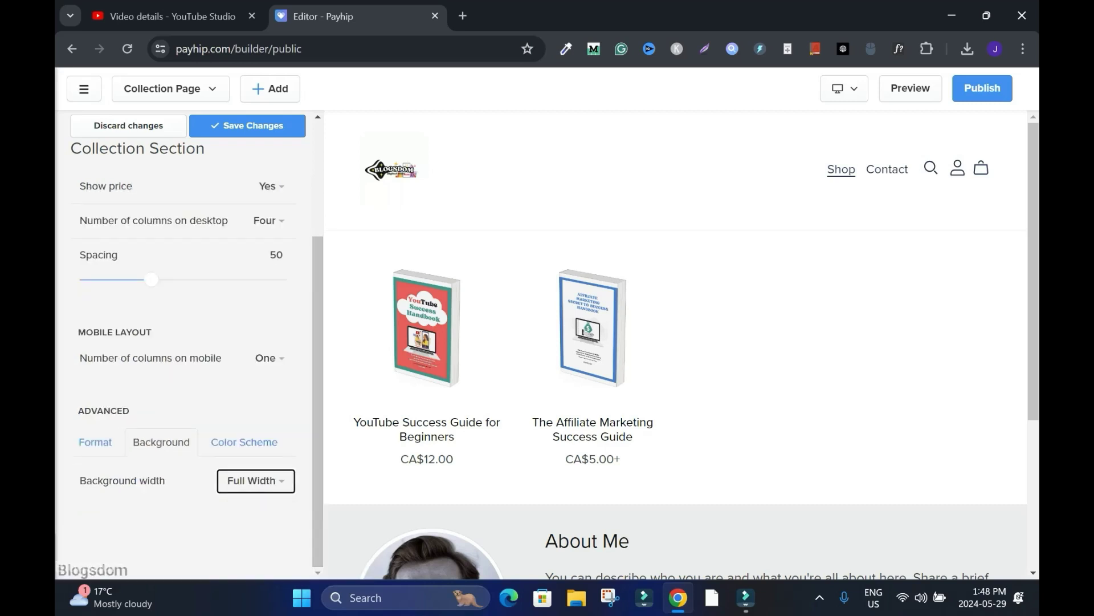
click(255, 481)
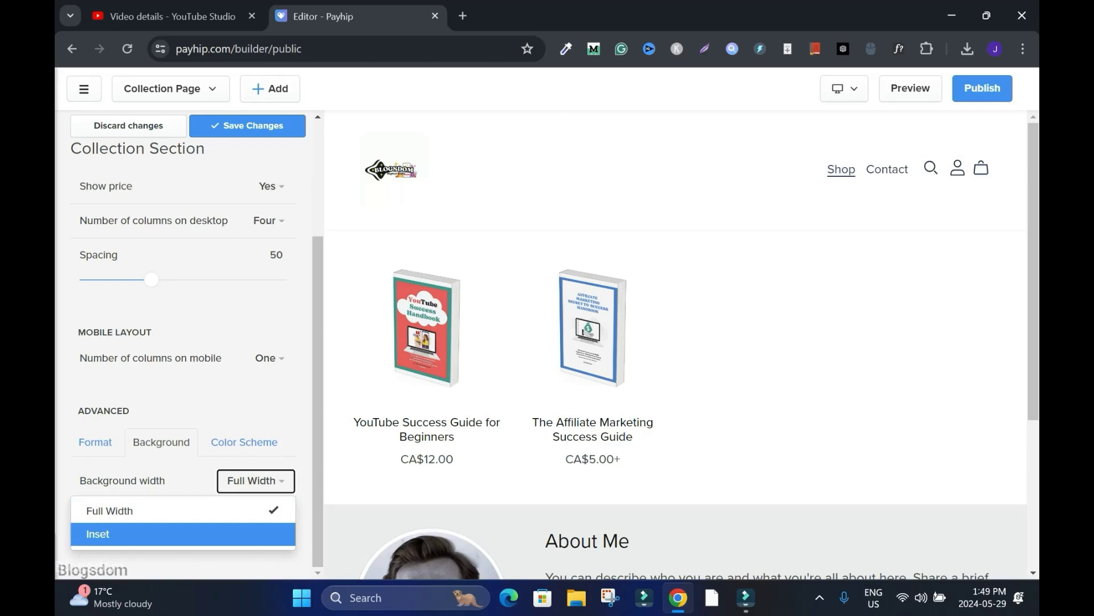
key(Return)
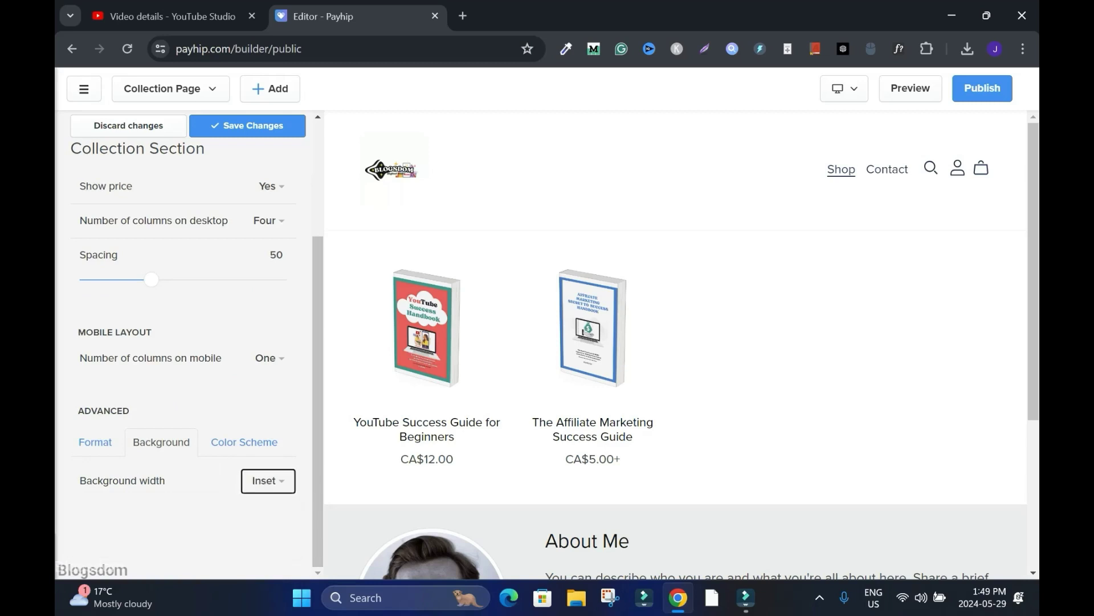
click(268, 481)
click(183, 511)
Try the Light, Dark, Black and Highlight color schemes on the Collection section, and return to White
click(244, 442)
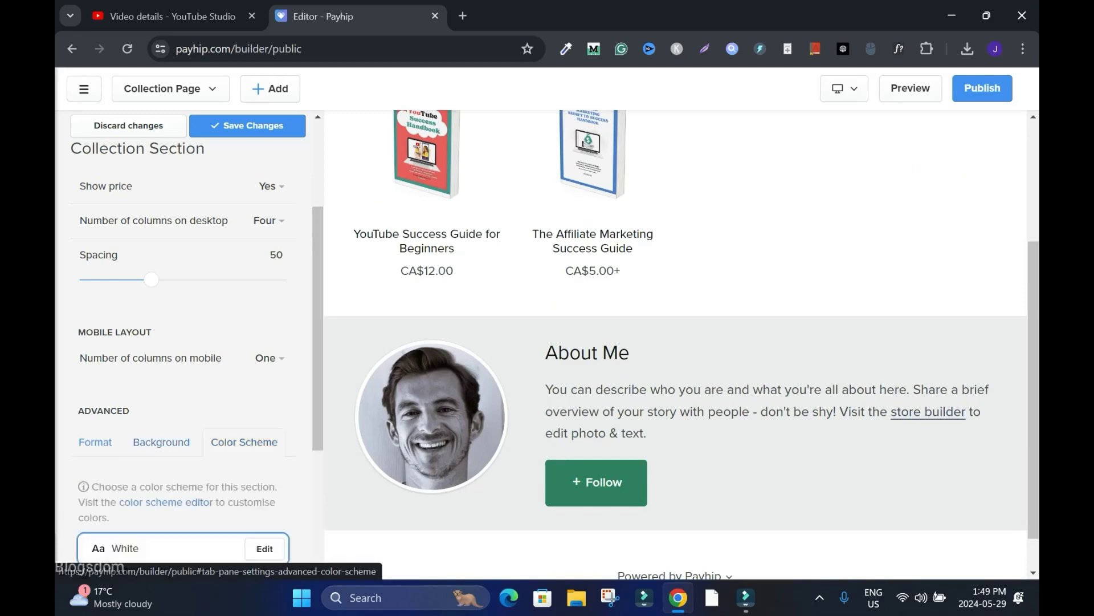
drag(317, 393, 318, 509)
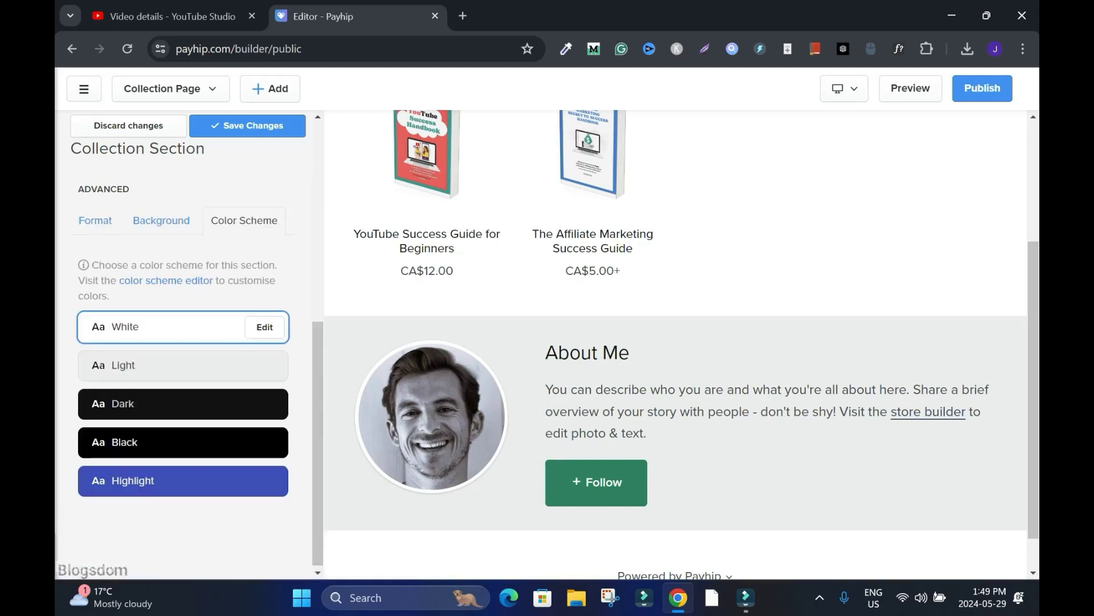
click(133, 365)
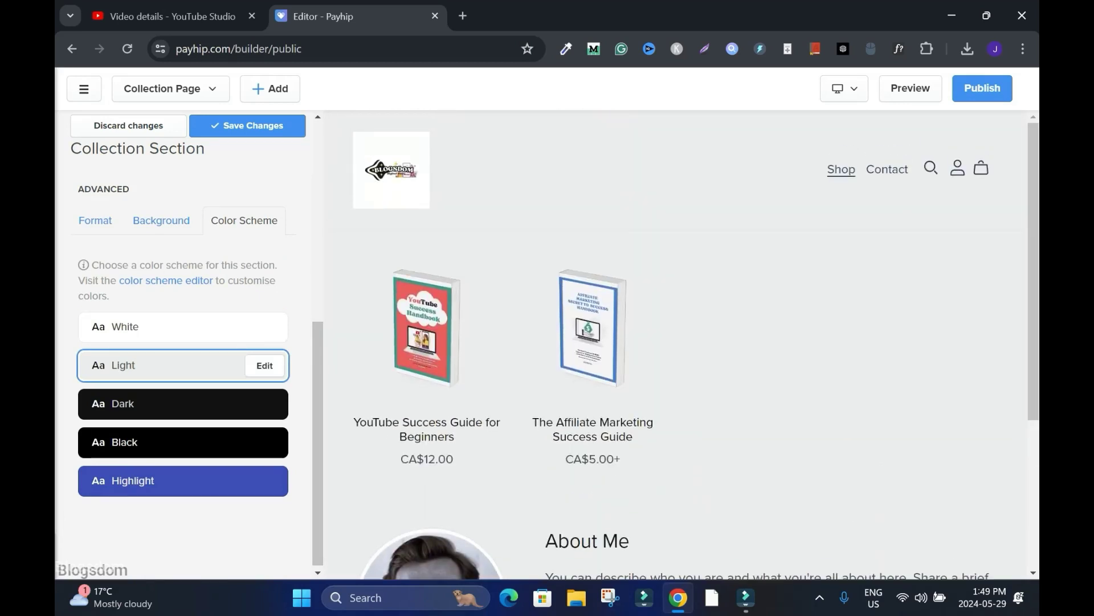
click(134, 403)
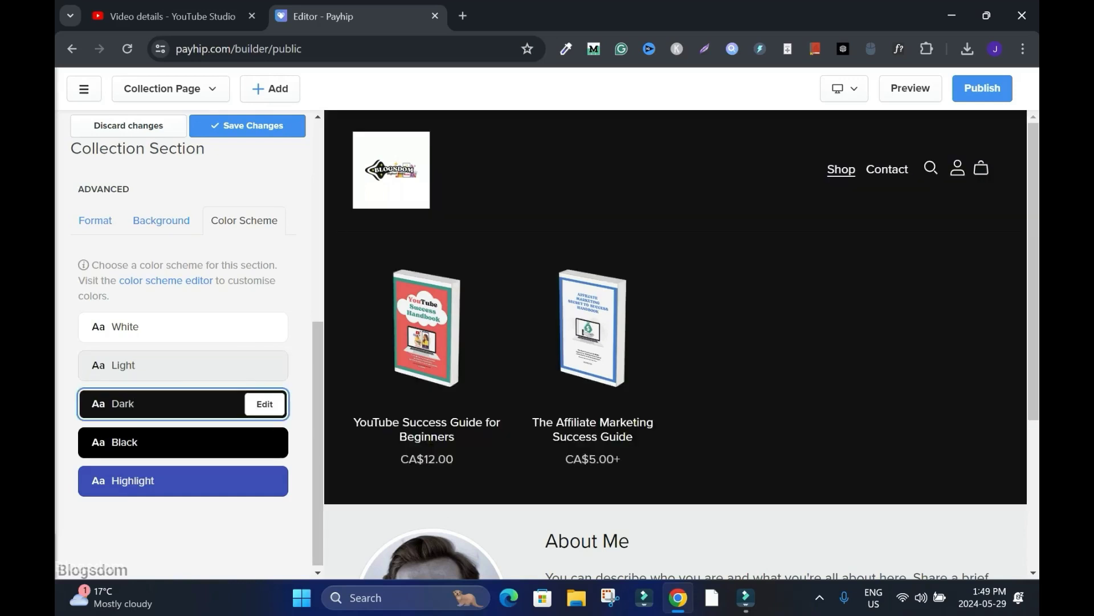
click(137, 442)
click(152, 480)
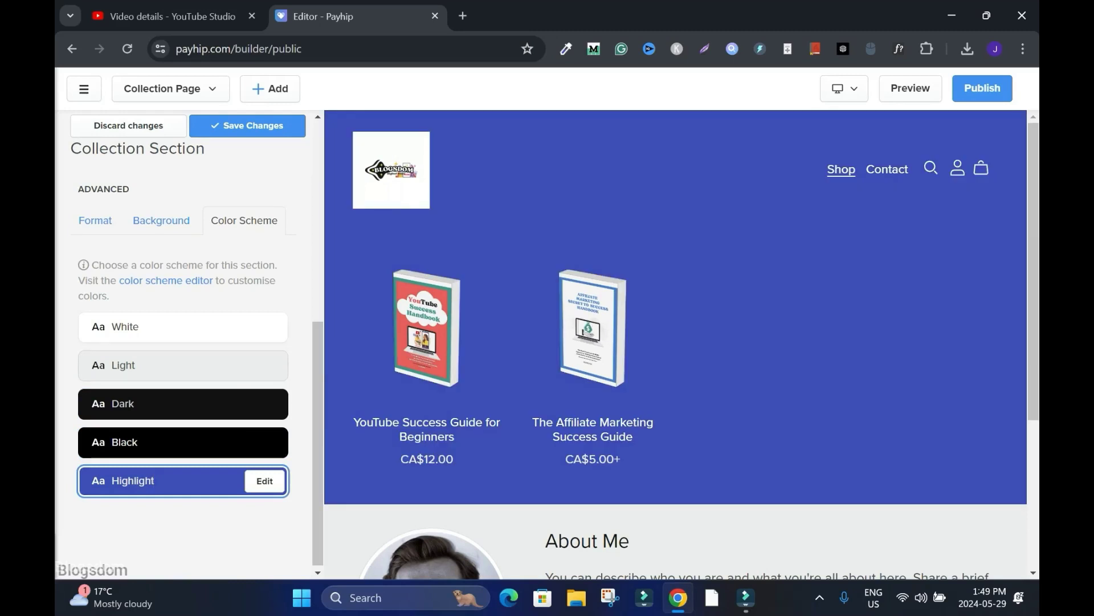
click(139, 328)
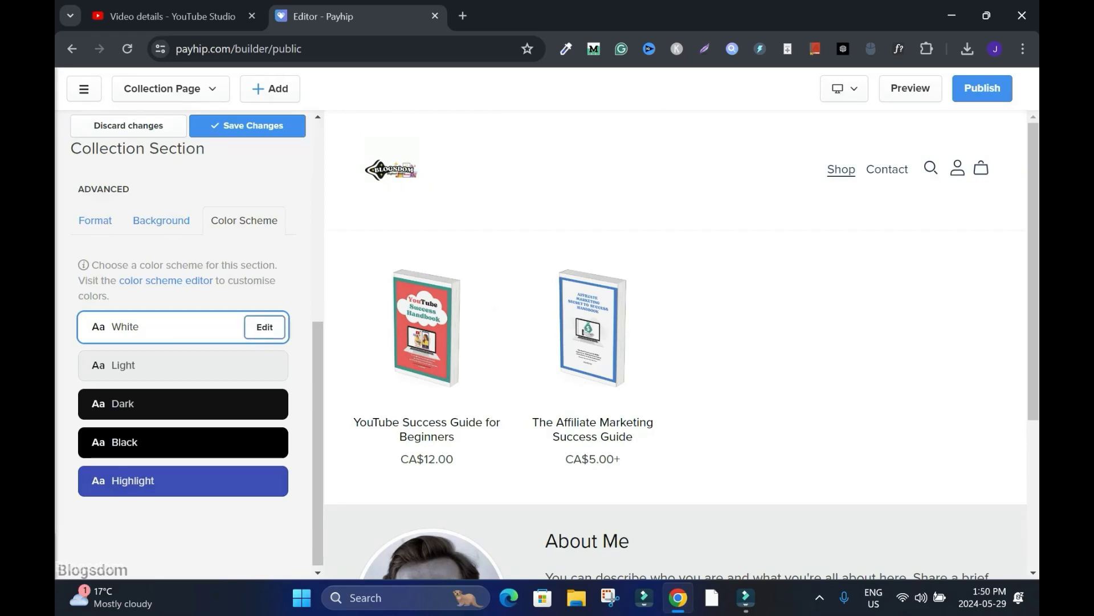
Save the Collection section changes and publish the store, continuing in the editor
scroll(188, 342, up, 6)
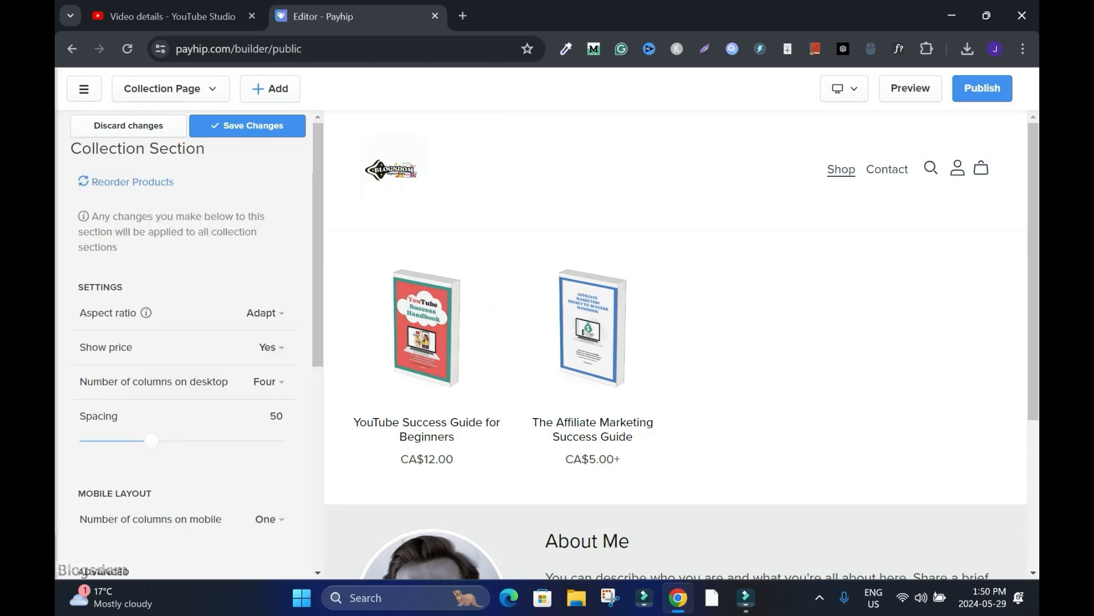
click(247, 125)
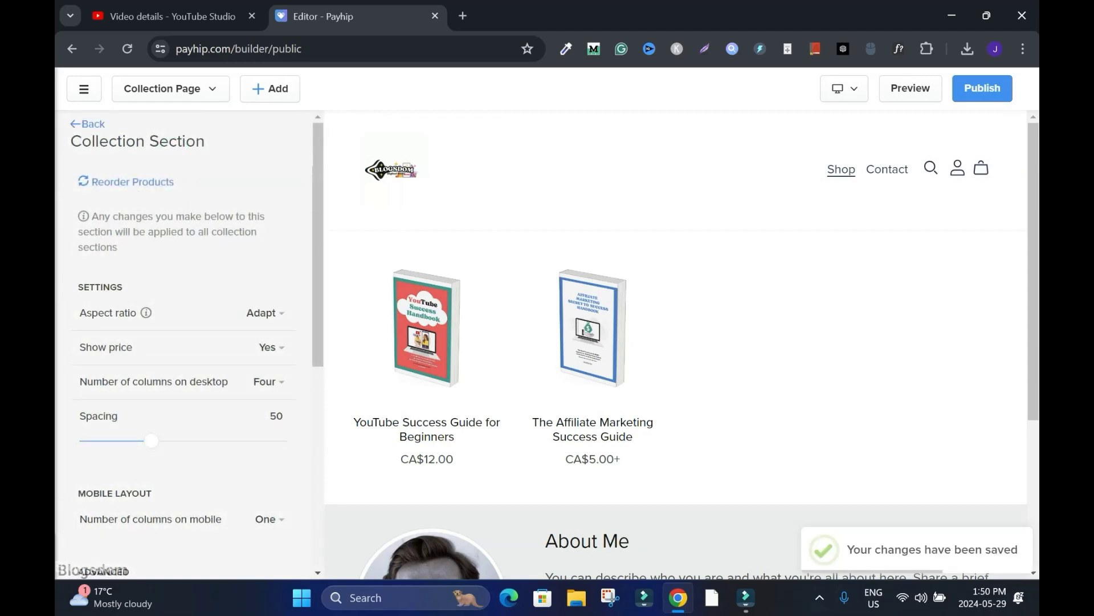
click(982, 88)
click(622, 322)
drag(318, 246, 317, 248)
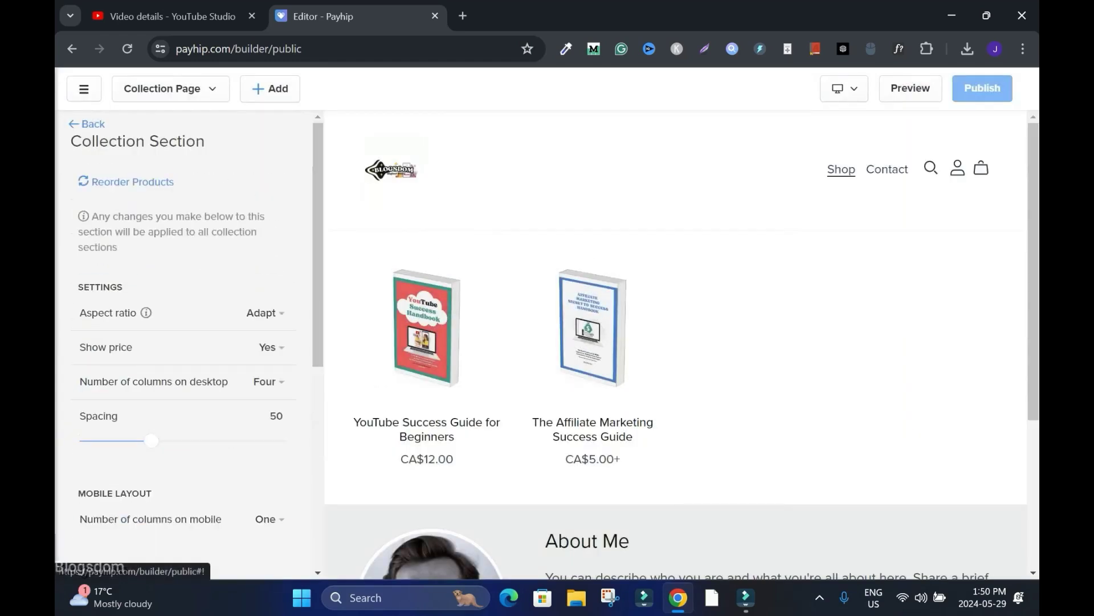
Open the About Me section of the All Products page and upload the Blogsdom image from Downloads as its replacement picture
click(73, 124)
mouse_move(137, 293)
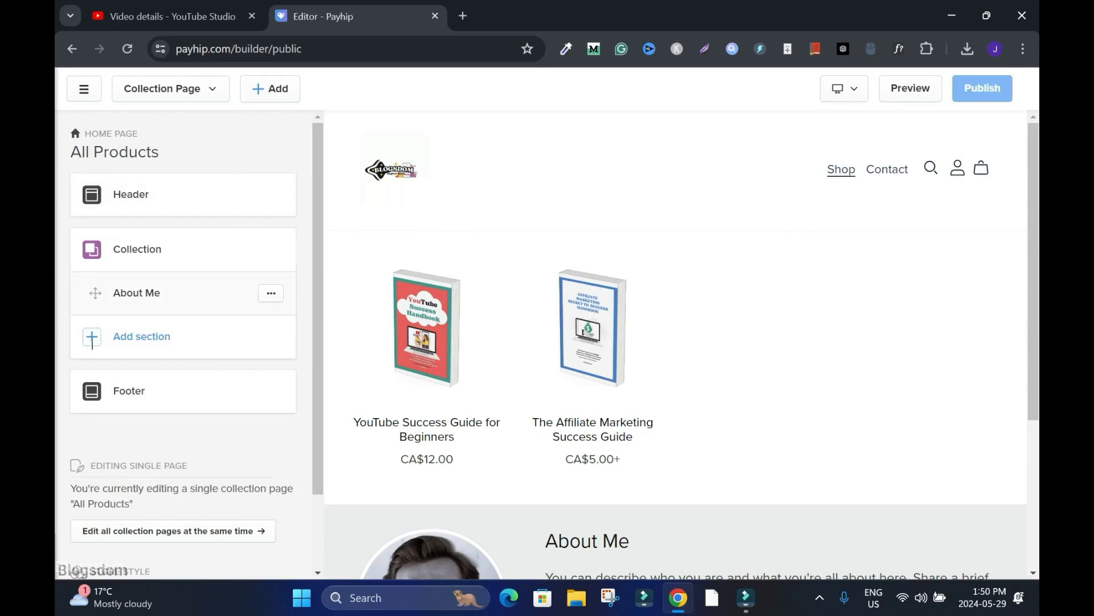
click(153, 293)
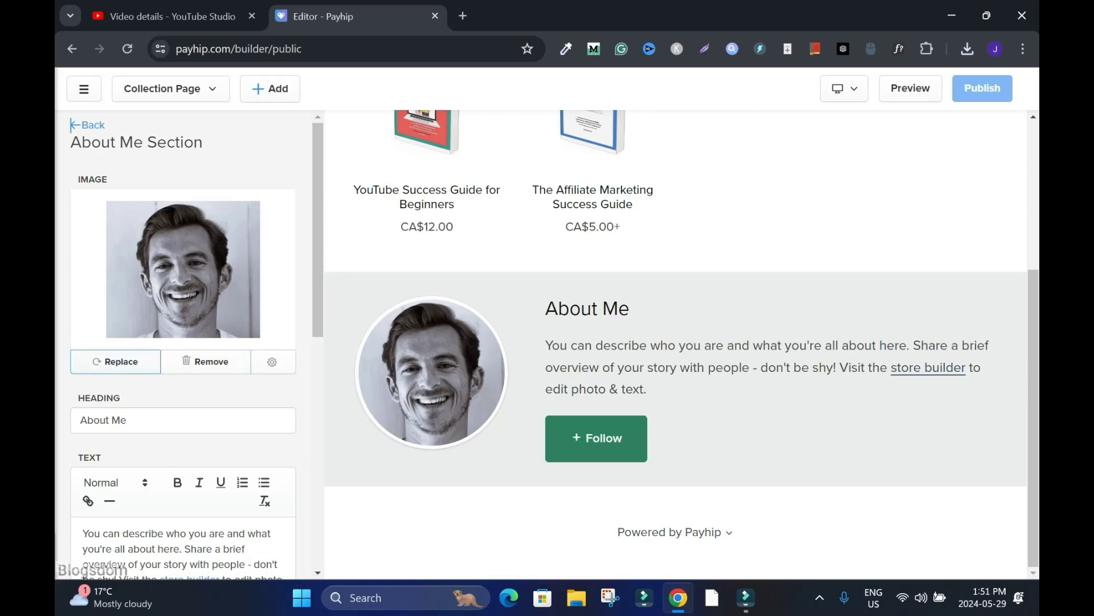
click(116, 362)
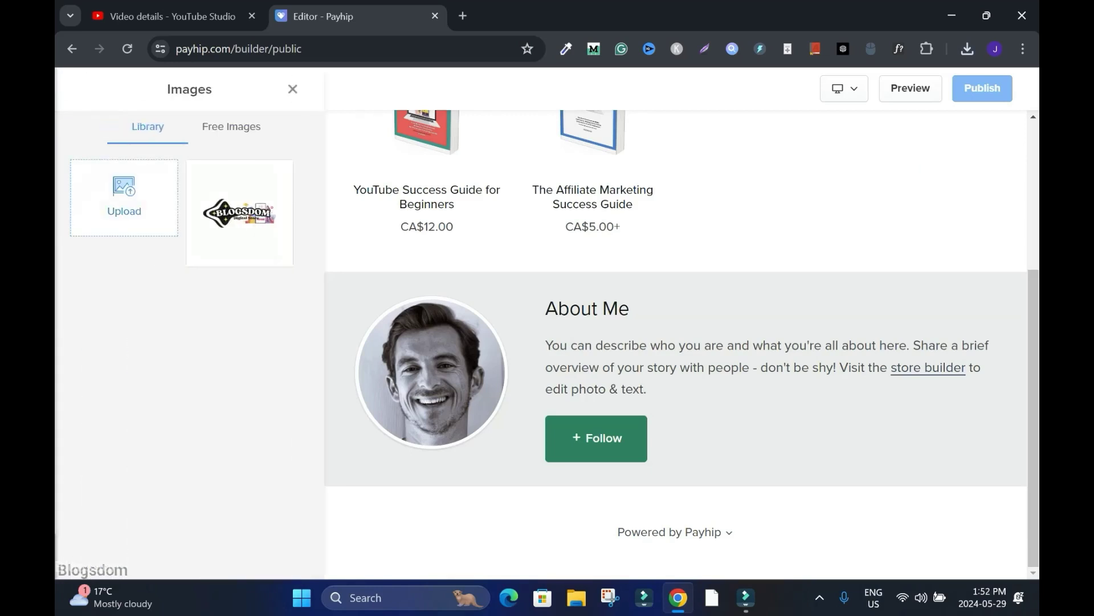
click(124, 197)
click(245, 418)
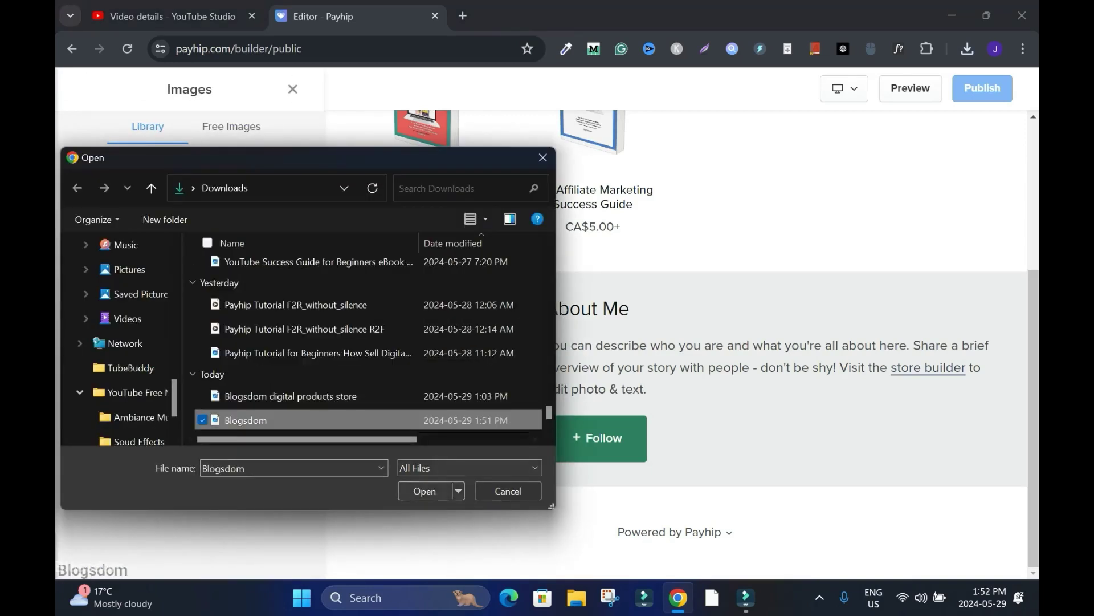
click(422, 491)
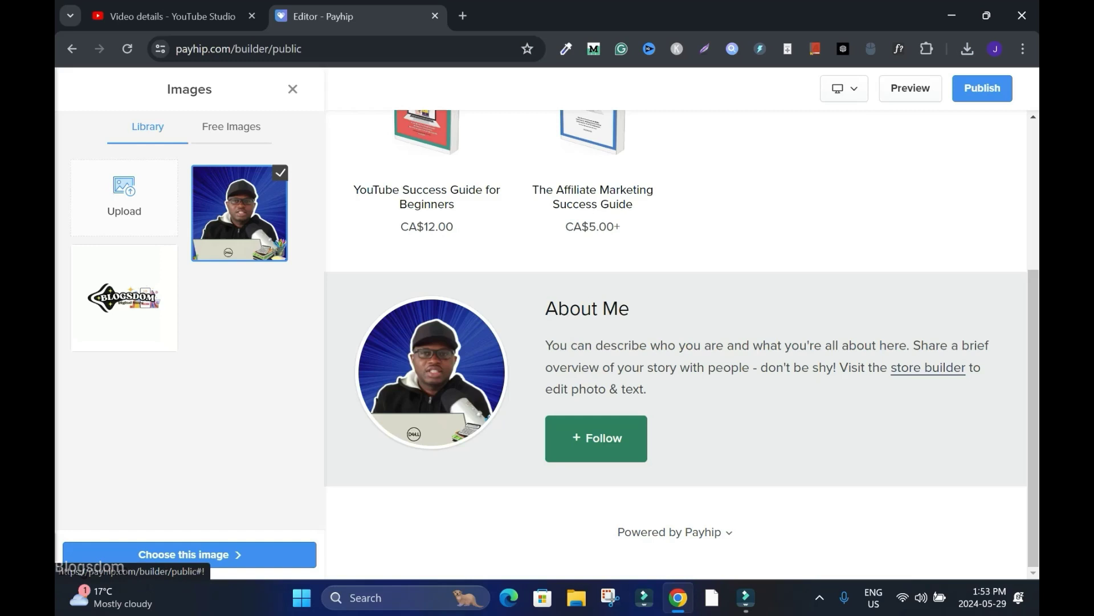
Browse the free stock images on offer, and return to the image library
click(231, 126)
scroll(240, 307, down, 6)
scroll(239, 308, up, 8)
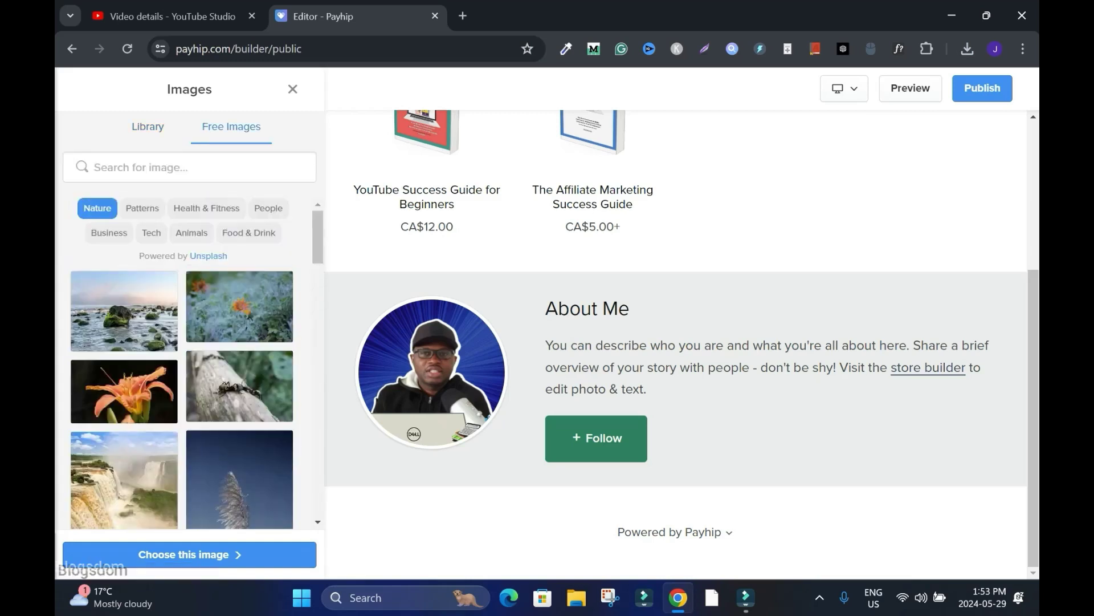
click(147, 127)
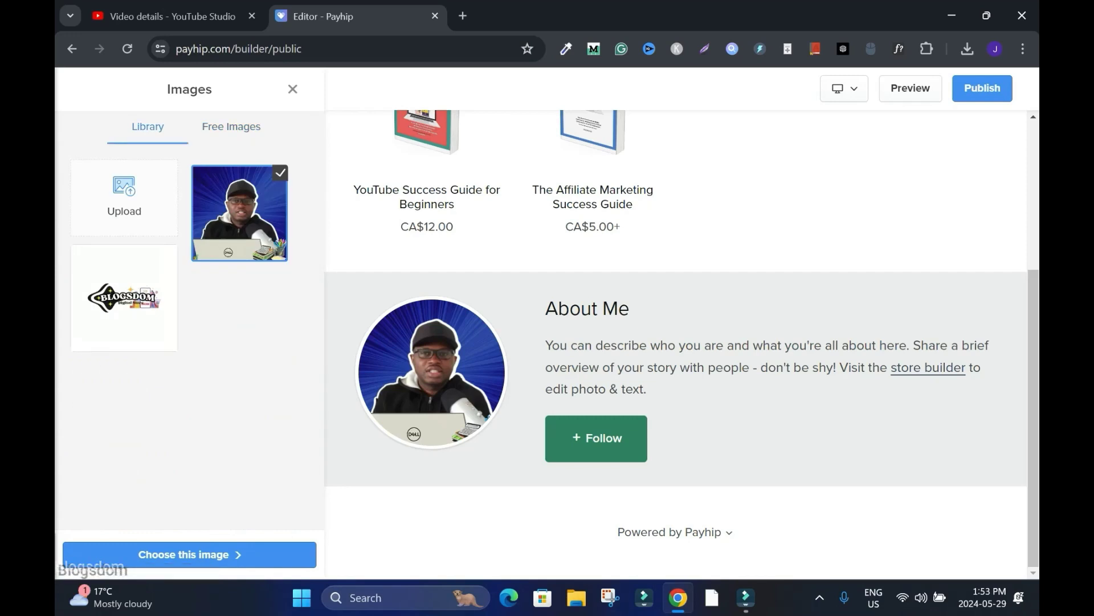
Choose the uploaded photo as the About Me image, and look over the section's heading, text and advanced settings
click(189, 554)
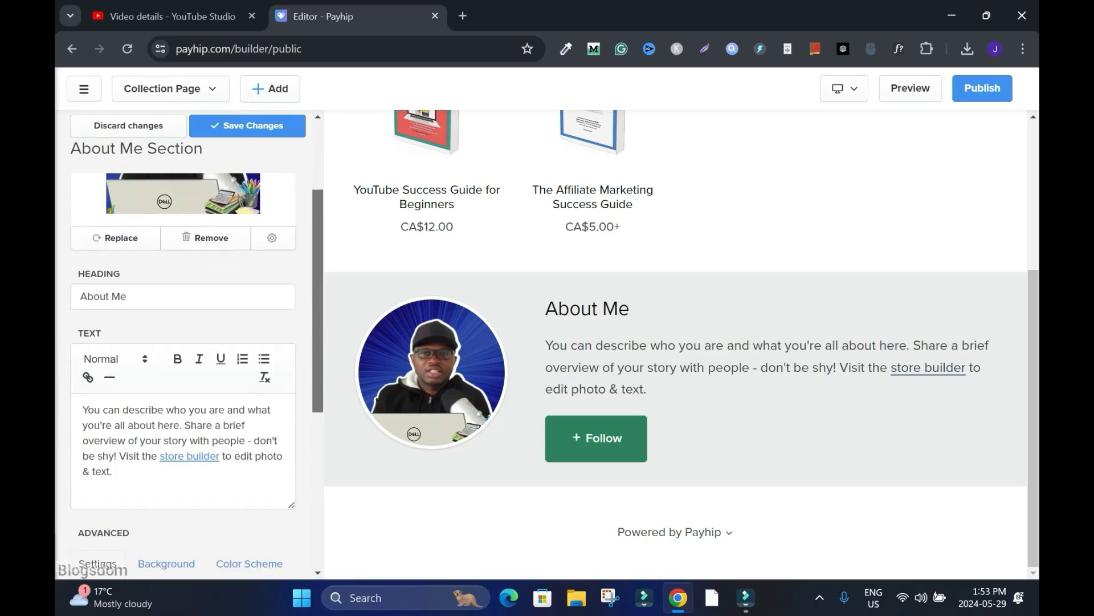
scroll(182, 353, down, 4)
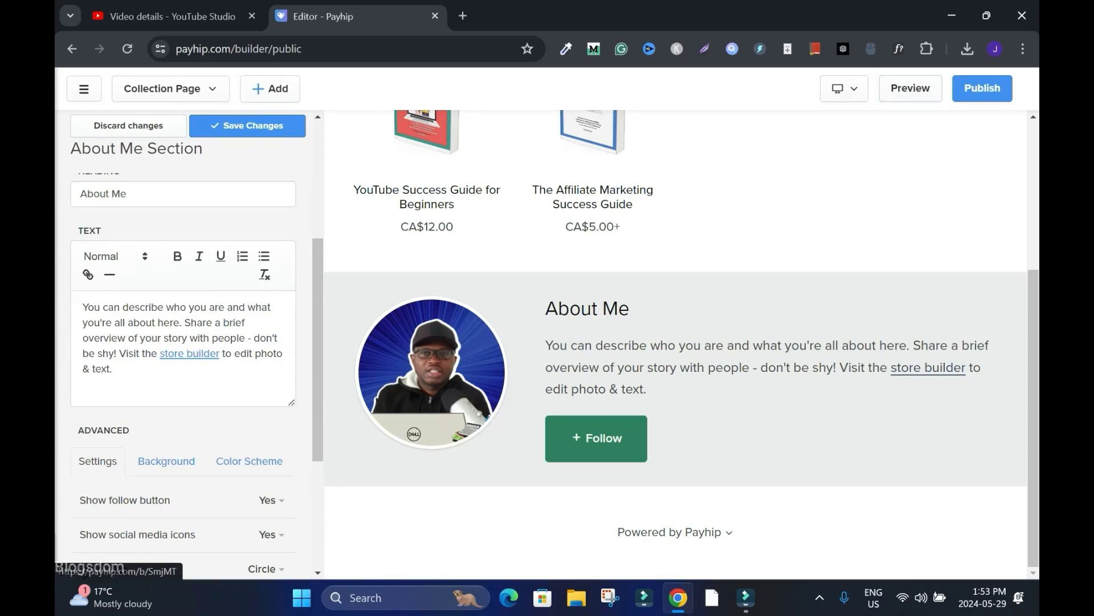
scroll(182, 354, up, 1)
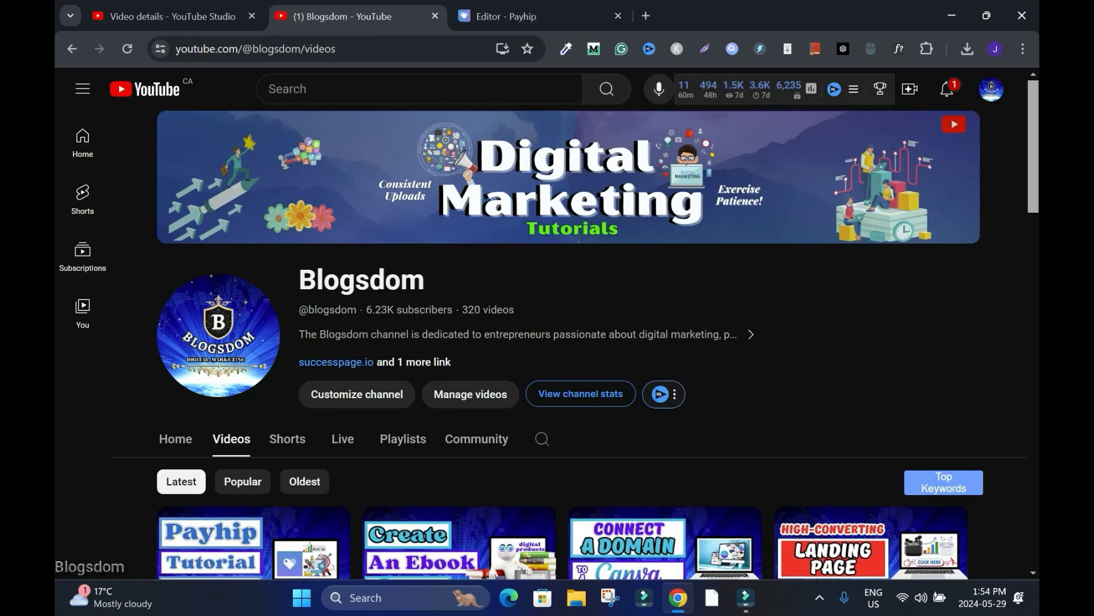
Open the Blogsdom YouTube channel's About details and copy the full channel description
click(750, 334)
drag(351, 171, 461, 371)
key(ctrl+c)
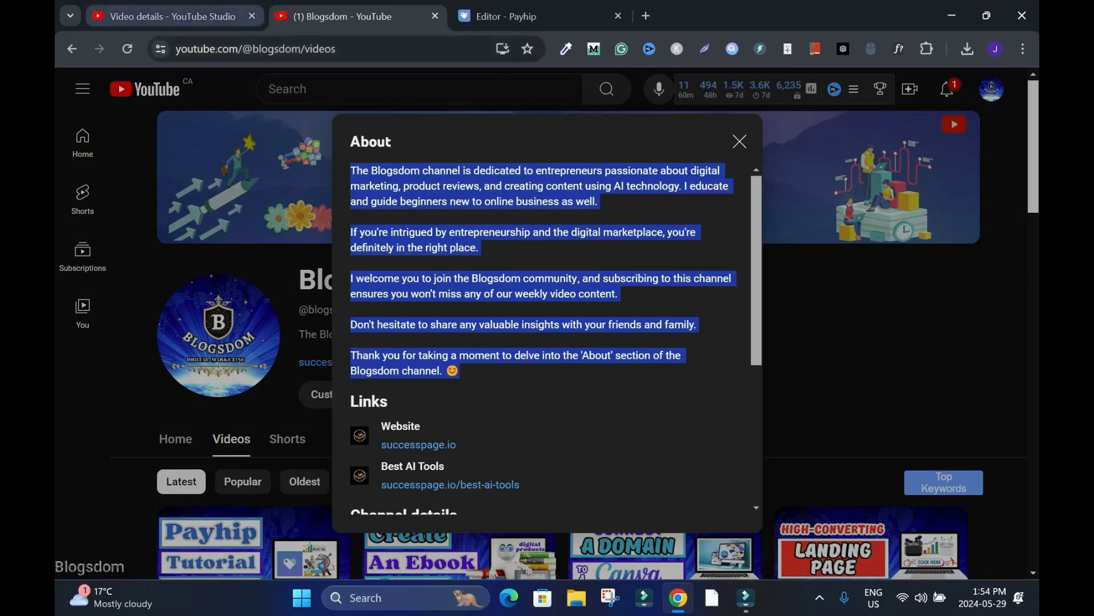
Switch back to the Payhip editor and replace the About Me placeholder text with the copied channel description
key(ctrl+Tab)
key(ctrl+a)
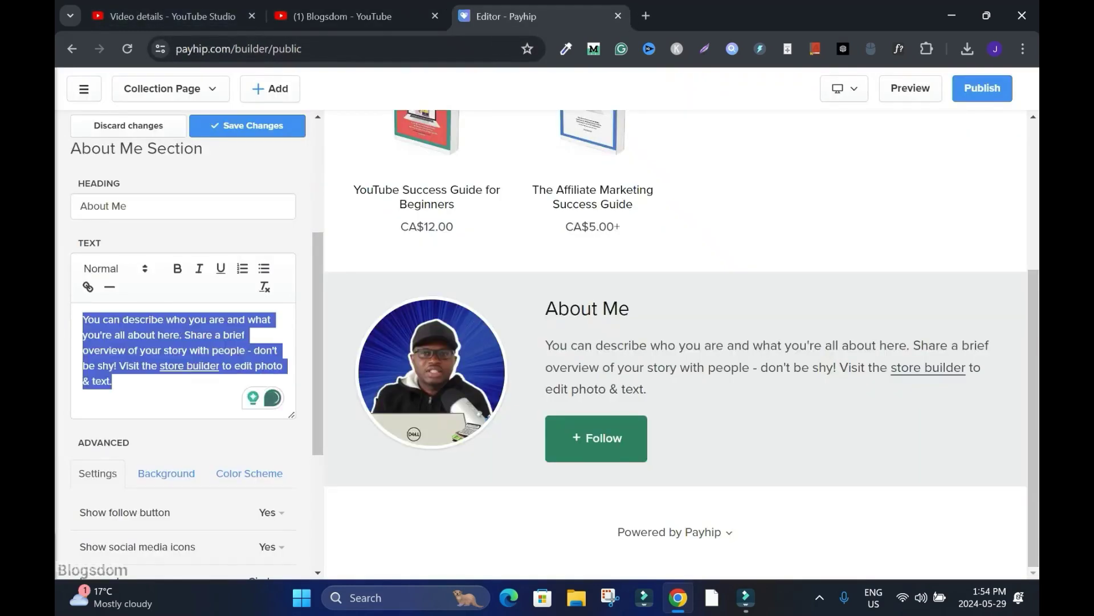
key(BackSpace)
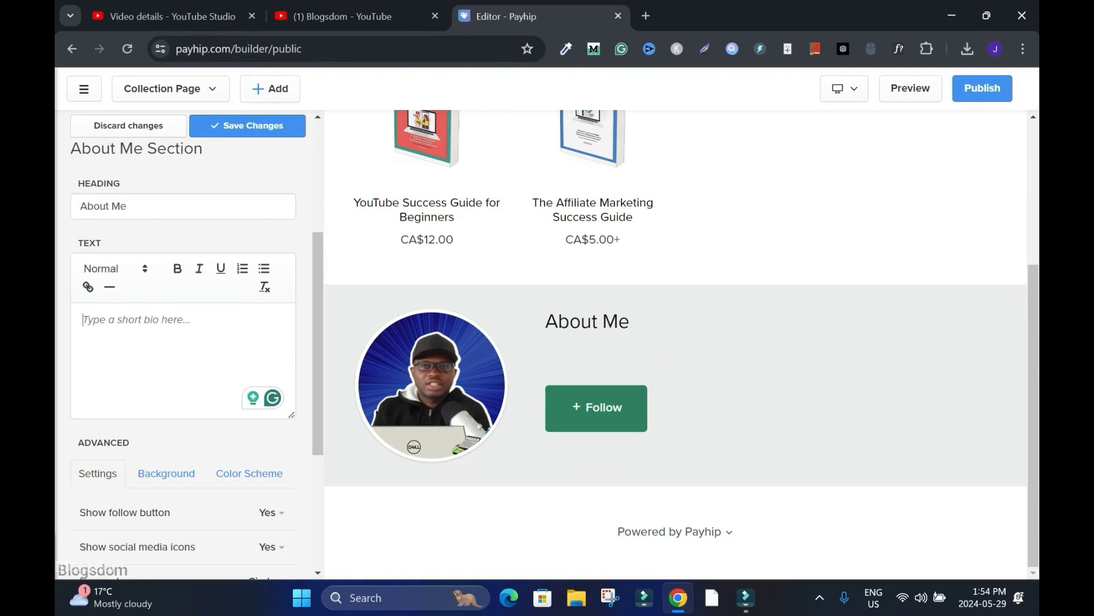
right_click(178, 319)
click(229, 181)
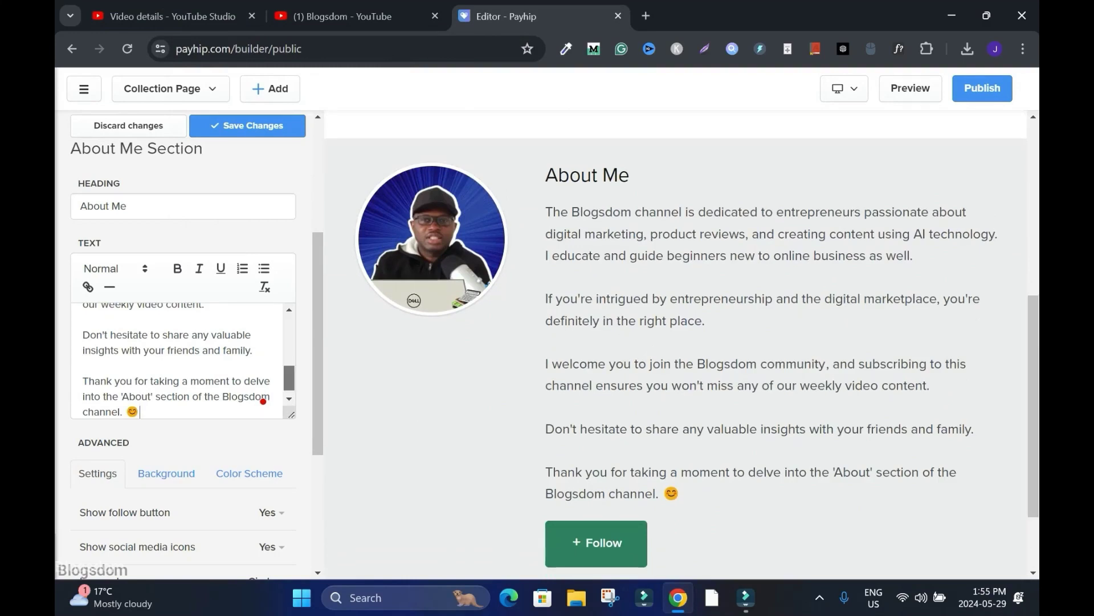
Rewrite the About Me text as "The Blogsdom store is dedicated to entrepreneurs passionate about digital marketing, reviews, and selling digital products."
mouse_move(289, 378)
mouse_down()
mouse_move(289, 327)
mouse_move(289, 381)
mouse_up()
key(ctrl+a)
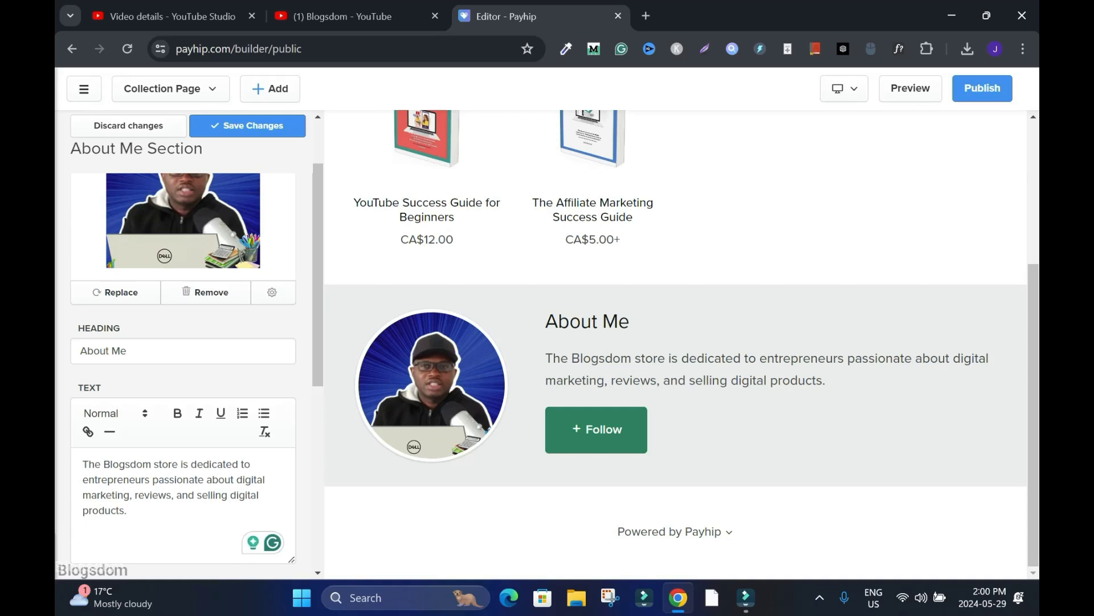
Set Show follow button to No in the About Me section and check the social media icons option
scroll(183, 371, down, 3)
scroll(183, 371, down, 2)
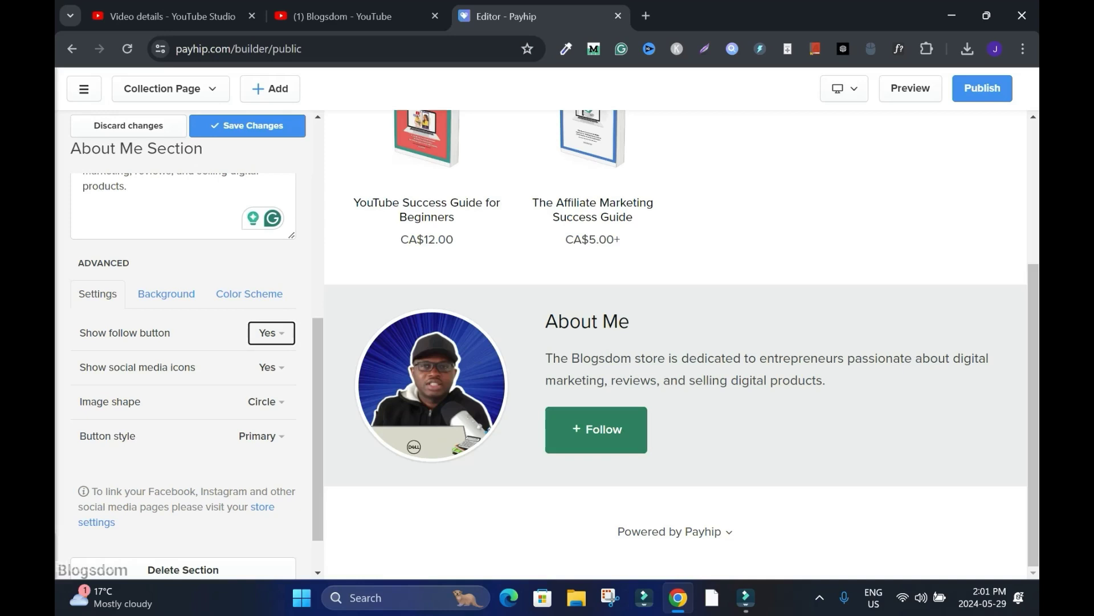
click(272, 333)
click(268, 382)
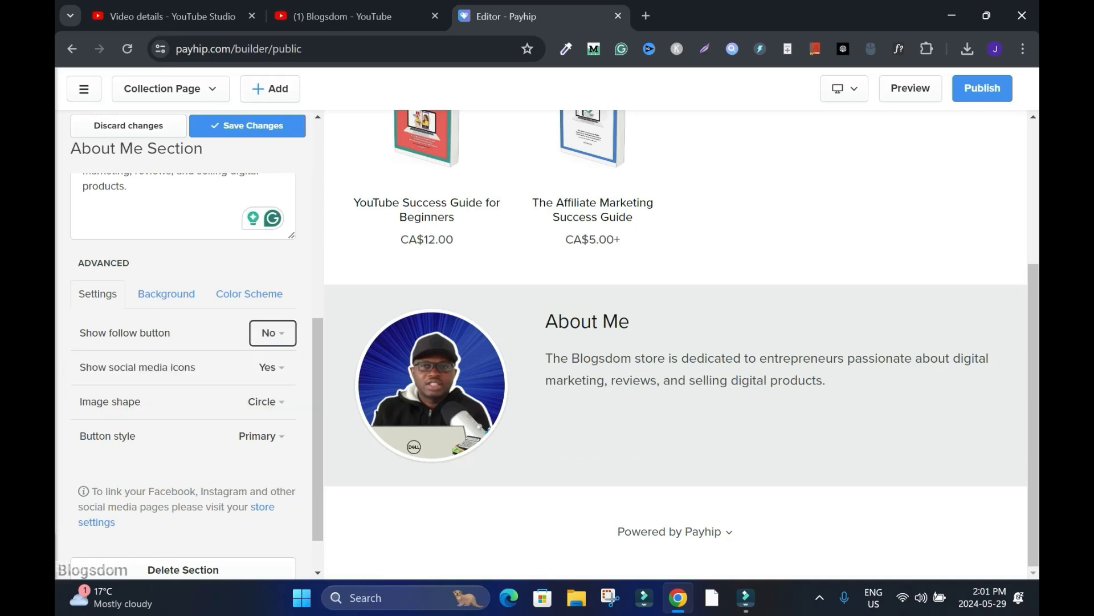
click(272, 367)
click(196, 367)
Try the Square image shape for the About Me photo, and set it back to Circle
click(266, 402)
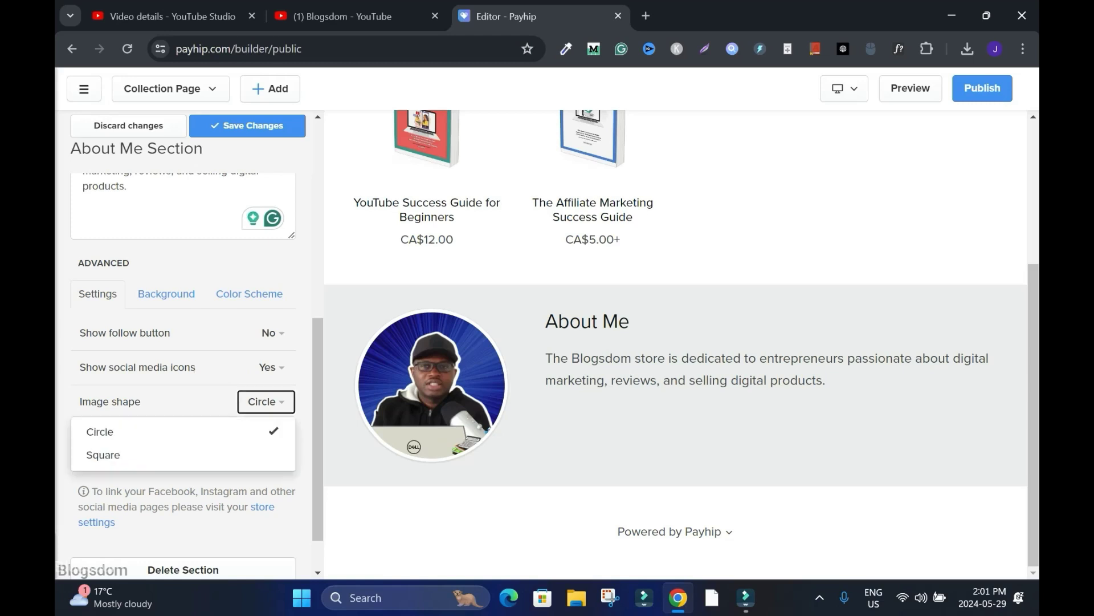
key(Escape)
click(266, 401)
click(183, 454)
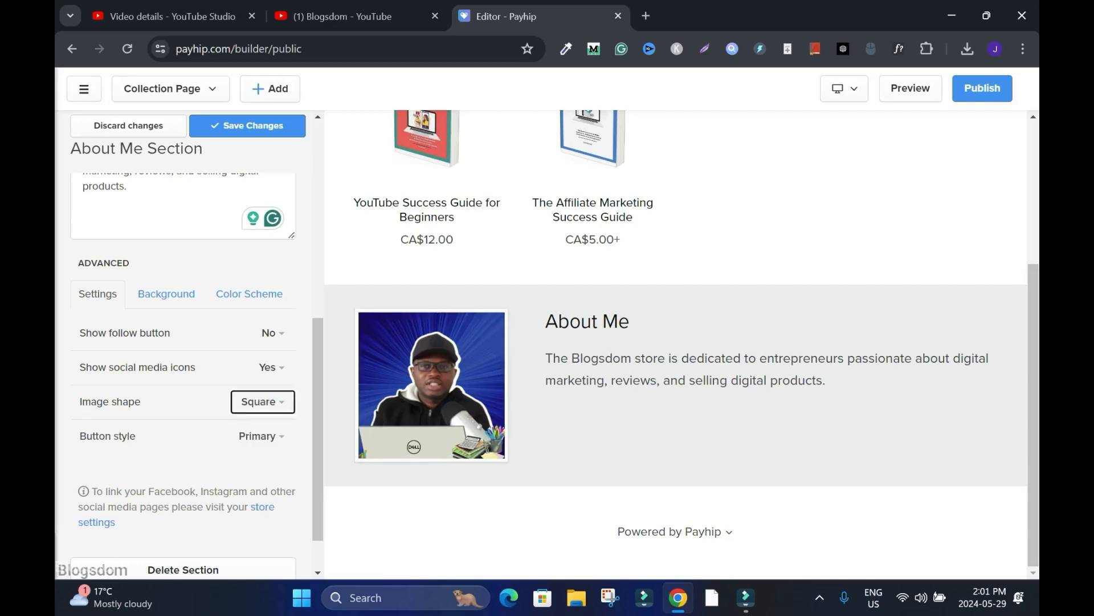
key(space)
key(Up)
key(Return)
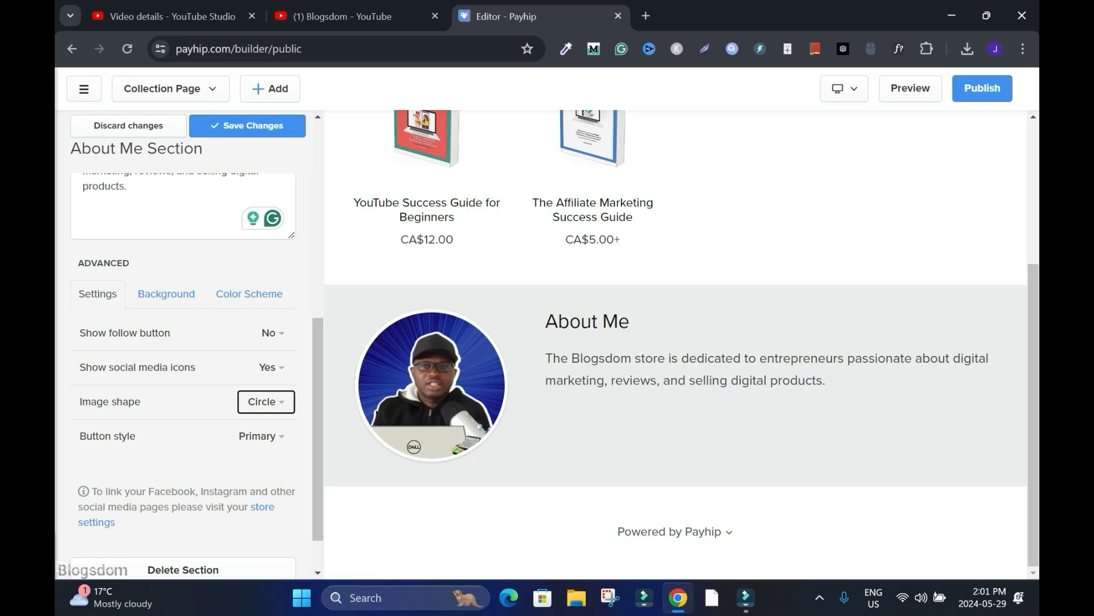
Check the button style options and the store settings note below the About Me section's advanced settings
key(Tab)
key(space)
click(140, 402)
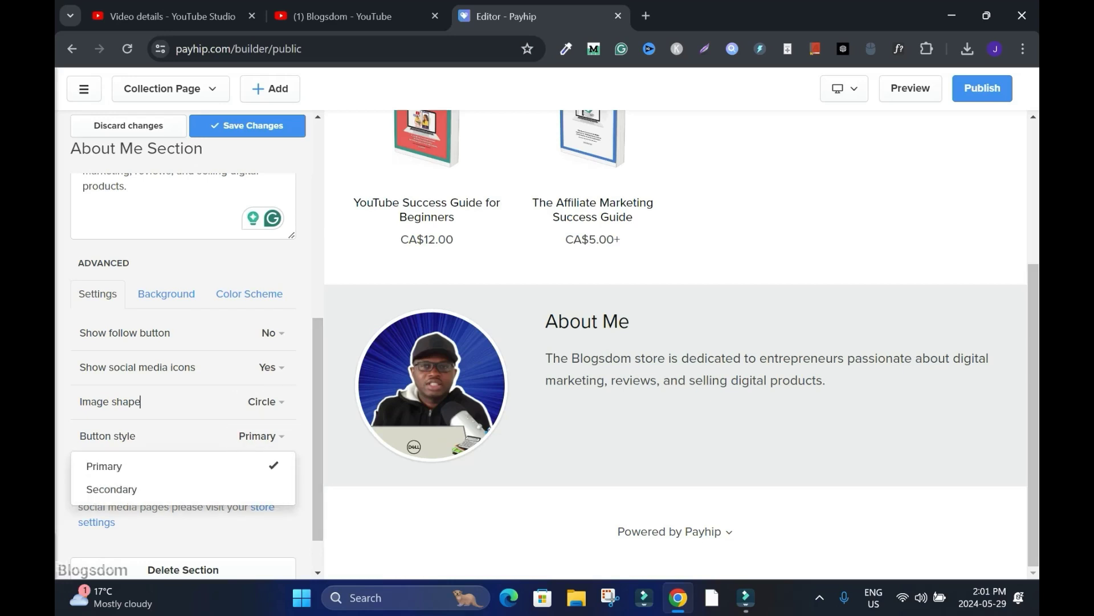
drag(317, 428, 318, 455)
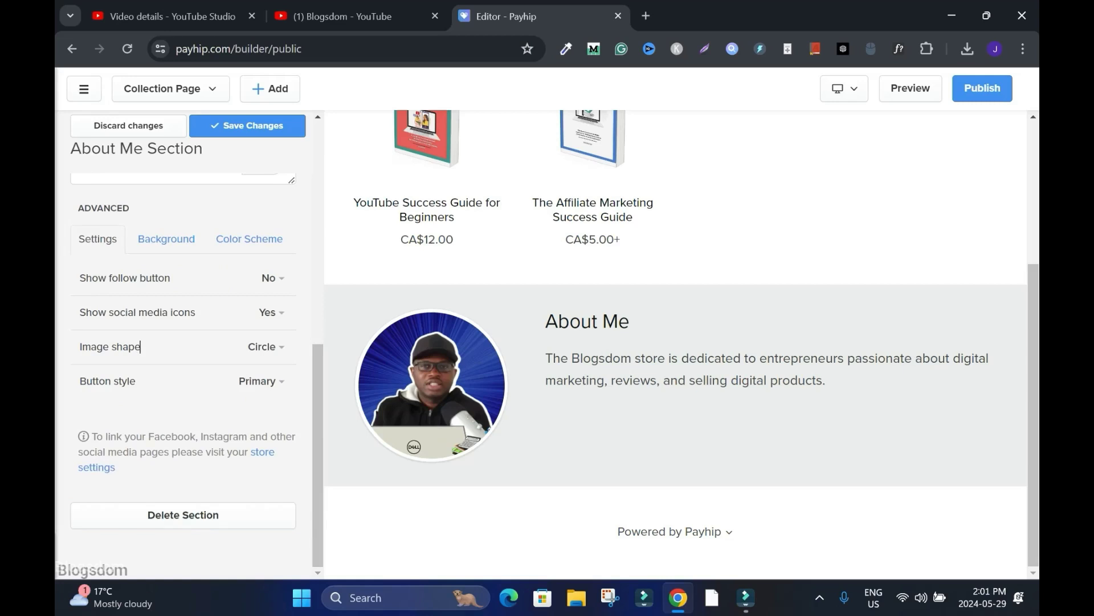
scroll(140, 456, up, 3)
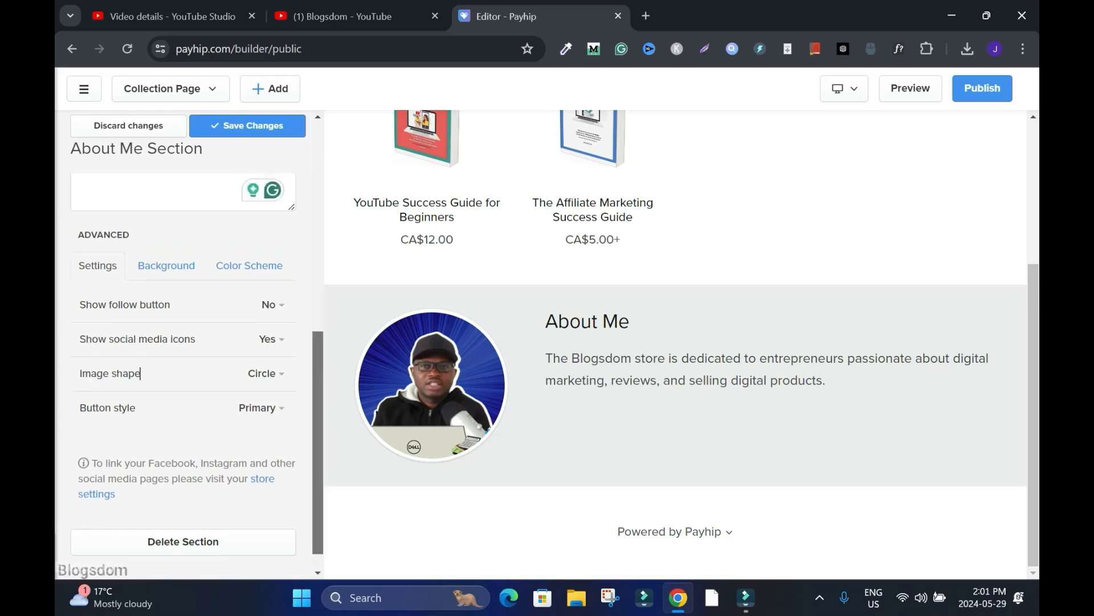
scroll(140, 533, down, 3)
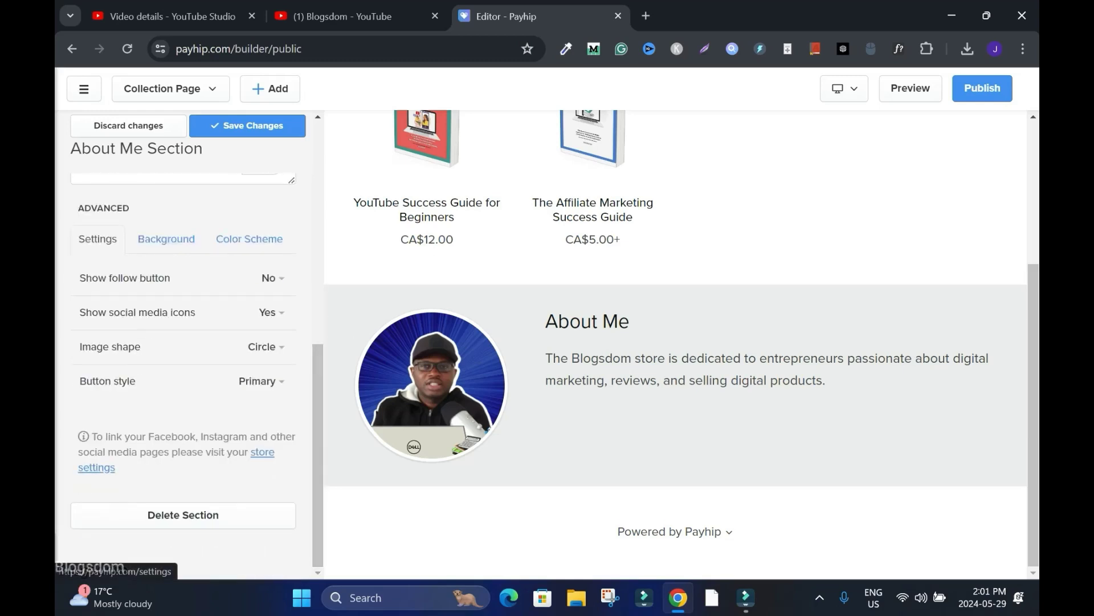
Save and publish the About Me changes, and return to the All Products section list
scroll(140, 456, up, 8)
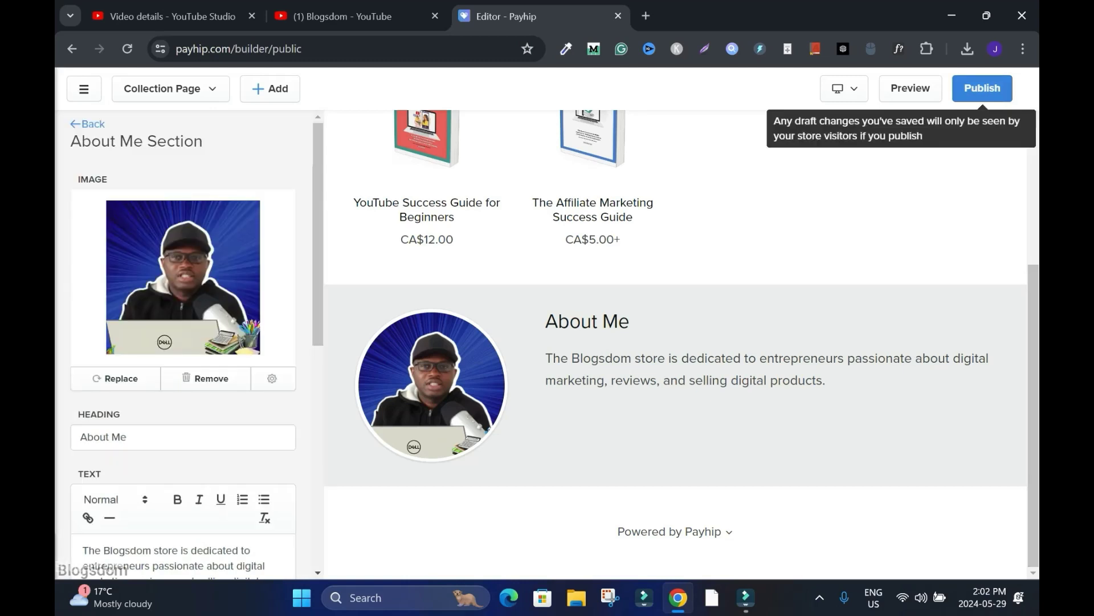
click(982, 87)
click(654, 320)
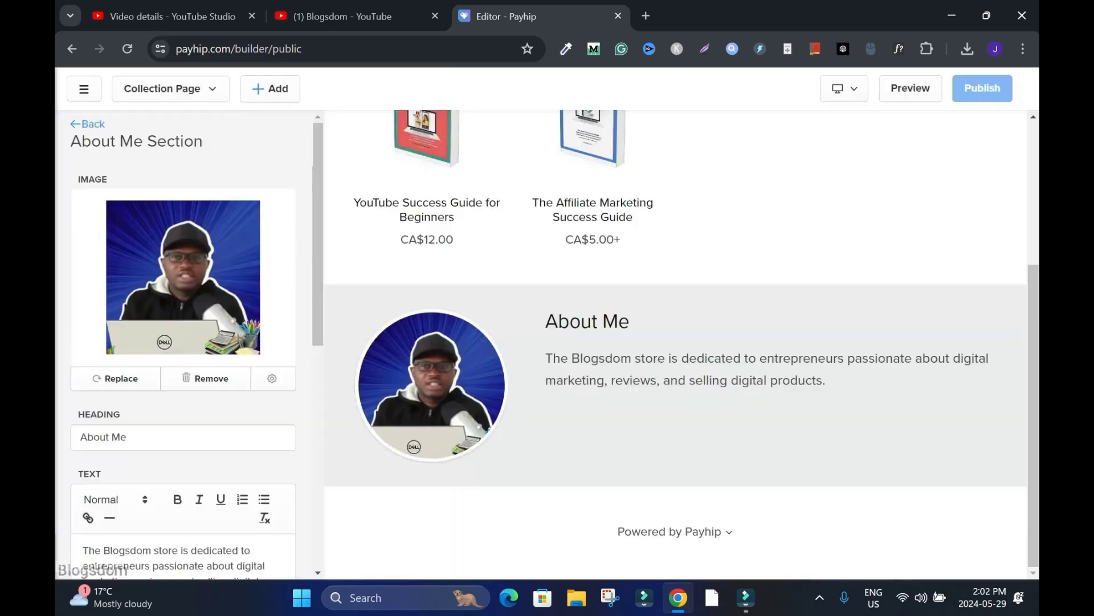
click(87, 124)
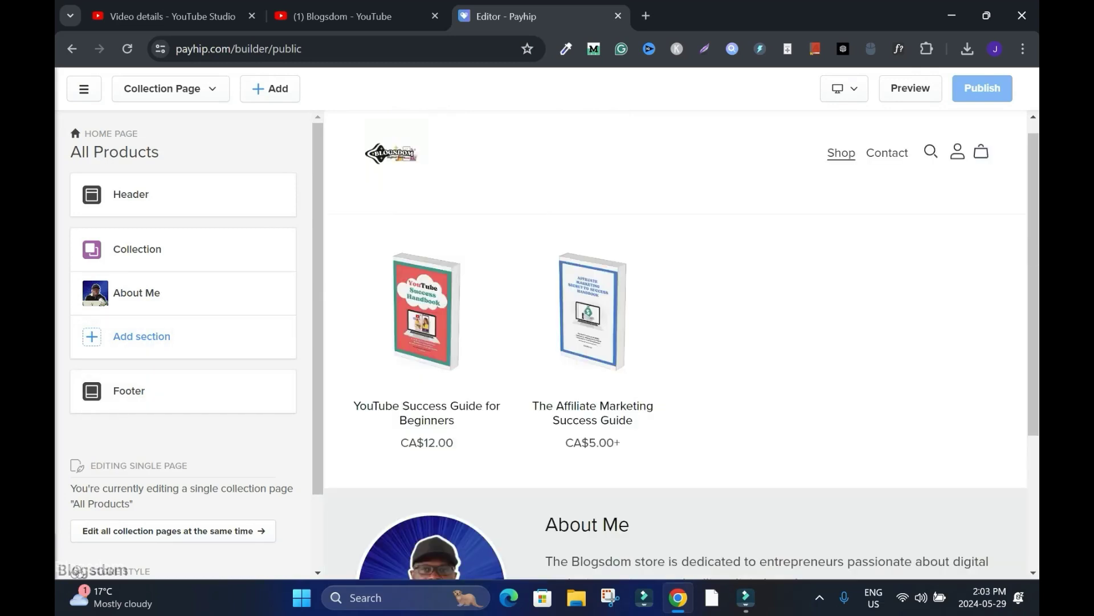
Add the two-image "Make It Happen" Image With Text section to the All Products page, save it, and return to the section list
scroll(676, 342, down, 3)
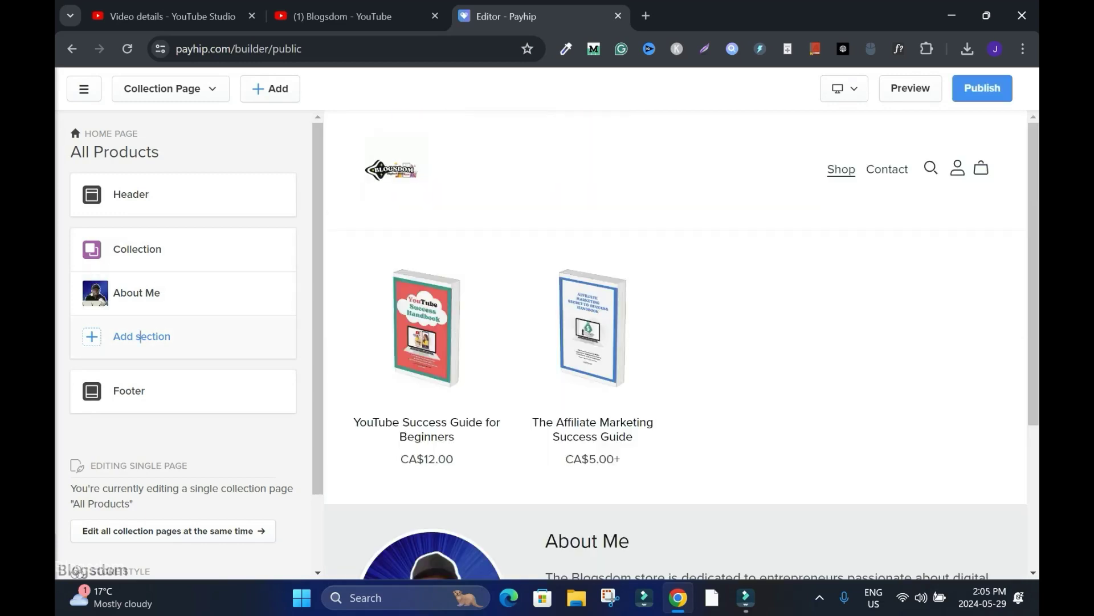
click(141, 336)
scroll(666, 323, down, 3)
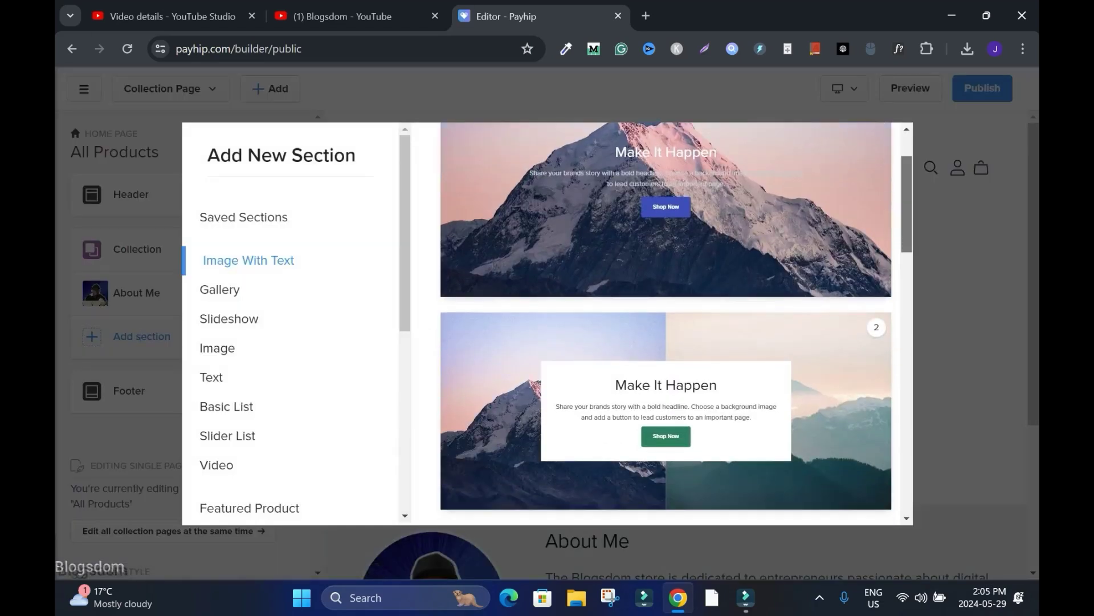
scroll(665, 323, down, 2)
click(665, 256)
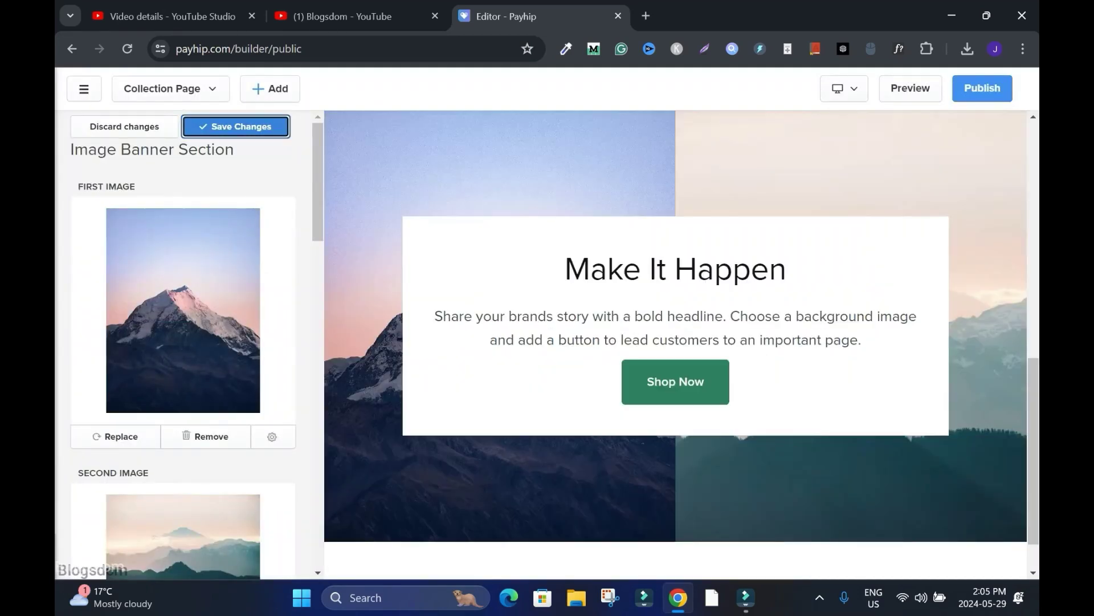
click(235, 126)
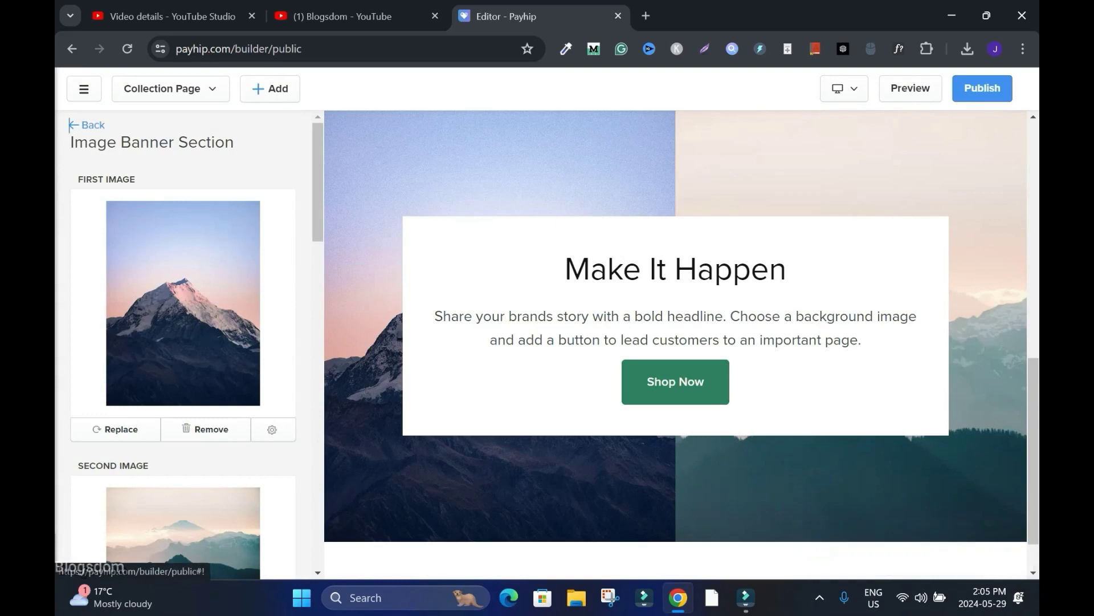
click(77, 124)
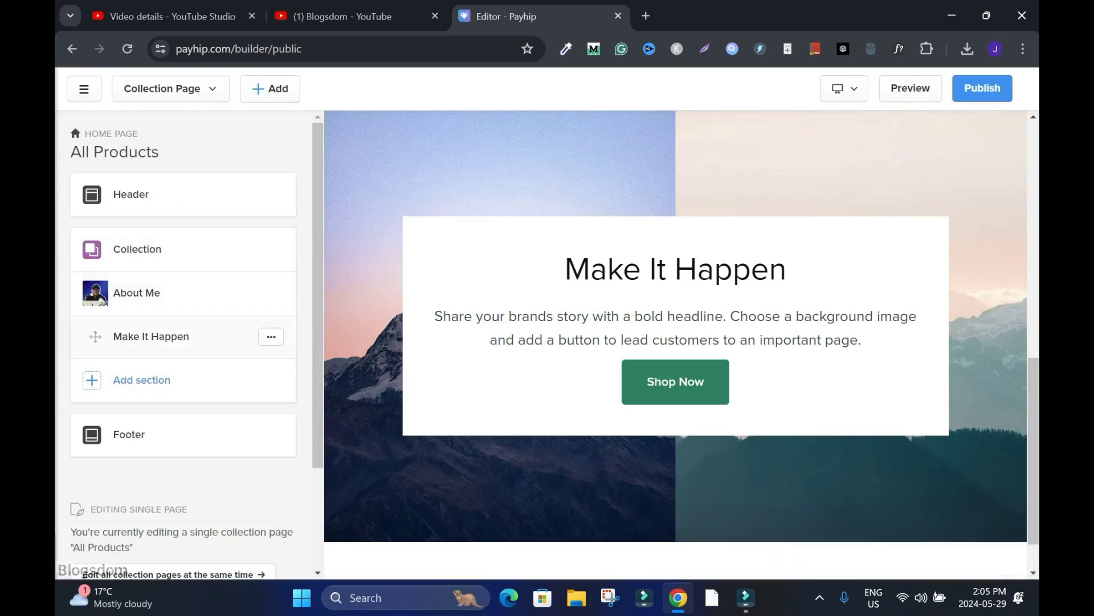
Move the Make It Happen section above About Me, and review the new order in the page preview
drag(95, 336, 95, 292)
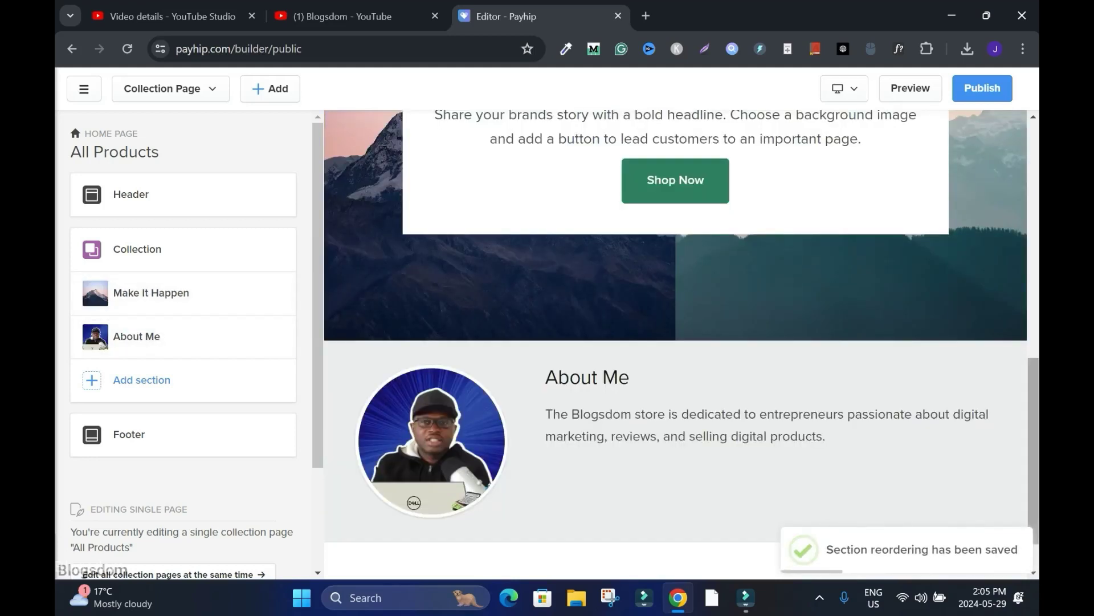
drag(1033, 451, 1033, 327)
scroll(675, 345, down, 1)
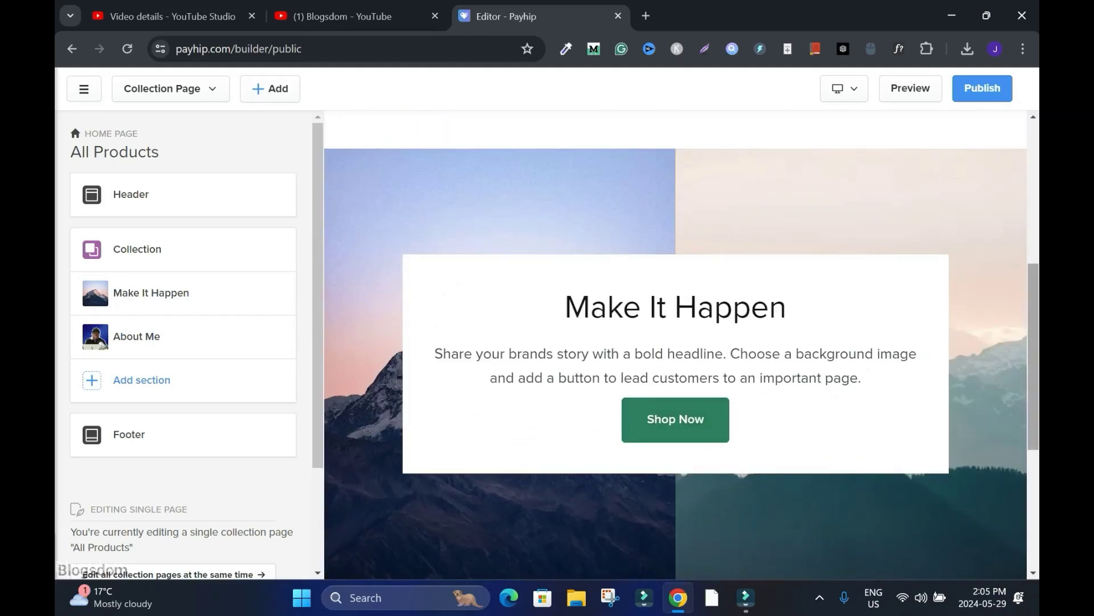
scroll(676, 345, down, 4)
scroll(675, 344, up, 8)
scroll(675, 344, down, 1)
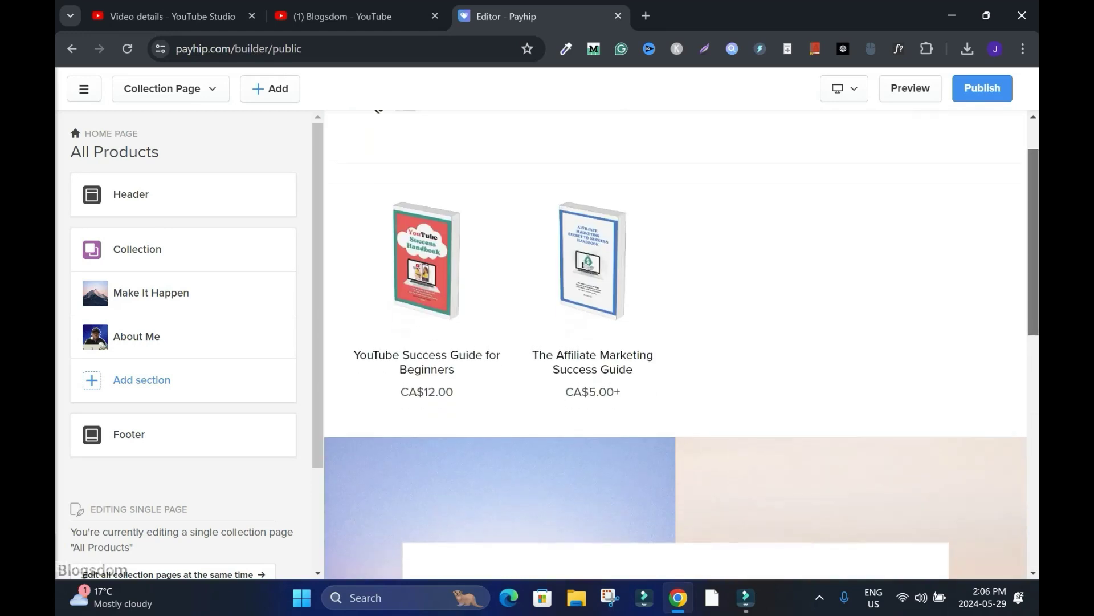
scroll(676, 345, up, 1)
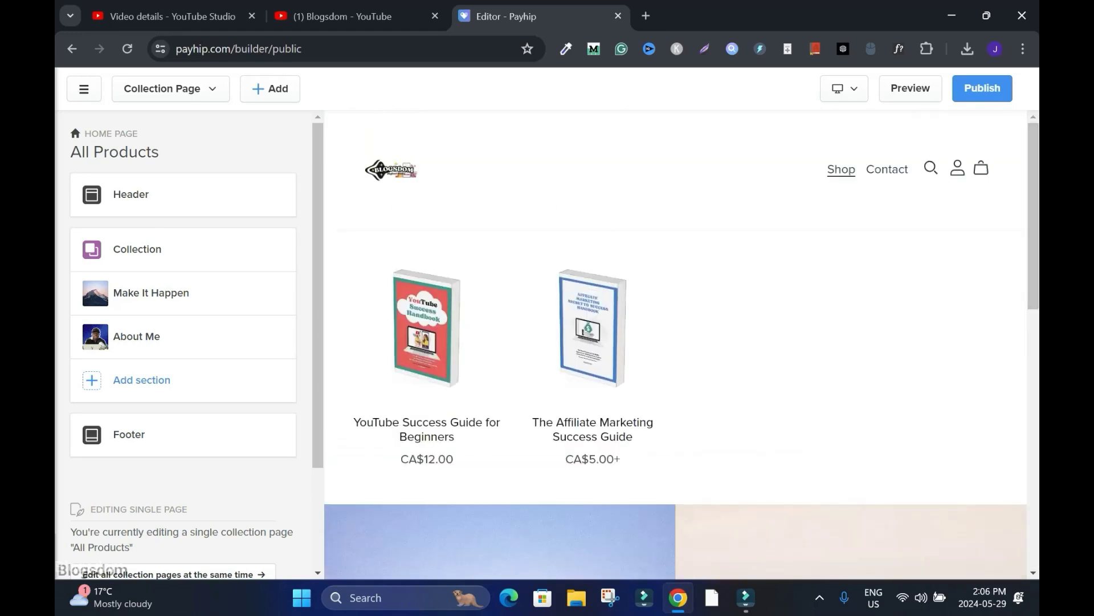
scroll(676, 344, down, 5)
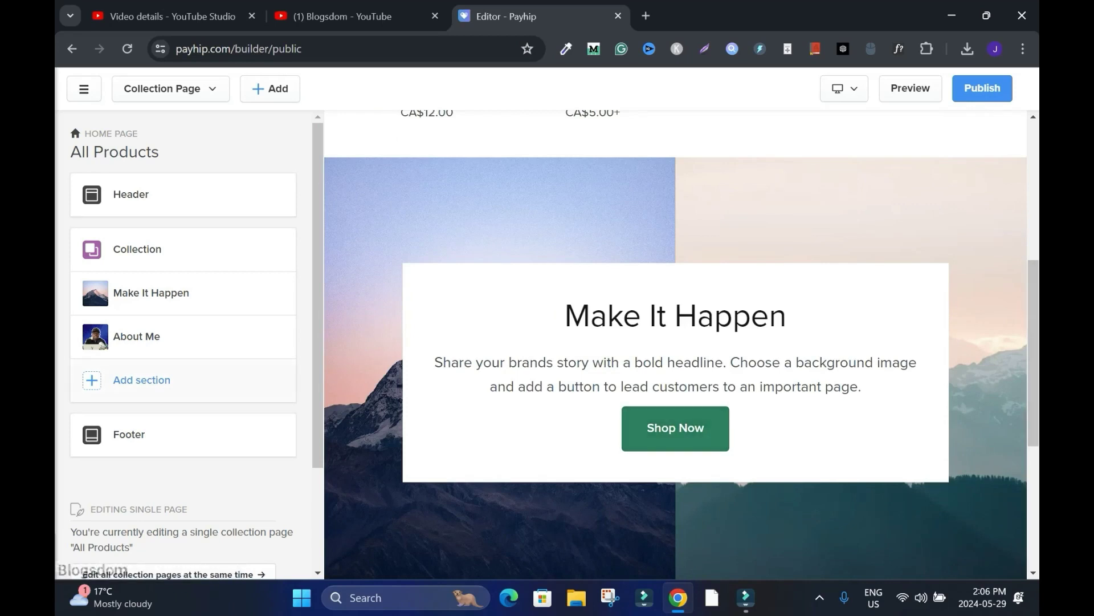
Delete the Make It Happen section from the All Products page
click(271, 293)
click(271, 293)
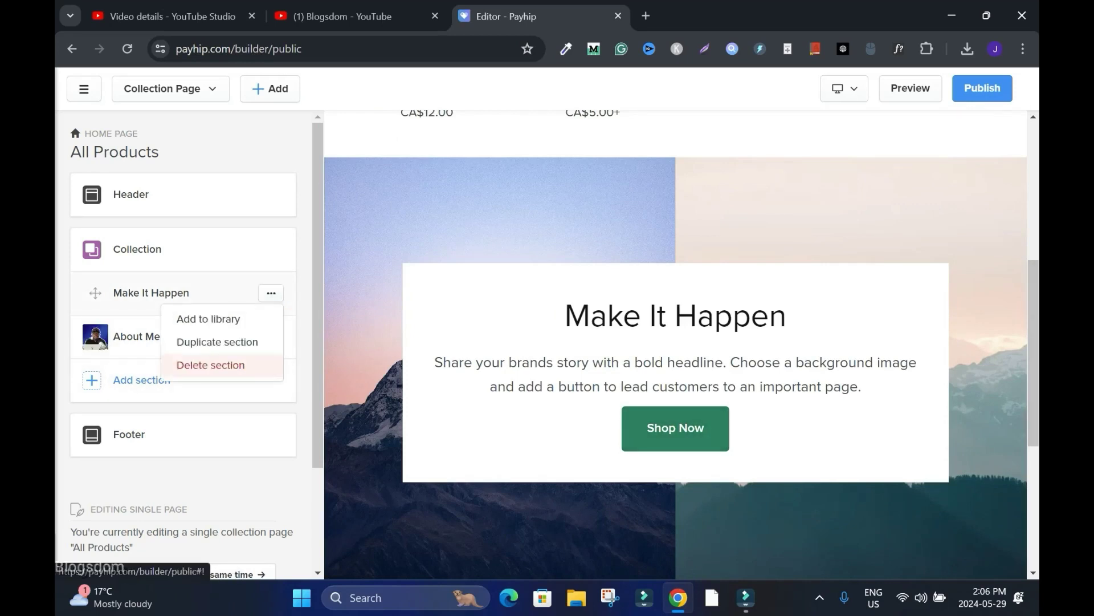
click(211, 365)
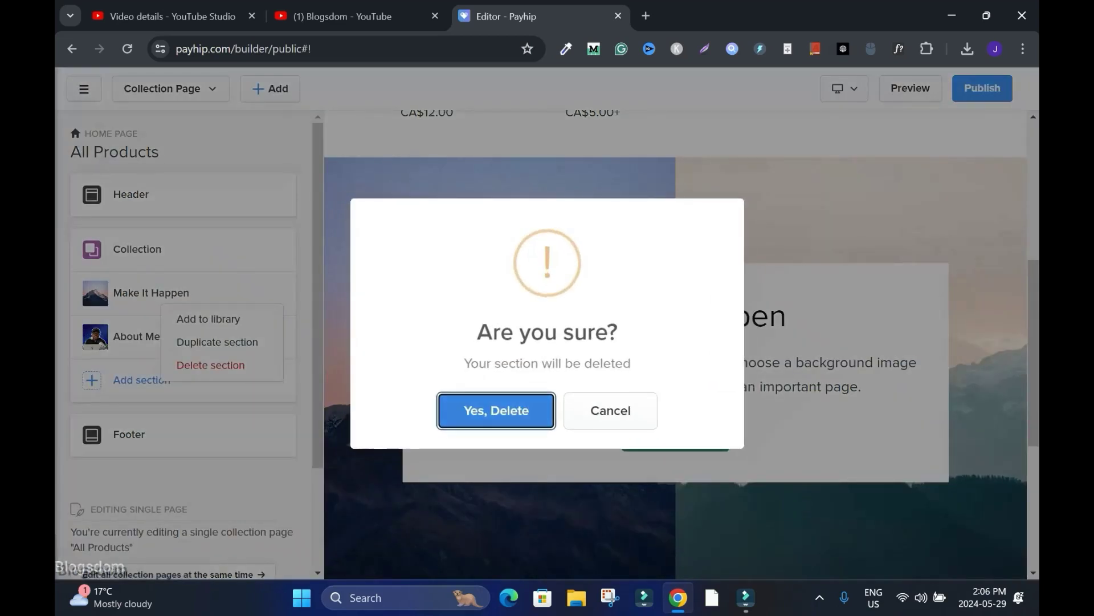
click(495, 411)
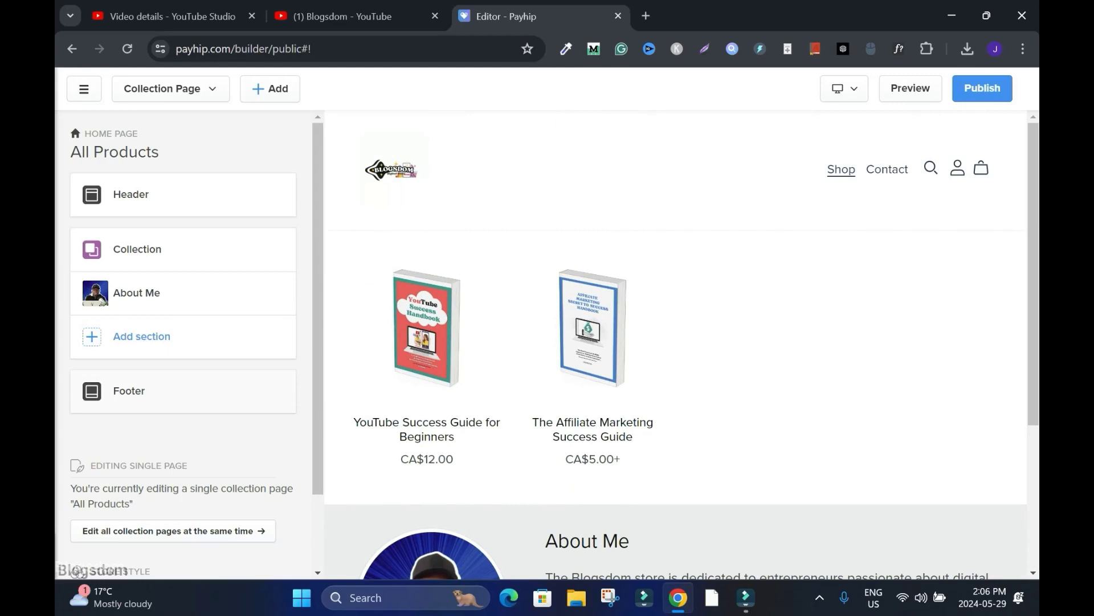
Open the Footer section, check the footer type options, and expand the Powered by Payhip links in the preview
click(129, 391)
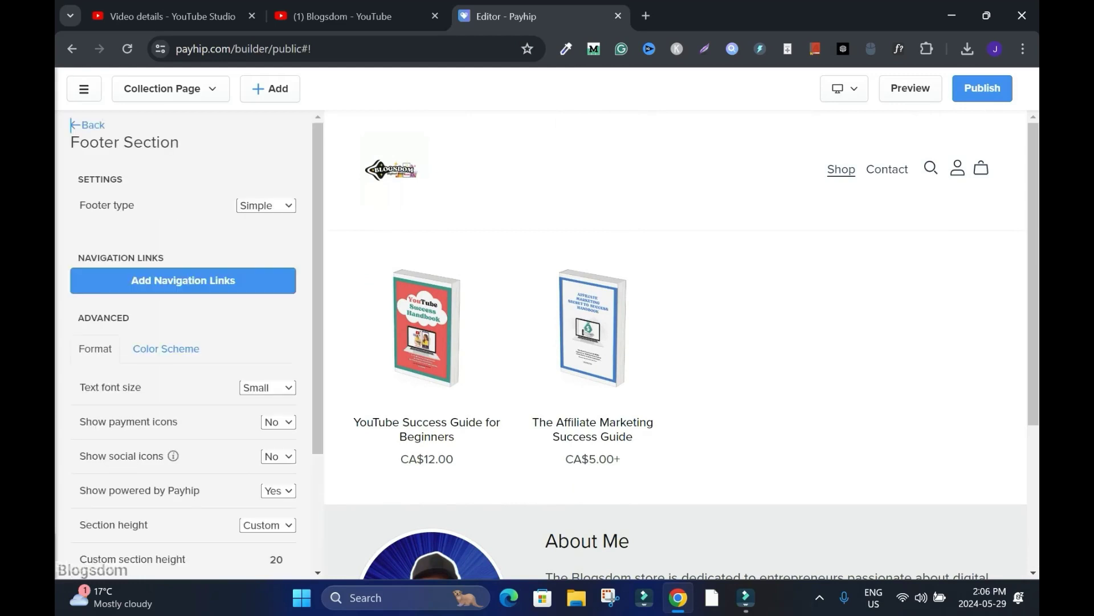
click(263, 205)
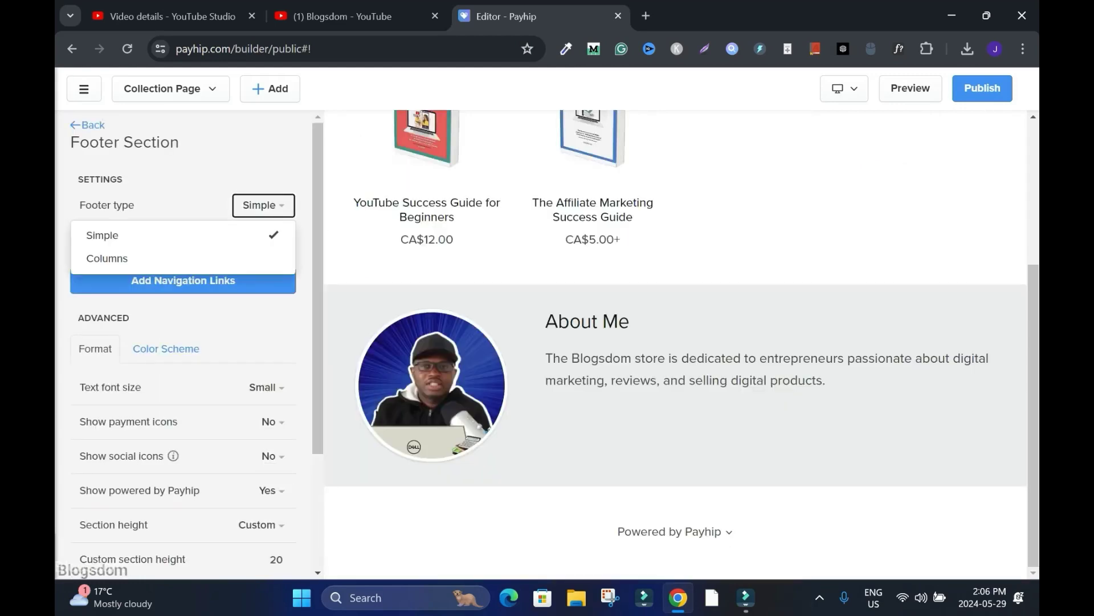
click(122, 178)
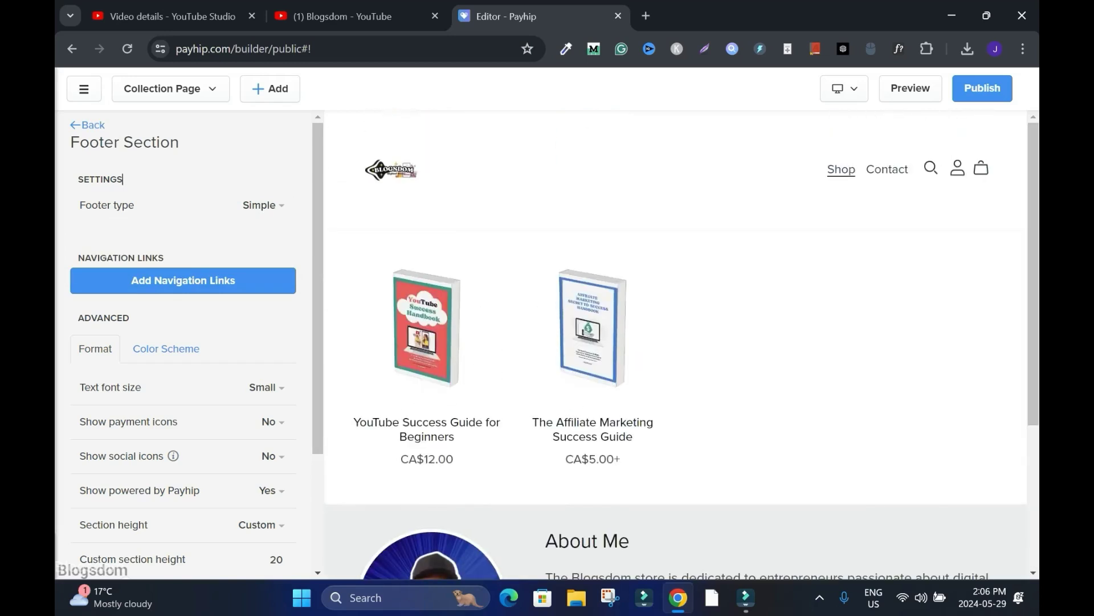
drag(1034, 274, 1033, 415)
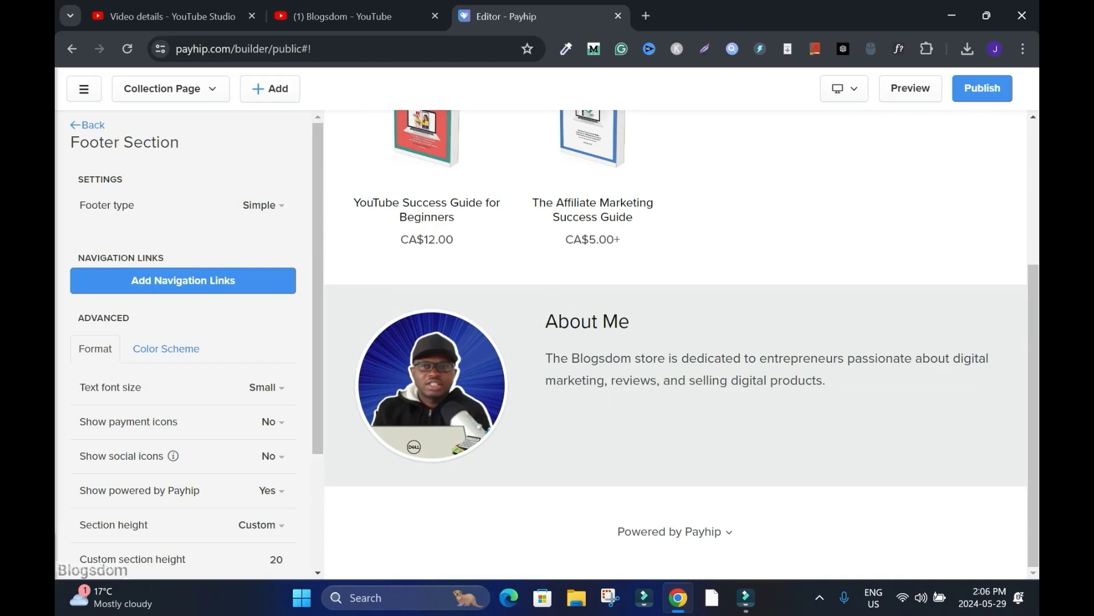
click(675, 532)
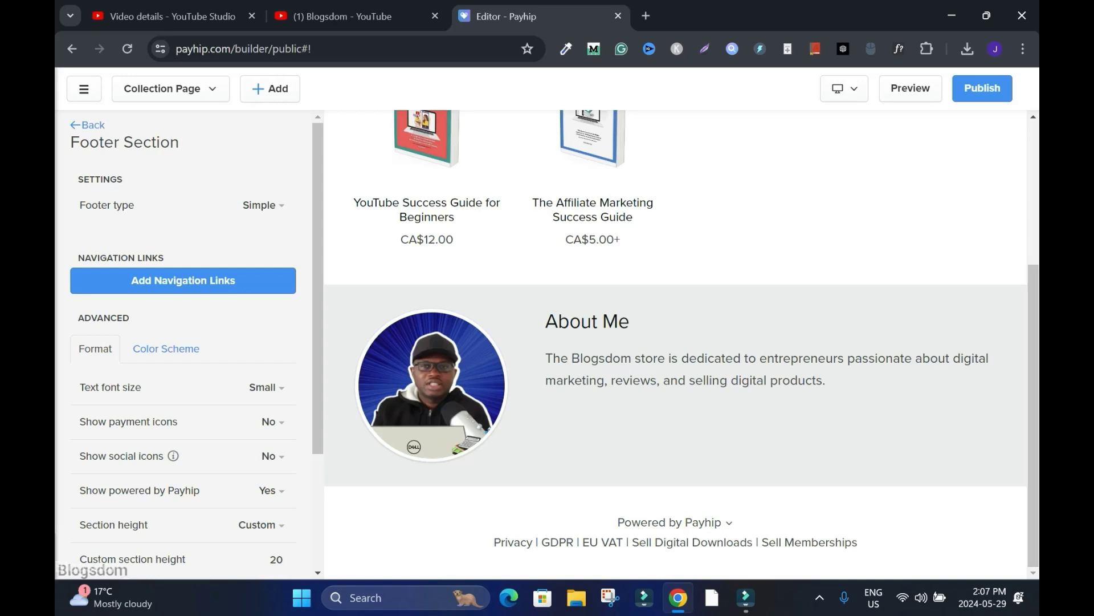
Review the All Products page preview from header to footer and collapse the Powered by Payhip links
drag(1033, 416, 1034, 274)
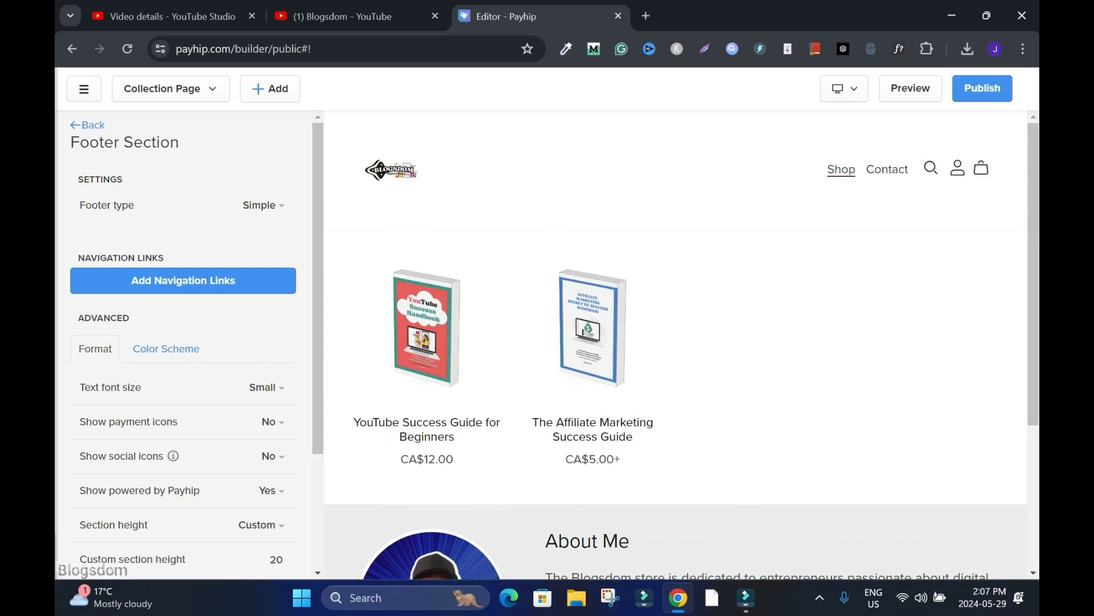
scroll(682, 342, down, 4)
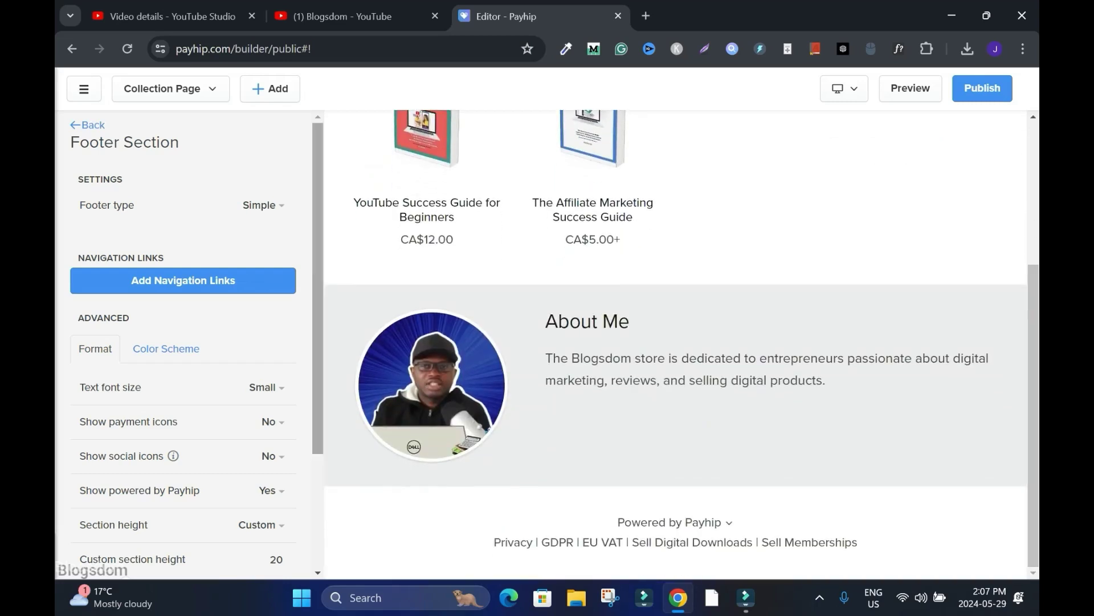
scroll(183, 342, down, 1)
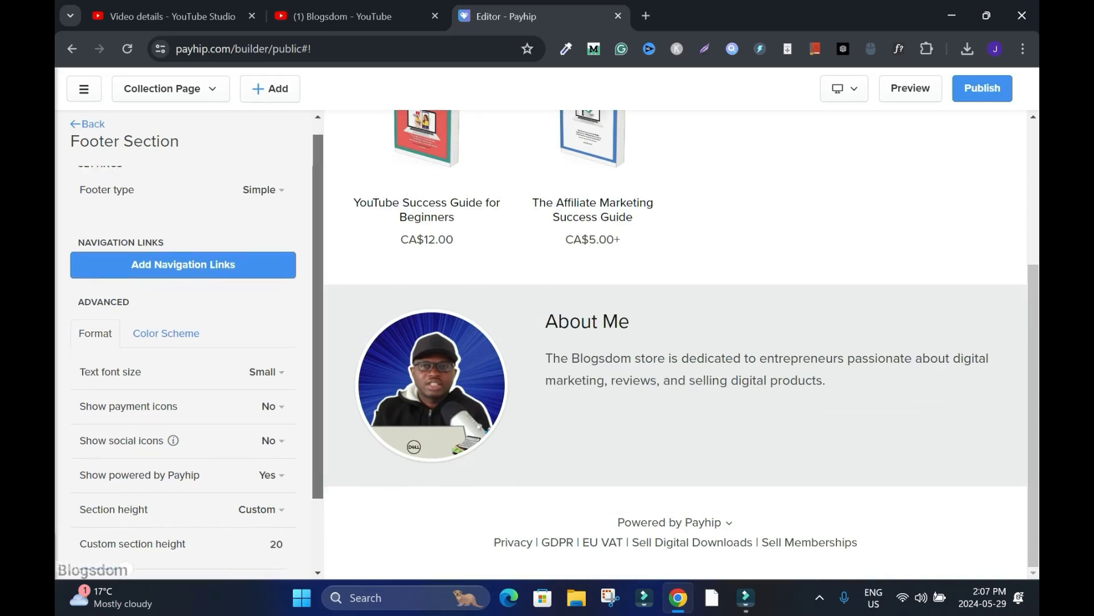
drag(318, 317, 318, 314)
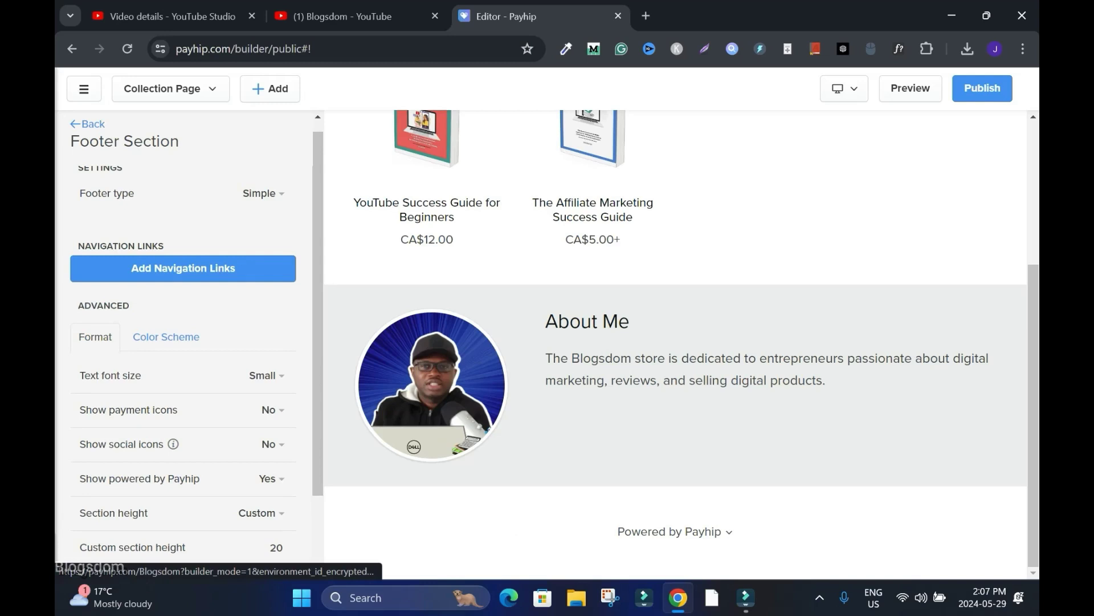
click(686, 532)
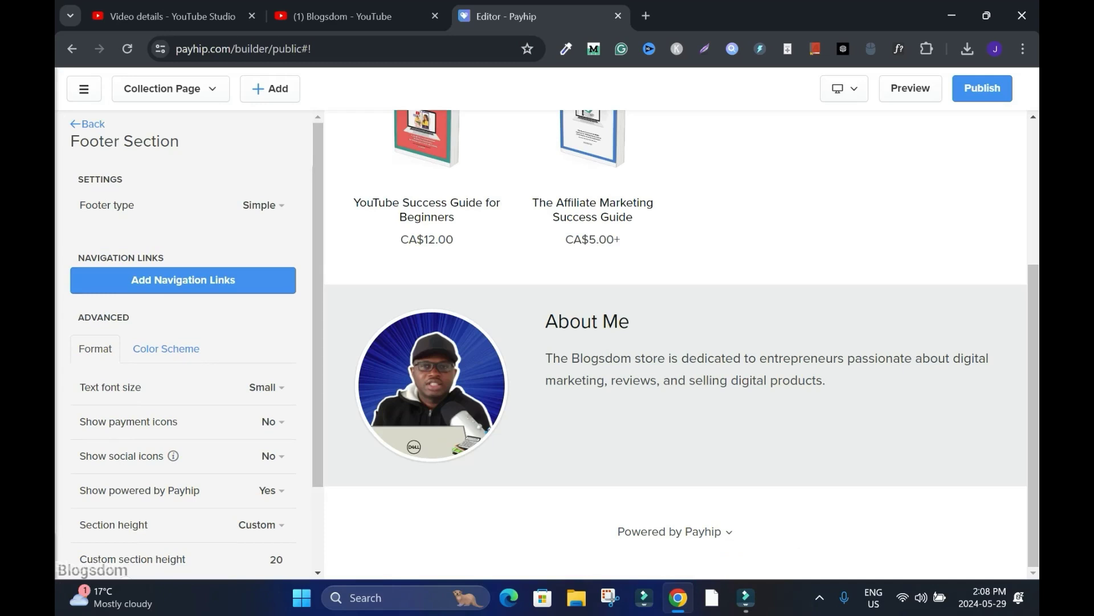
Examine the form for adding a footer navigation link, and close it without adding one
click(183, 279)
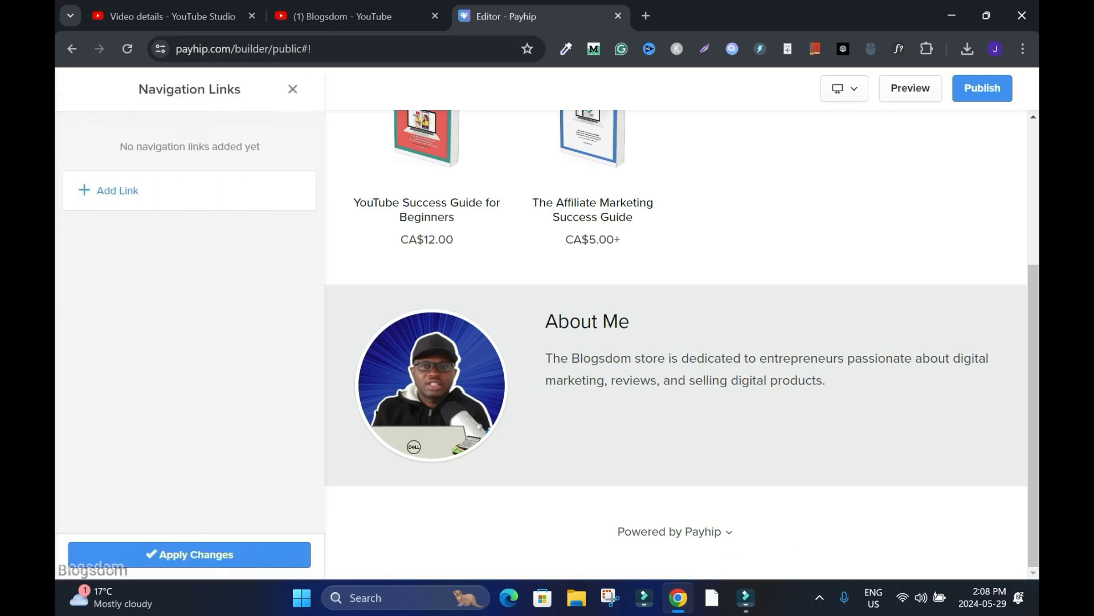
click(118, 191)
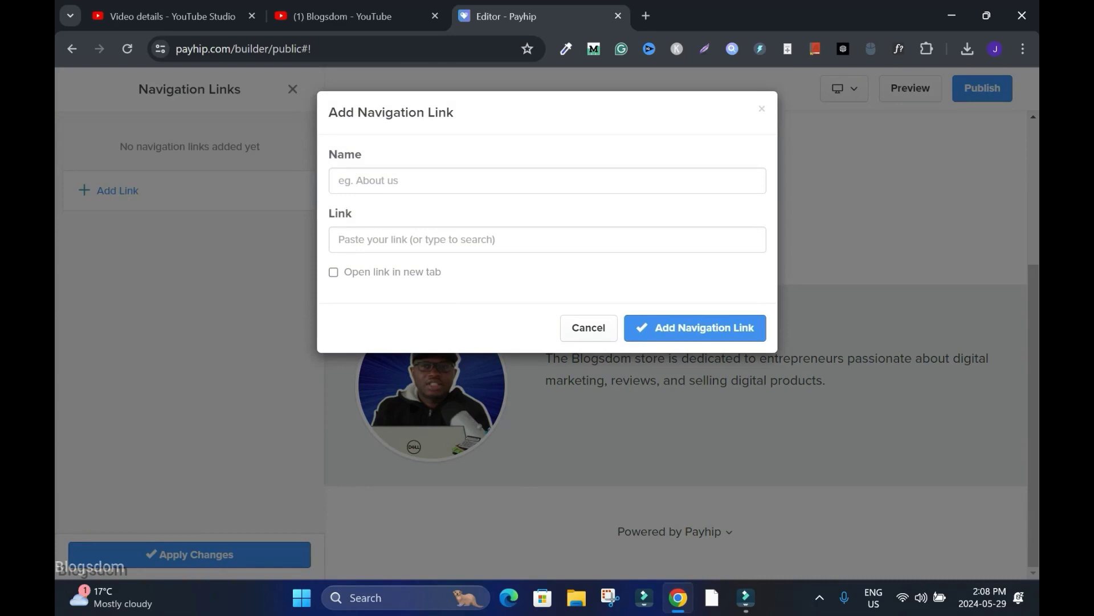
click(589, 328)
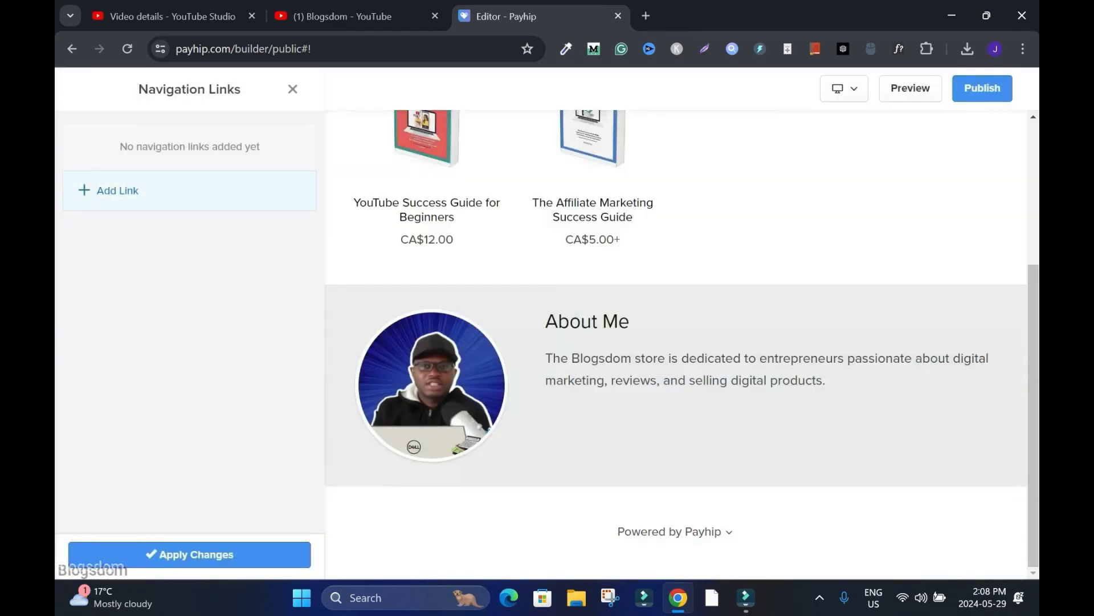
click(292, 89)
Check the footer's text font size options and set Show social icons to Yes
scroll(188, 342, down, 3)
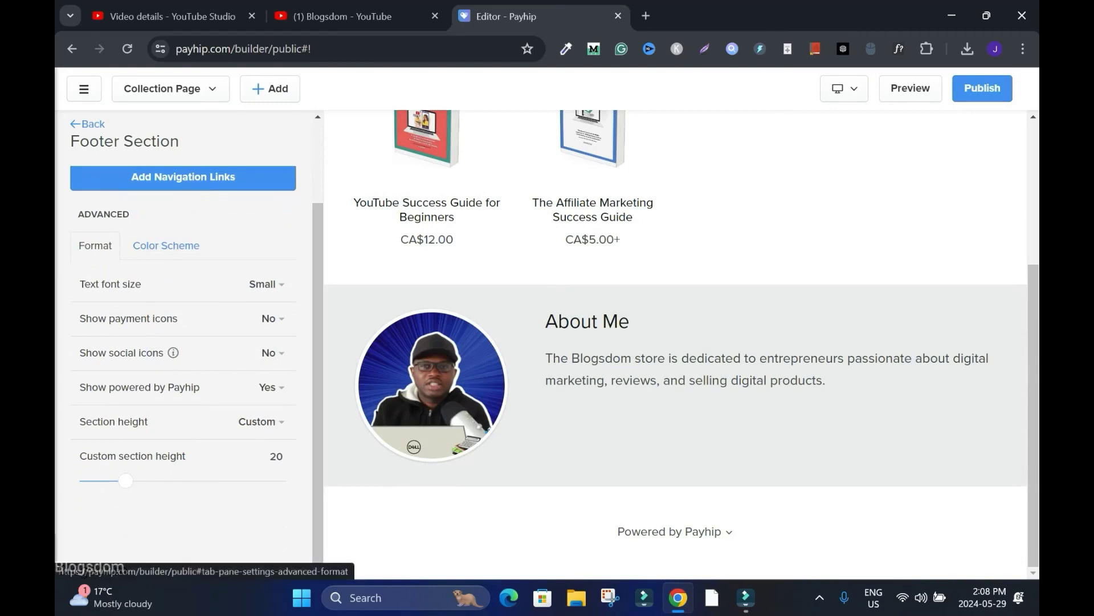
click(266, 284)
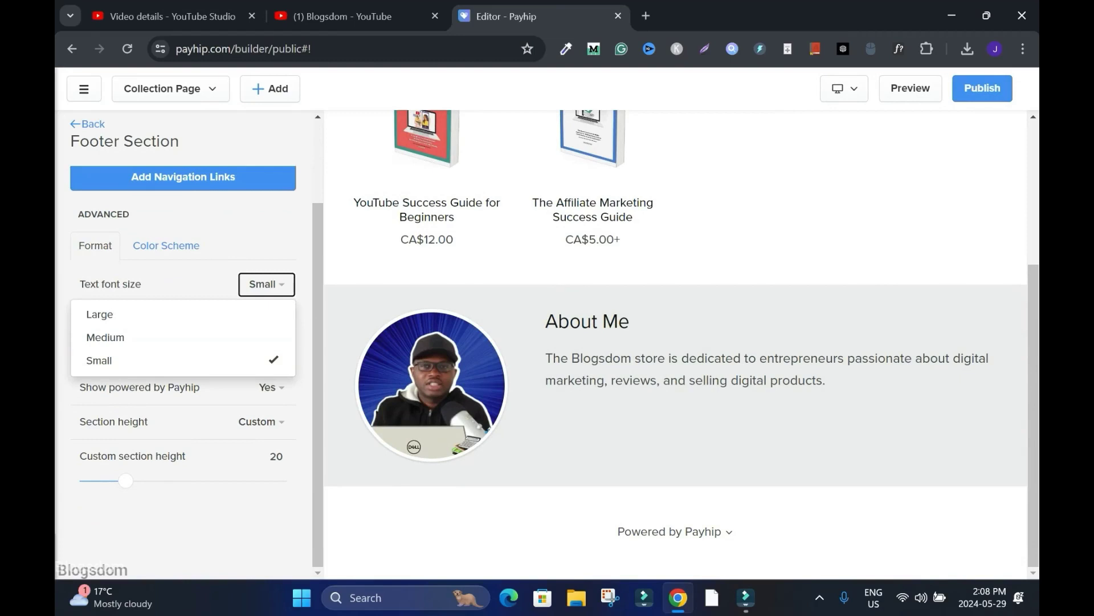
click(199, 245)
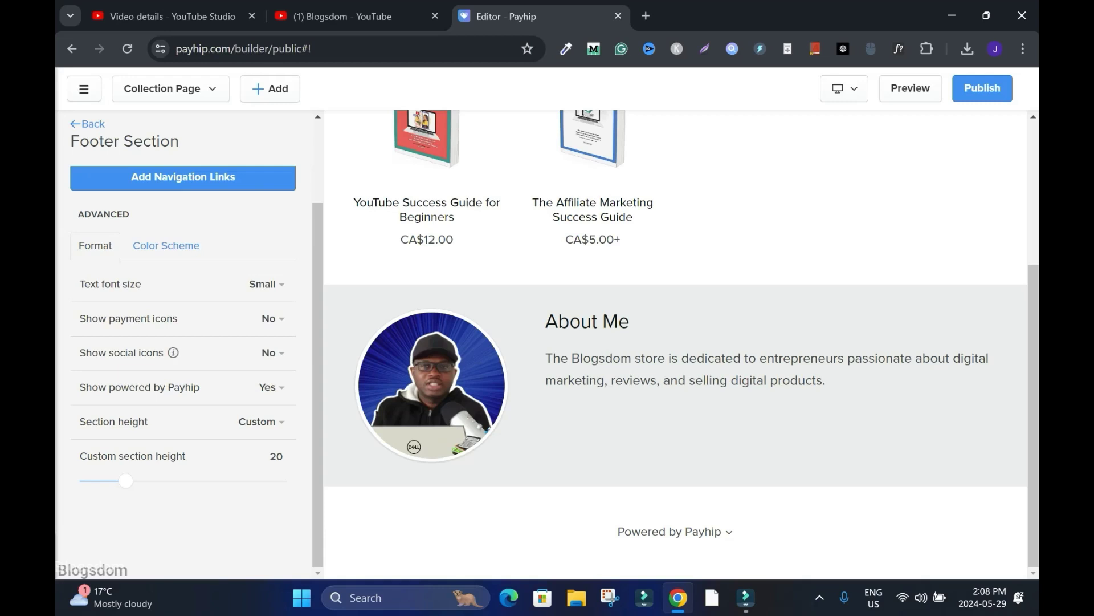
click(273, 352)
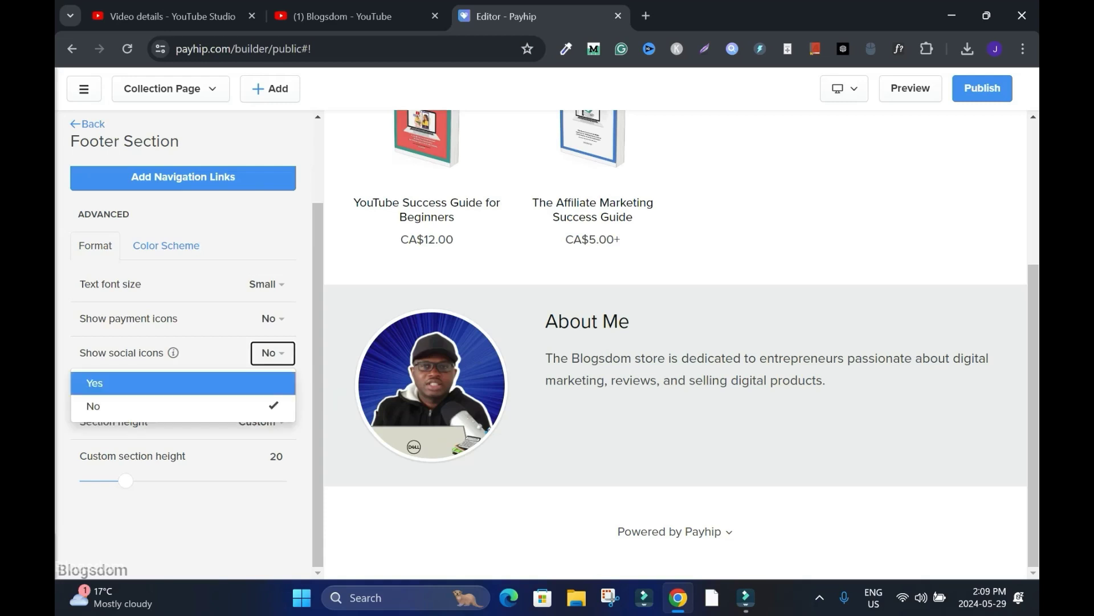
click(95, 383)
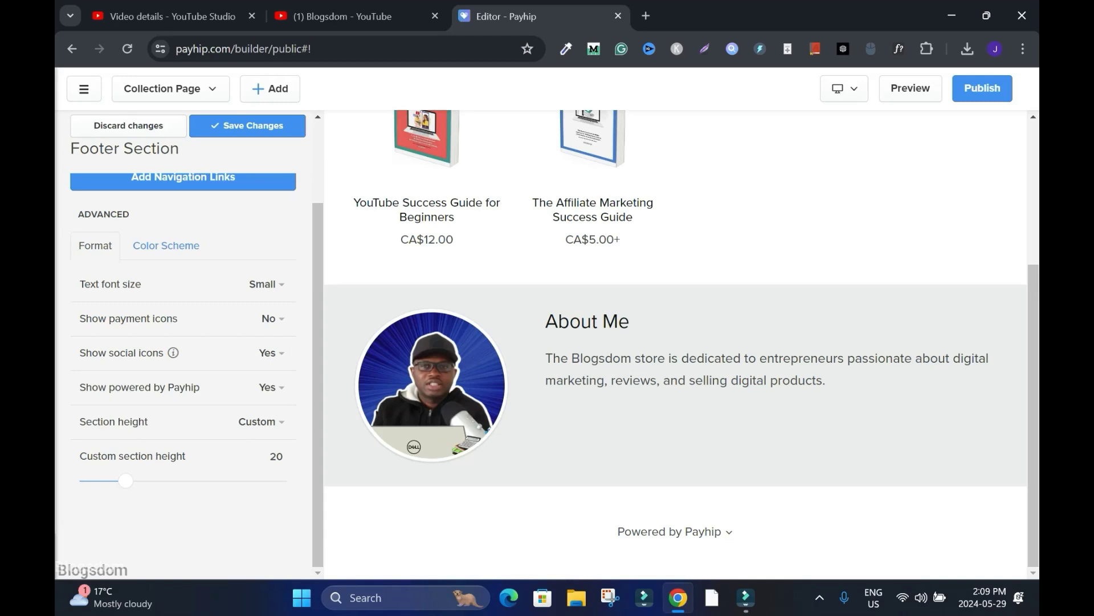
Try custom footer section heights of 51 and 14, return the height to 20, and save the footer changes
click(279, 424)
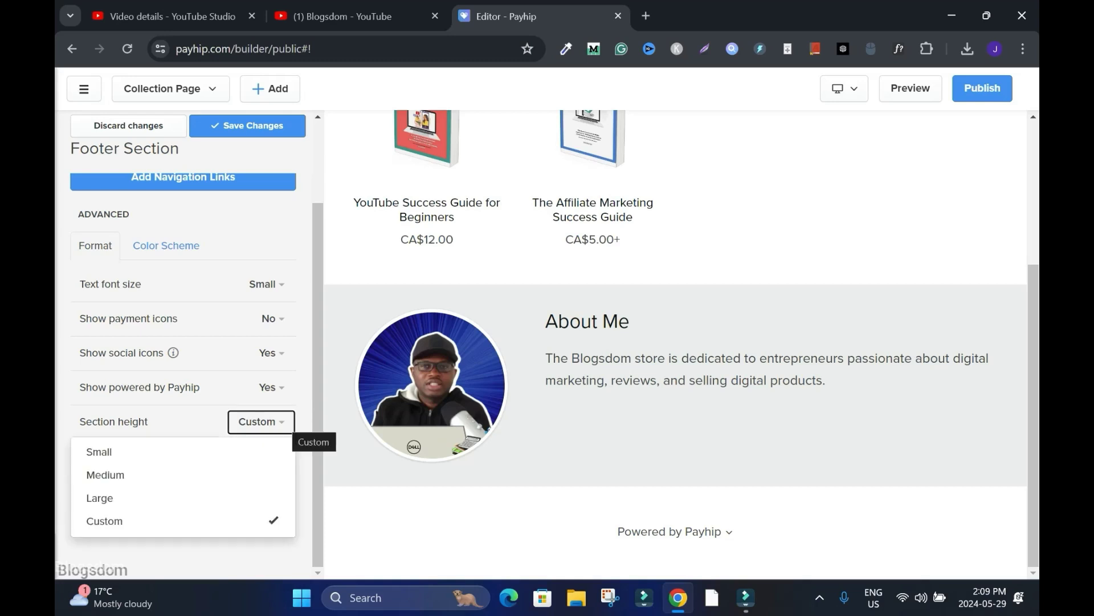
click(201, 387)
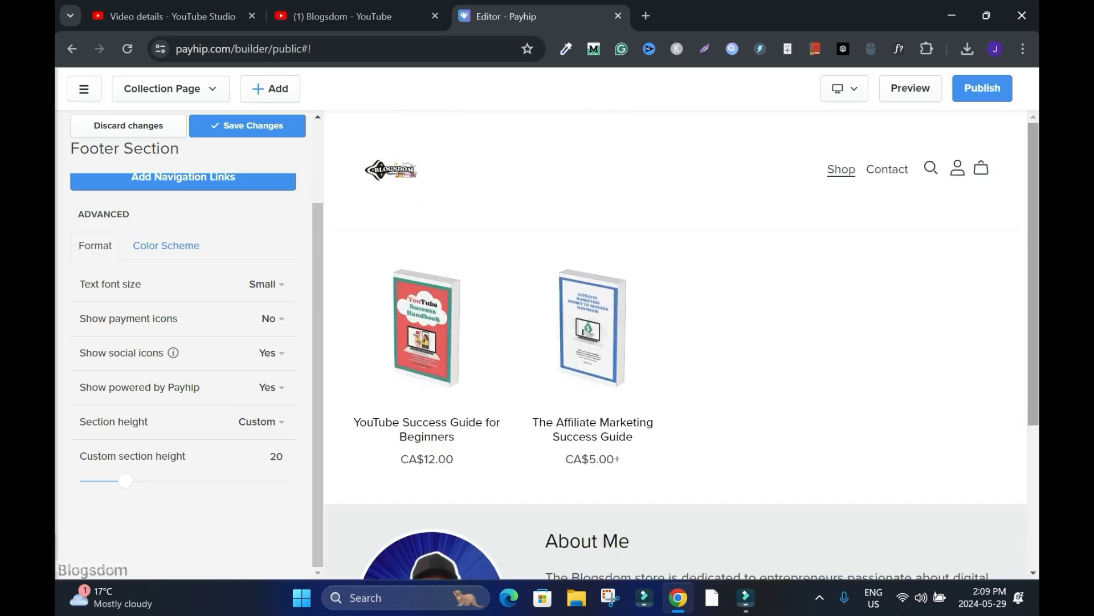
drag(125, 481, 184, 480)
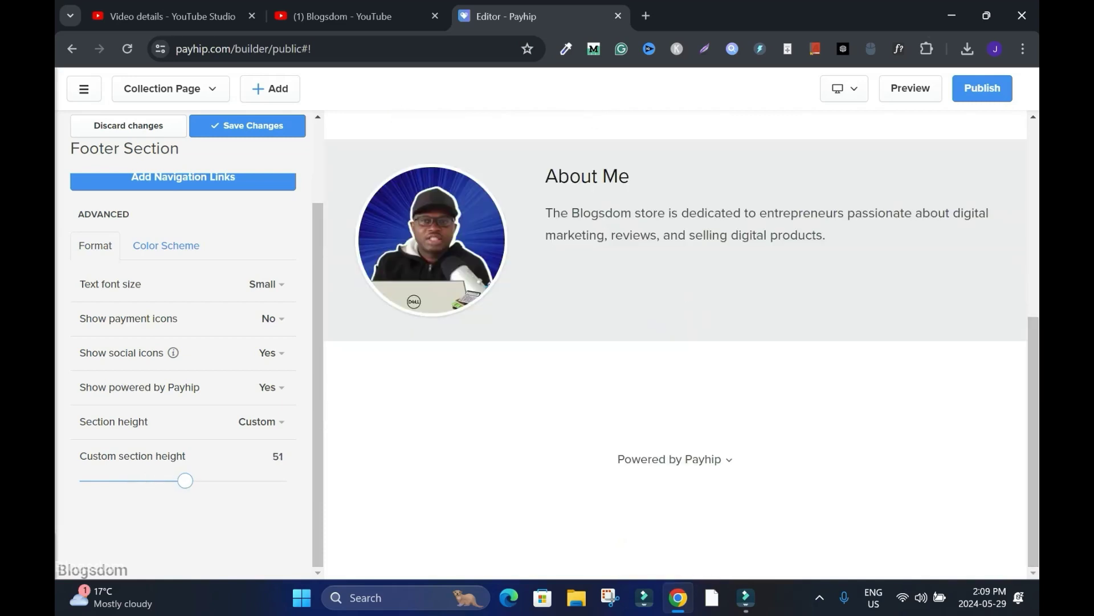
drag(184, 481, 114, 480)
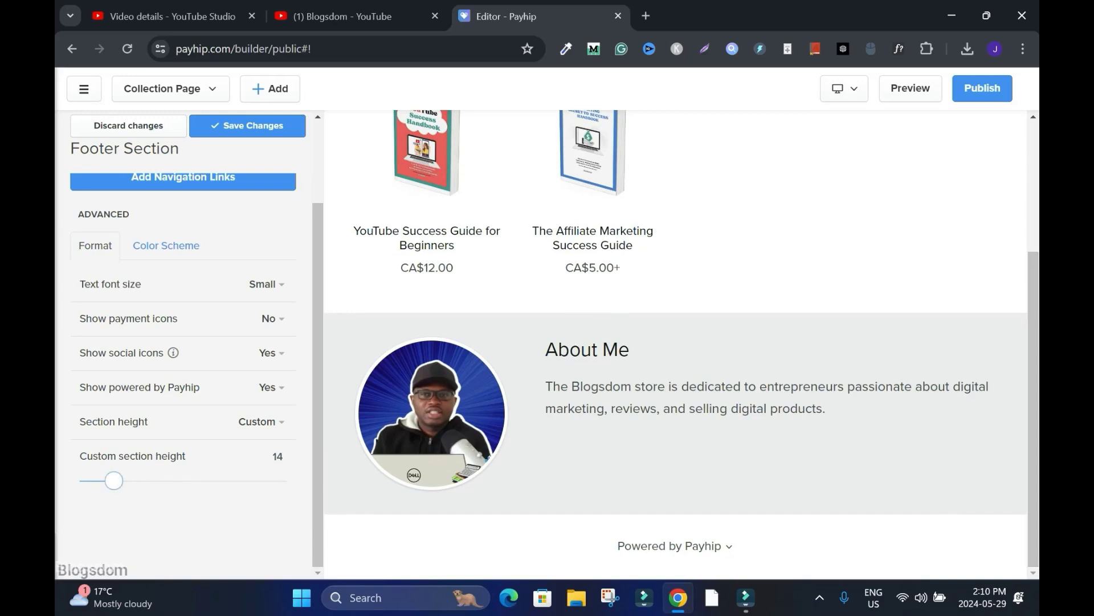
mouse_move(114, 480)
mouse_down()
mouse_move(143, 480)
mouse_move(125, 481)
mouse_up()
scroll(189, 365, up, 2)
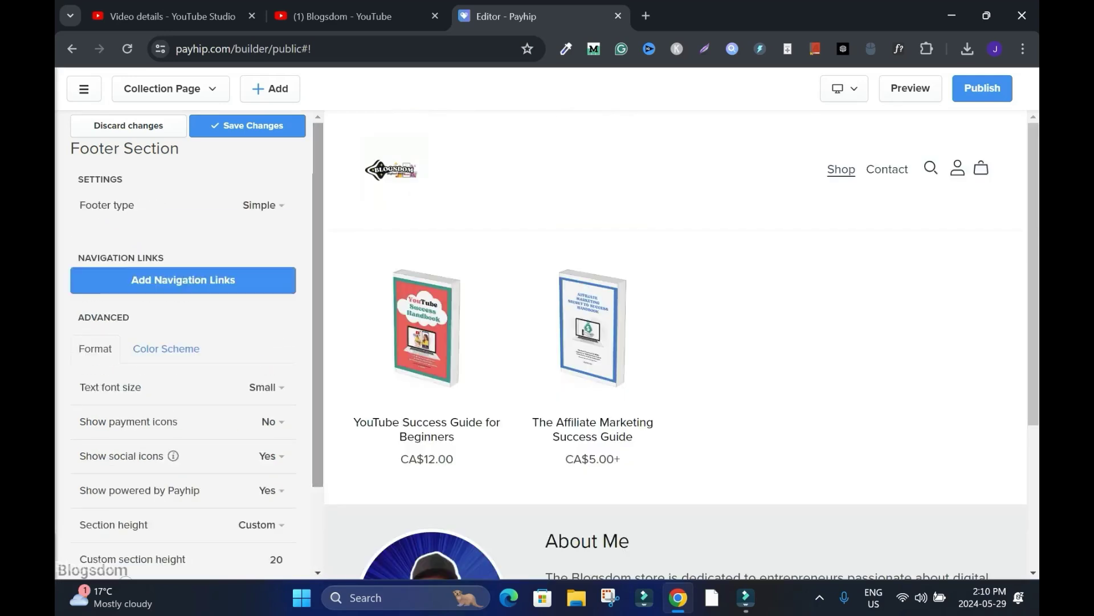
click(247, 126)
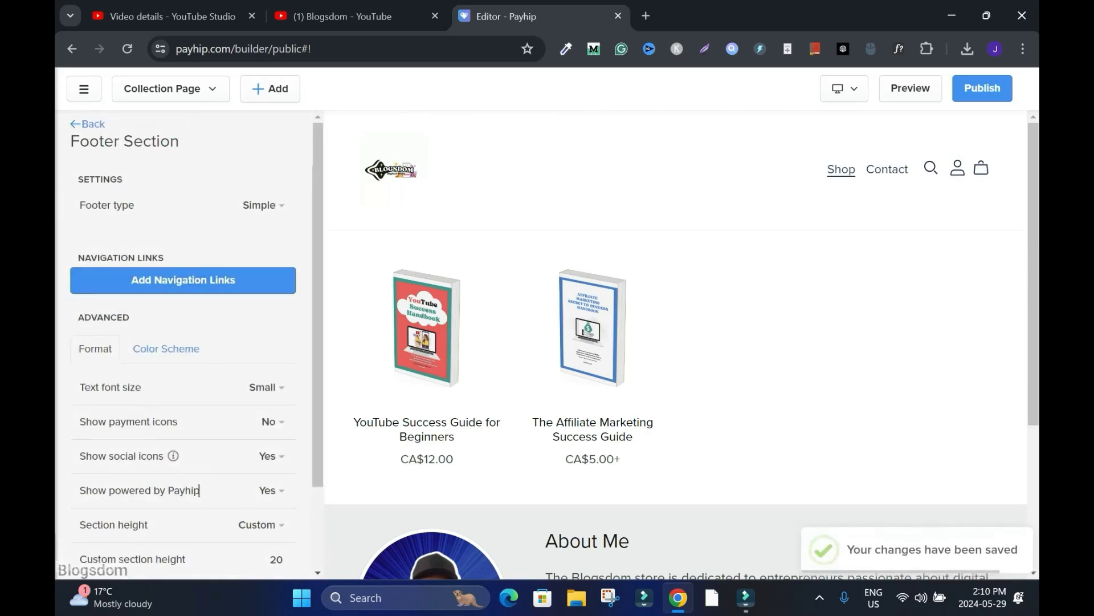
Apply the Dark color scheme to the footer and save the changes
click(166, 349)
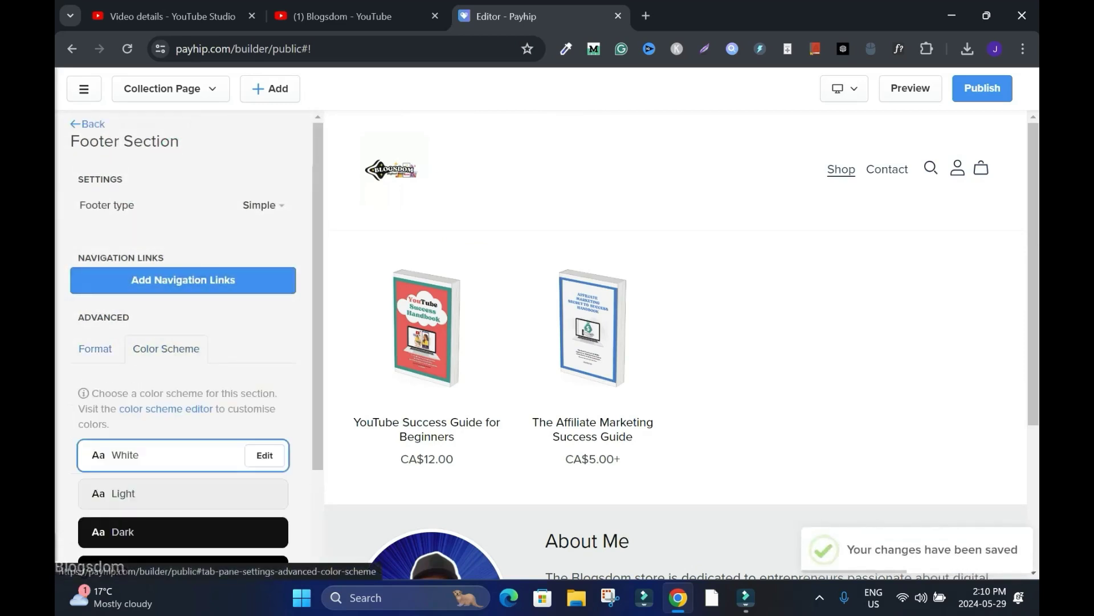
scroll(182, 399, down, 3)
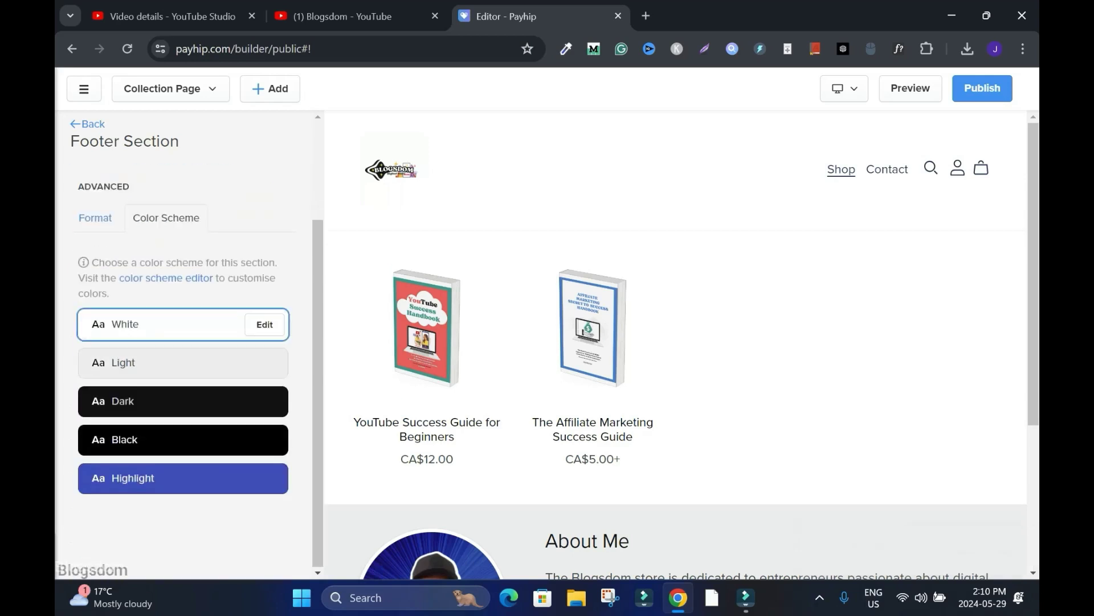
scroll(676, 345, down, 4)
click(133, 401)
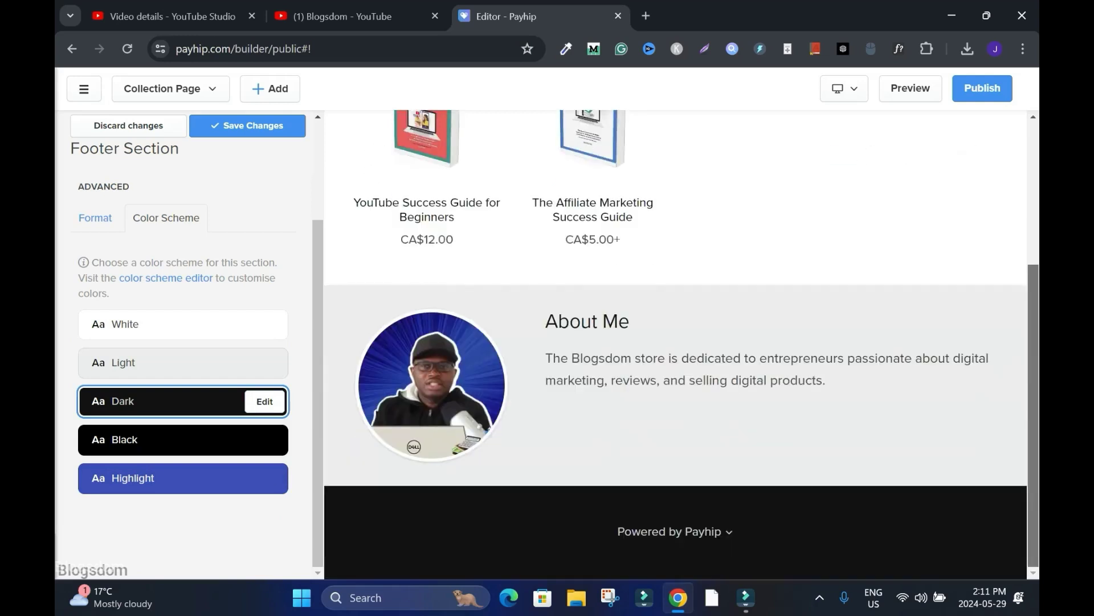
drag(1033, 353, 1033, 211)
click(247, 126)
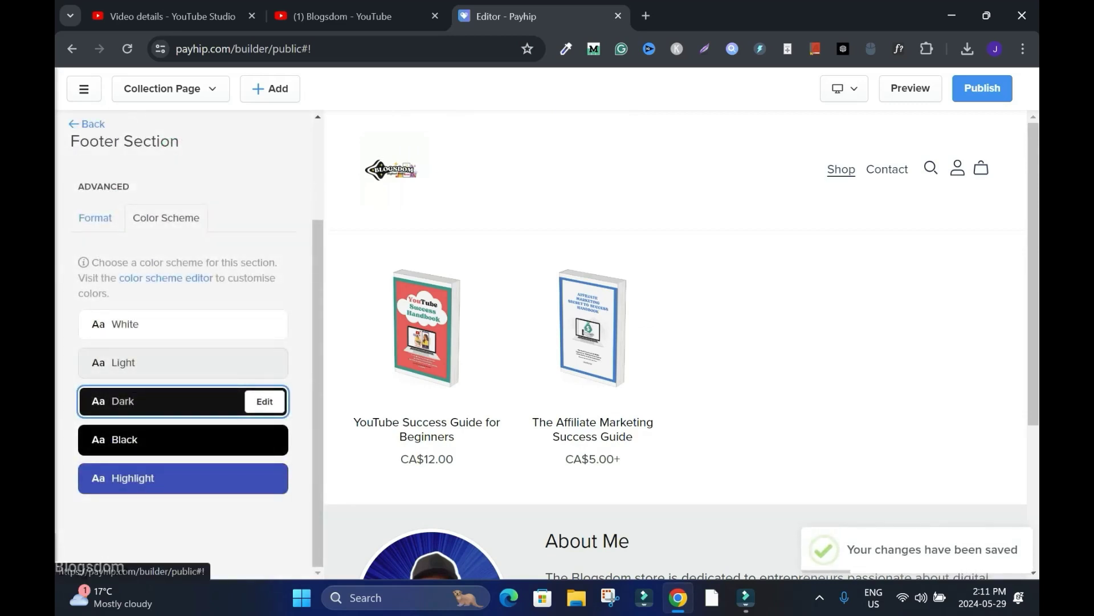
Return to the All Products section list, publish the store changes, and continue editing
click(86, 123)
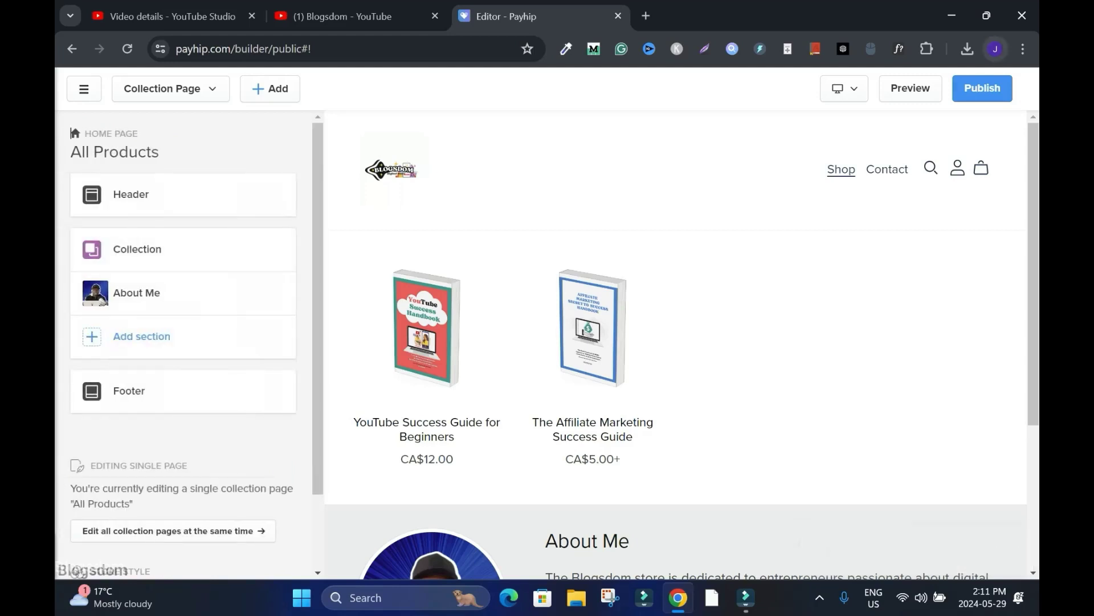
click(982, 88)
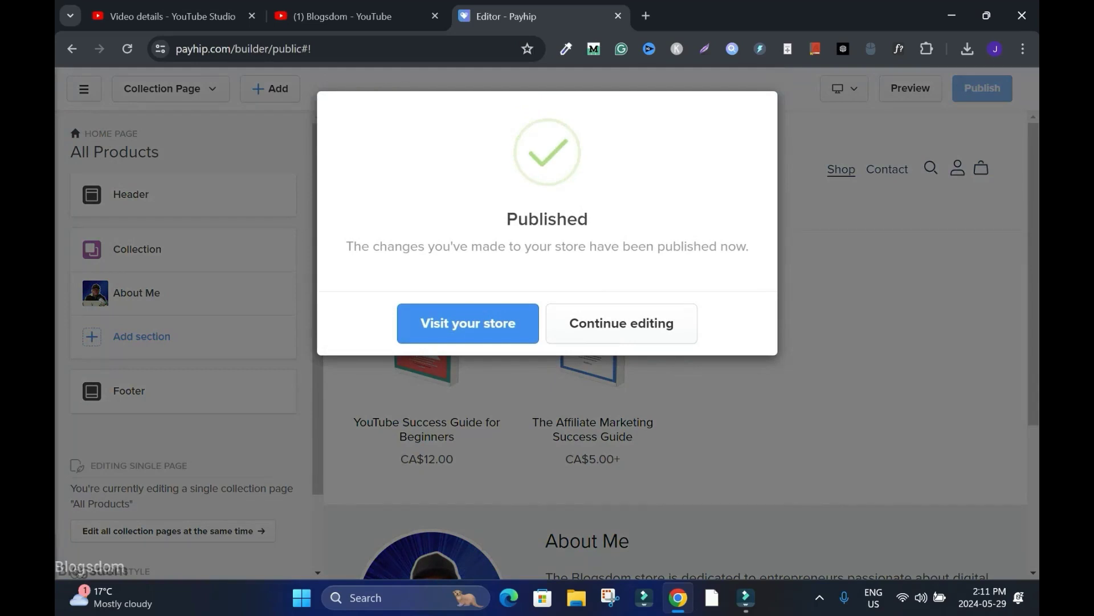
click(621, 323)
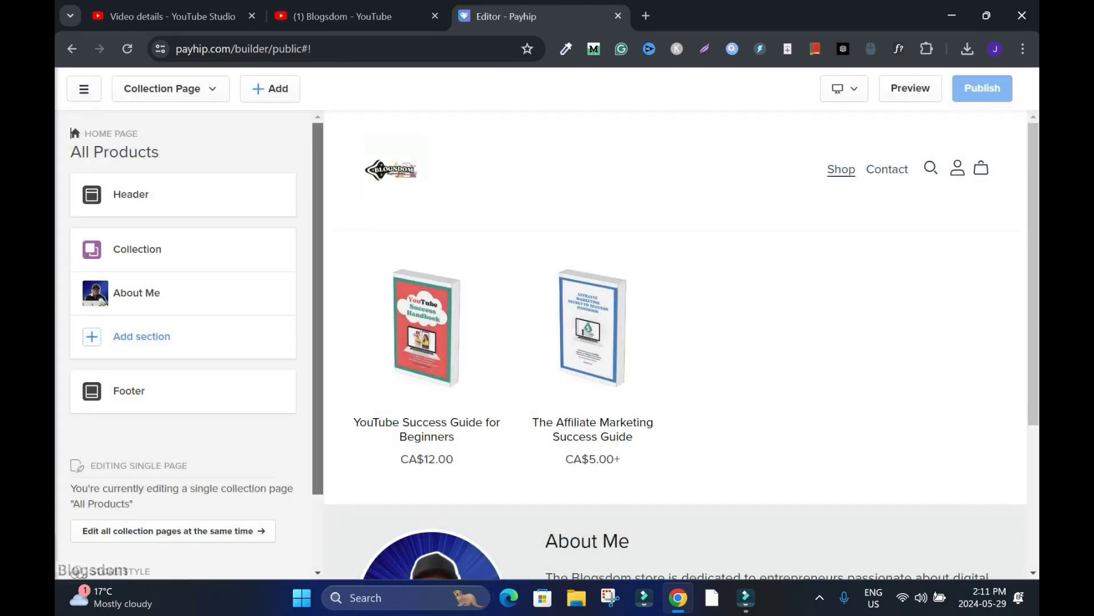
Look through the store's page list, the Store Style categories, and the Advanced style settings
scroll(182, 342, down, 2)
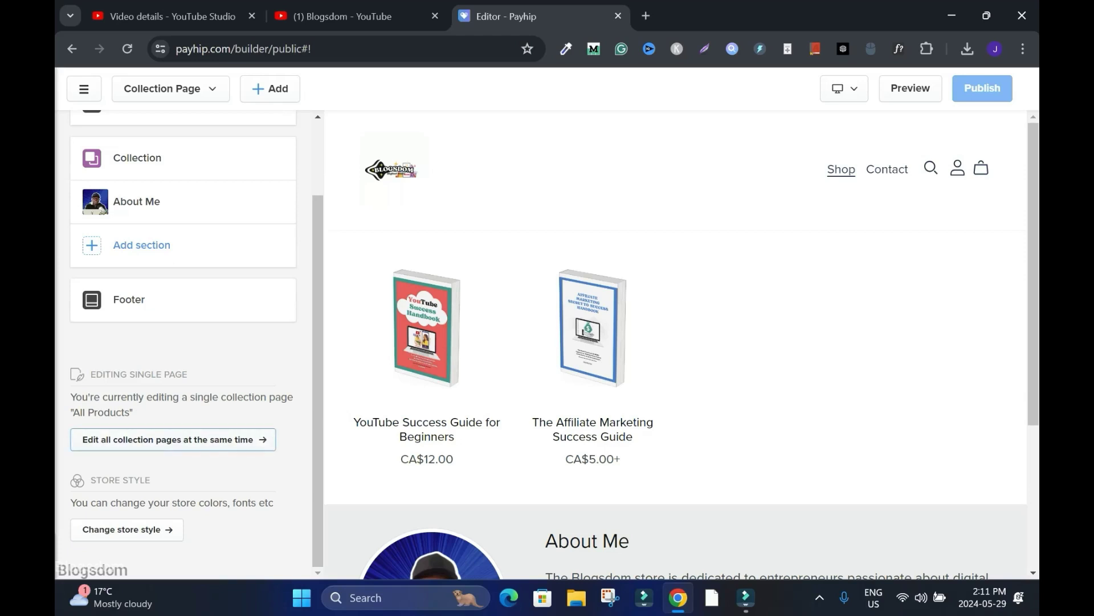
click(165, 89)
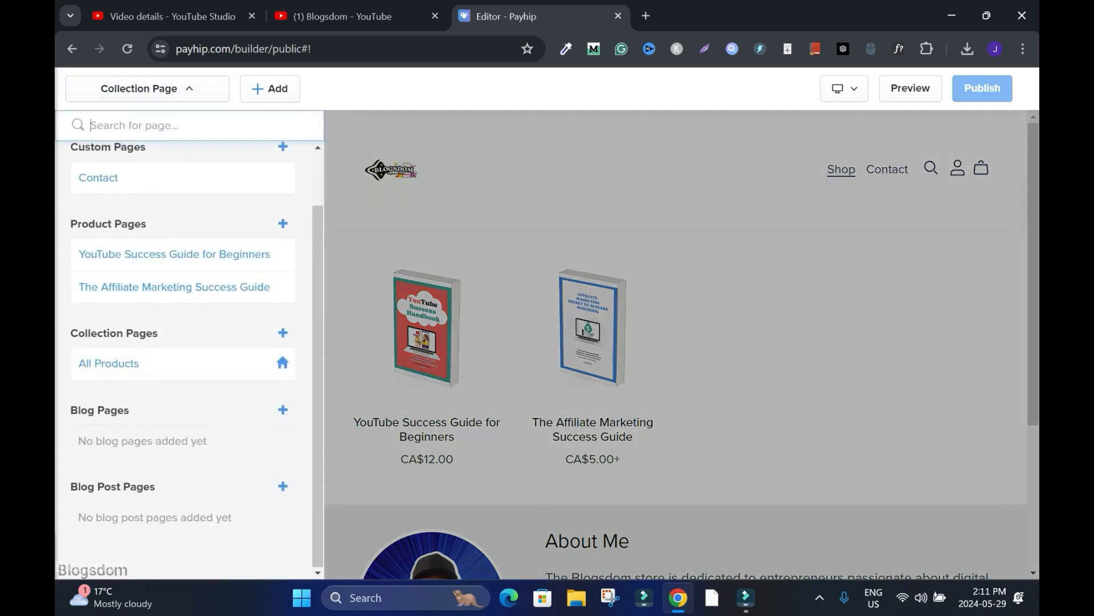
click(156, 89)
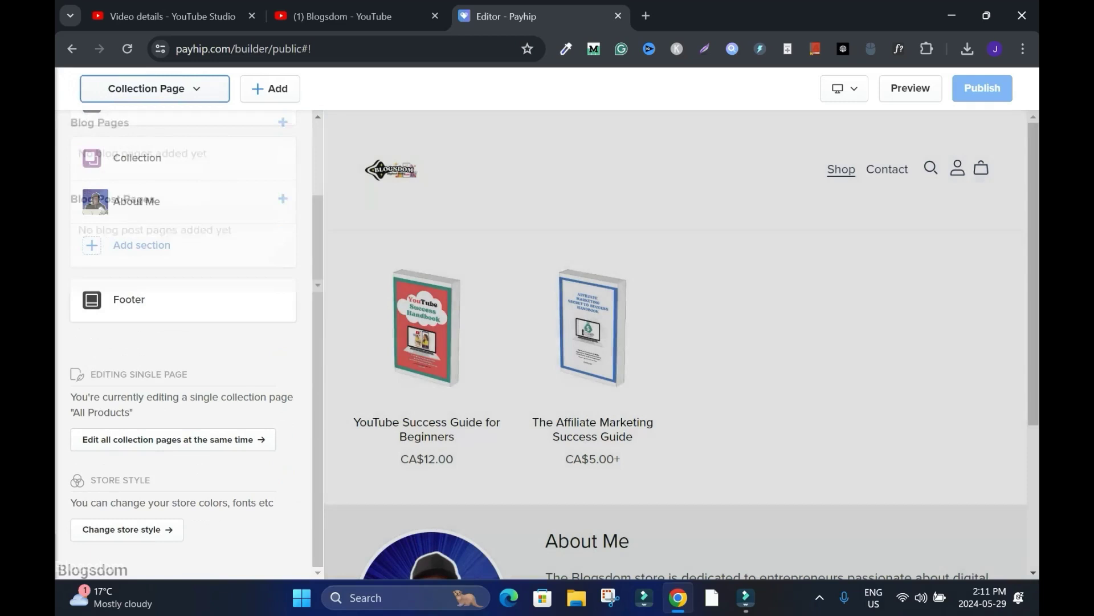
click(127, 530)
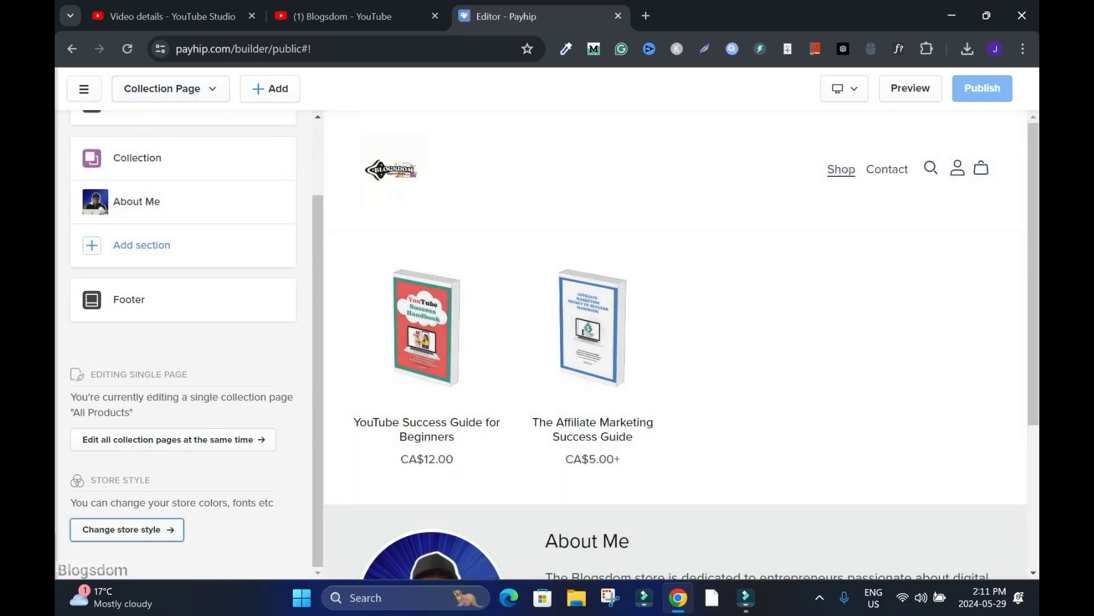
click(127, 529)
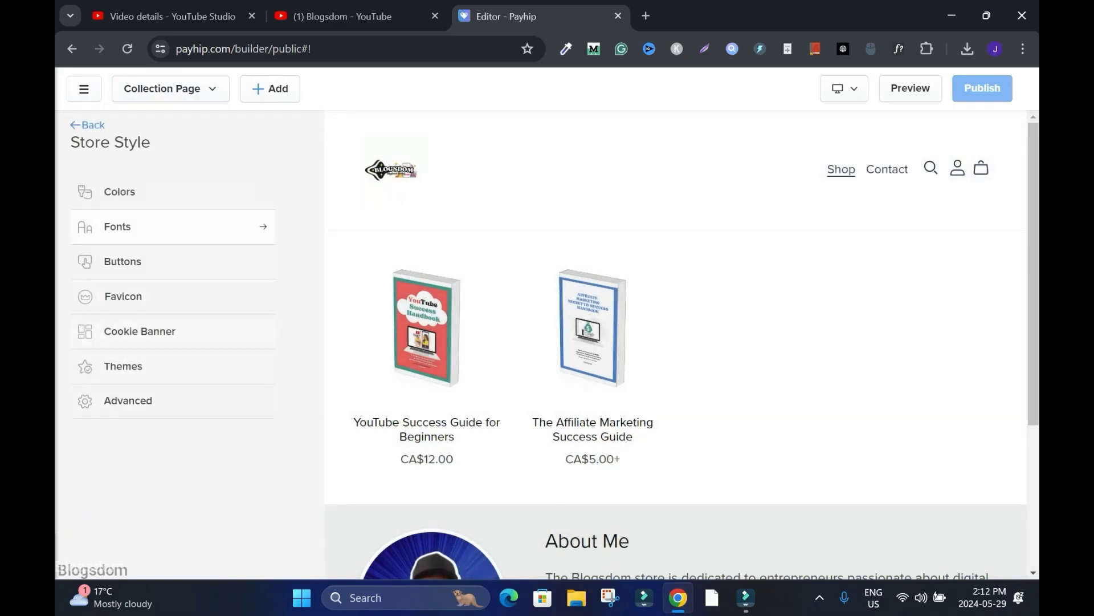
click(171, 400)
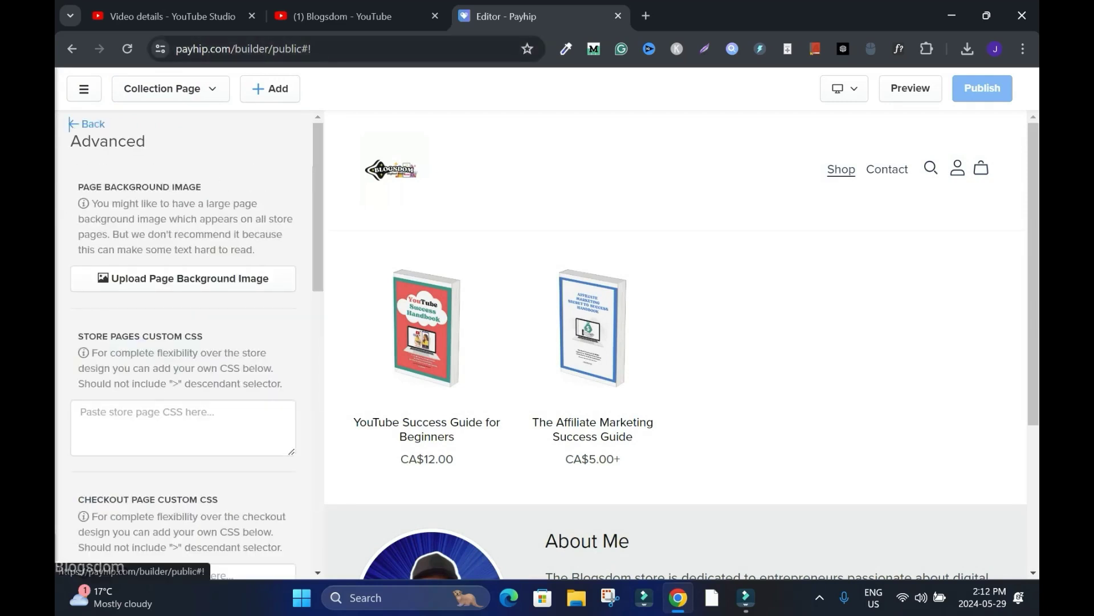
click(71, 124)
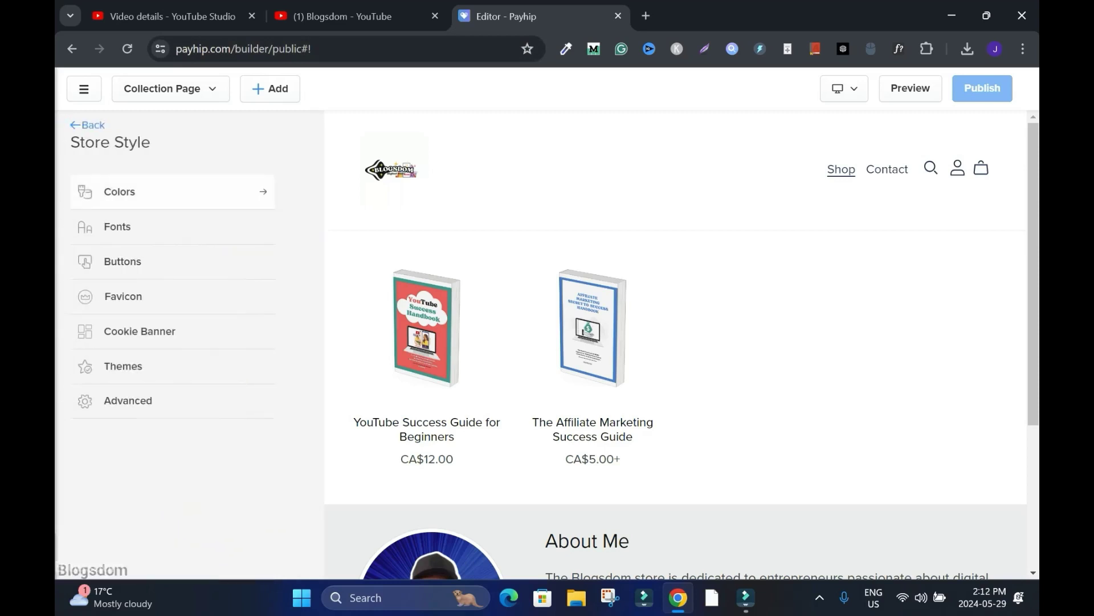
Apply the White color scheme to the footer section, publish the store changes, and continue editing
click(70, 124)
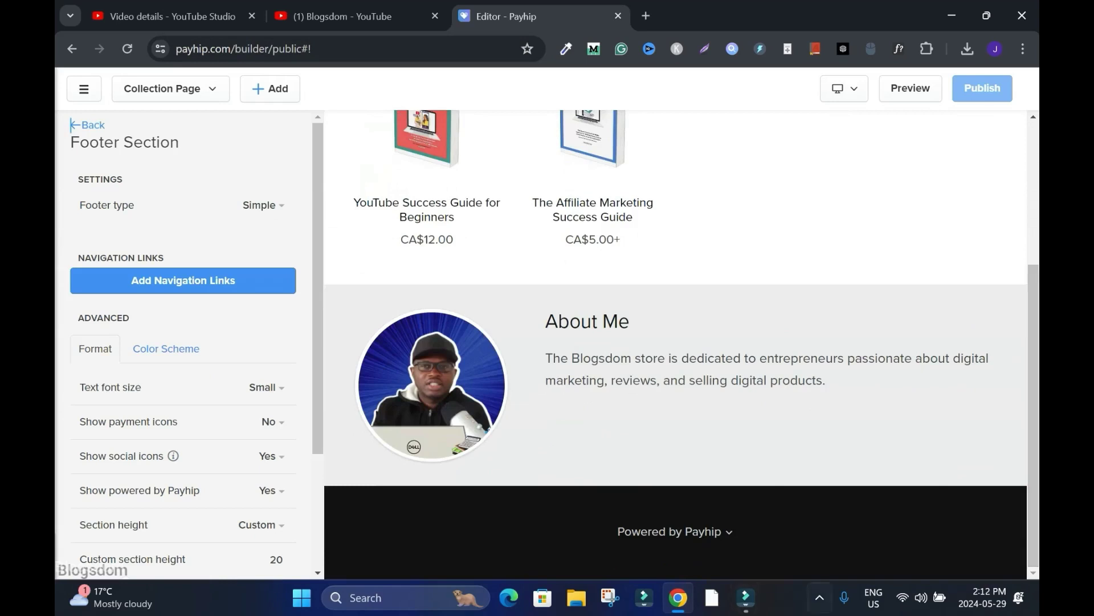
click(166, 349)
scroll(183, 342, down, 2)
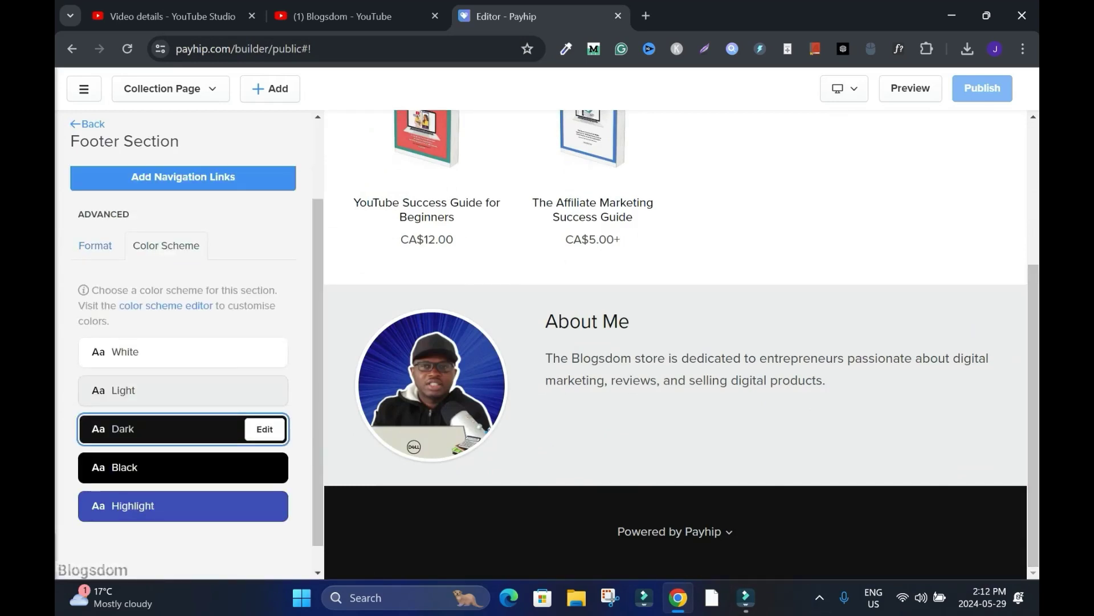
click(138, 352)
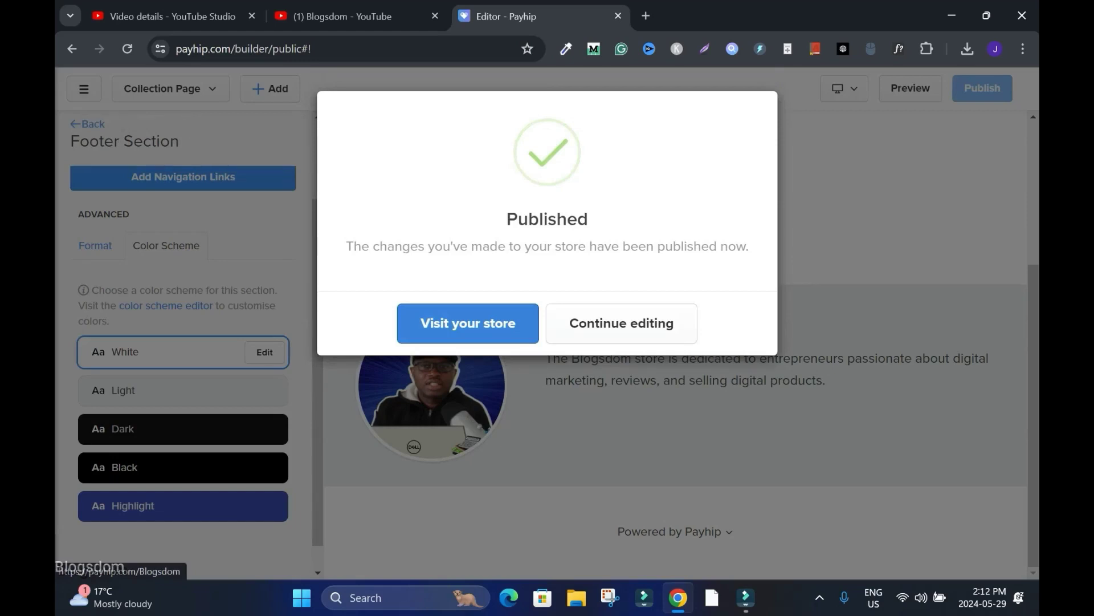
click(621, 323)
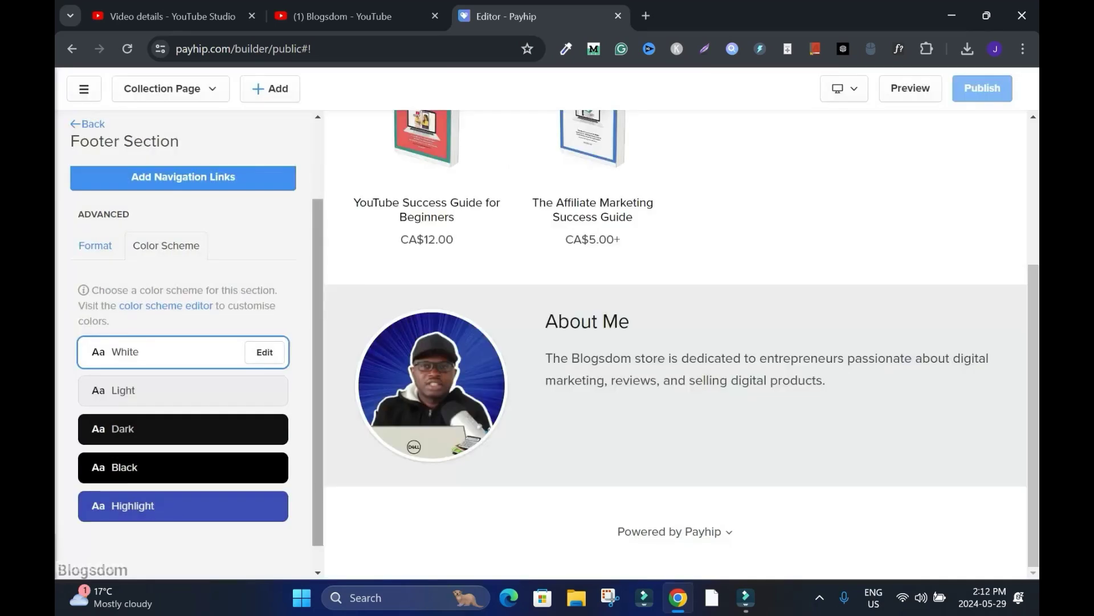
scroll(138, 454, up, 2)
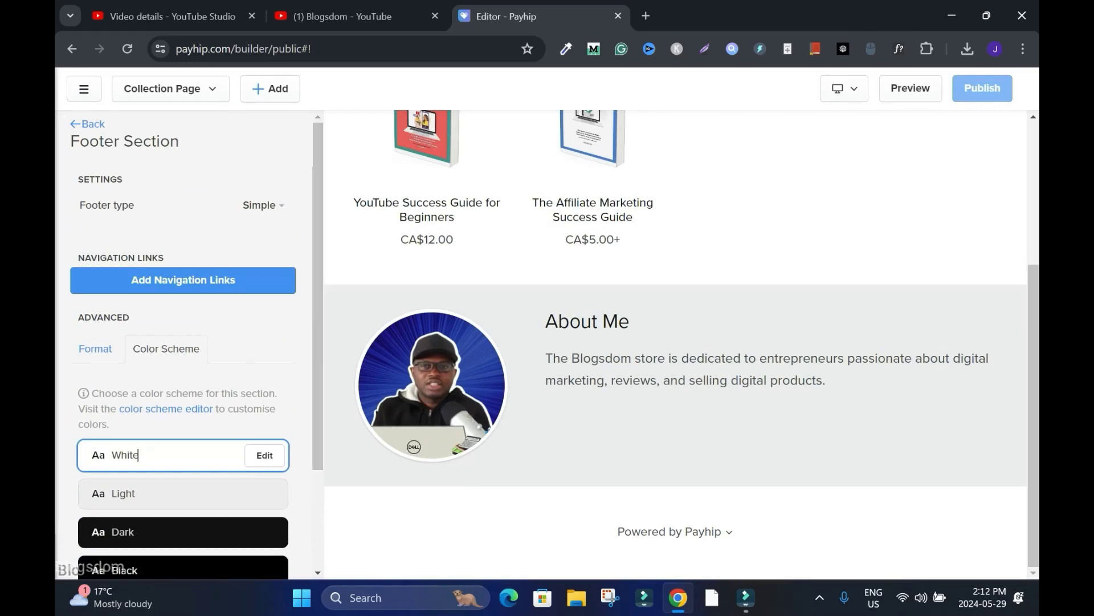
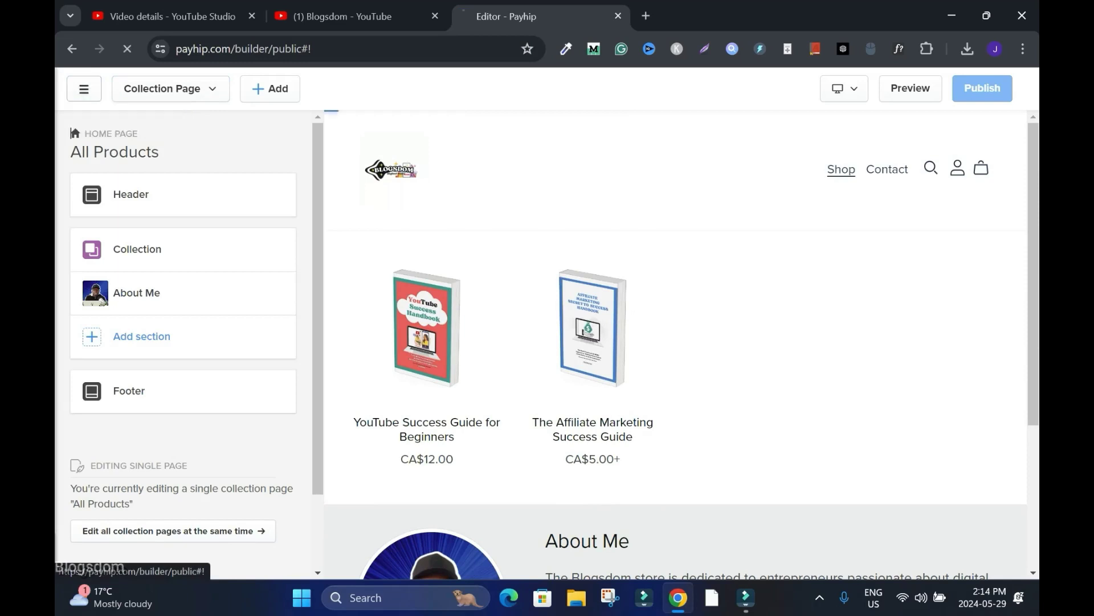
Look through the Payhip dashboard, including the products, recent transactions, blog posts, sales and store progress
scroll(547, 319, down, 2)
scroll(548, 320, down, 5)
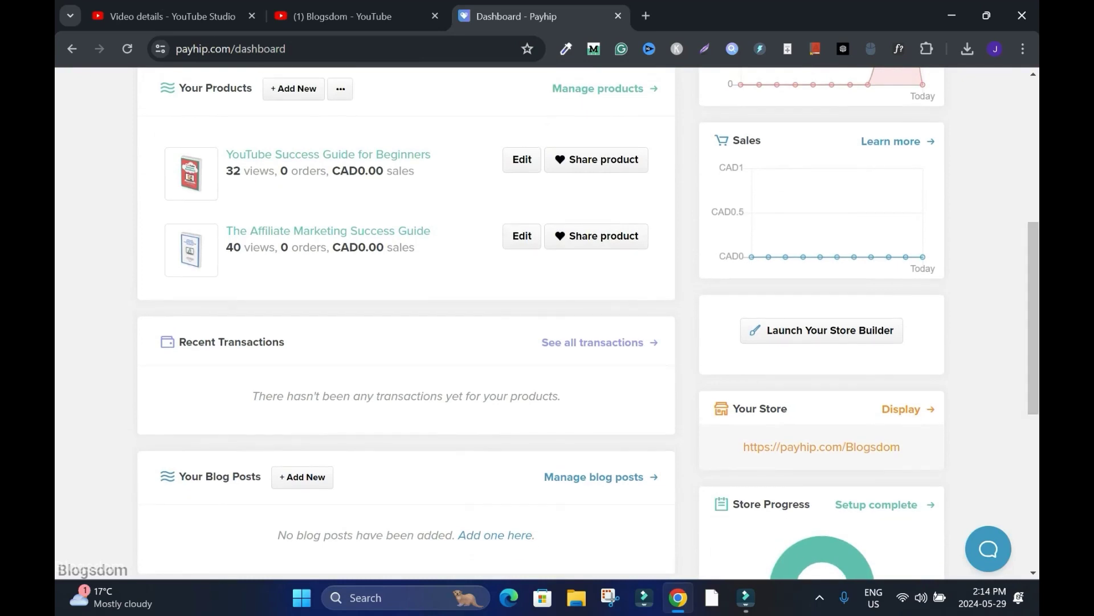
drag(1034, 318, 1034, 202)
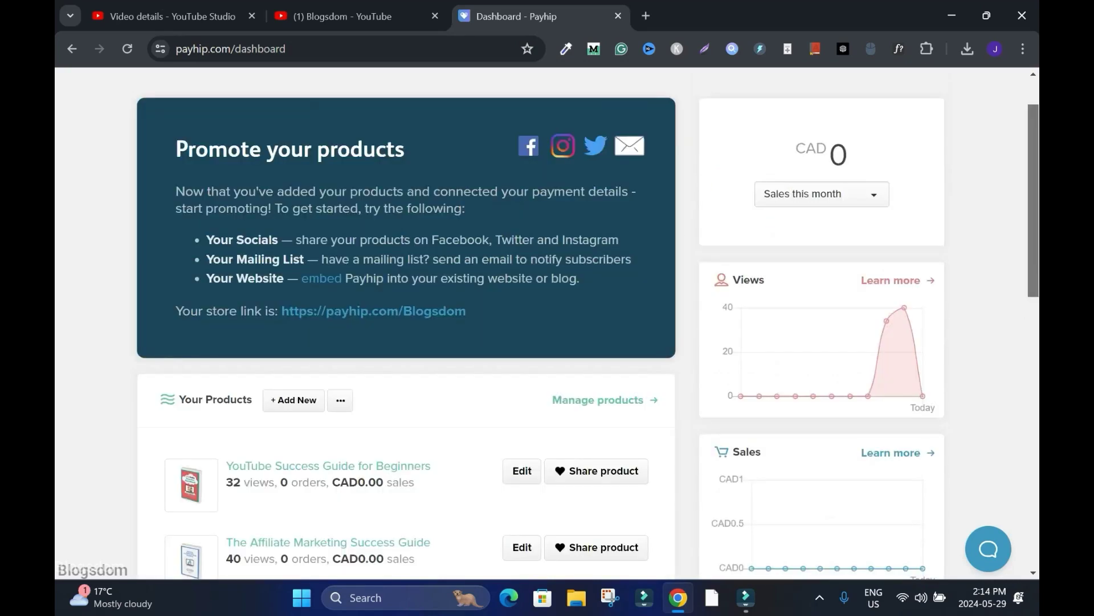
scroll(342, 189, up, 1)
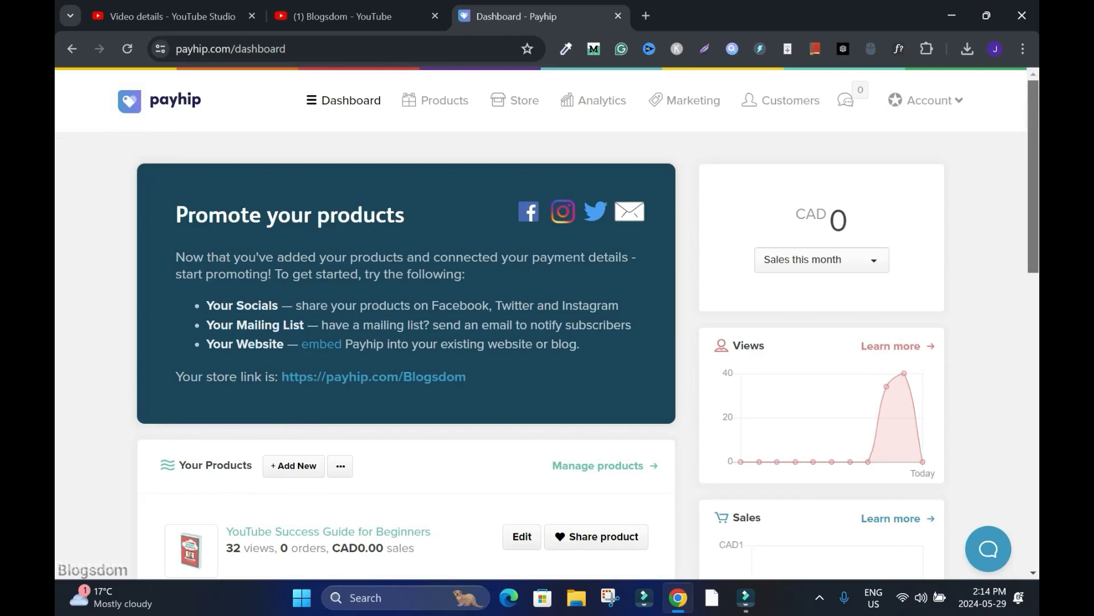
scroll(342, 188, down, 5)
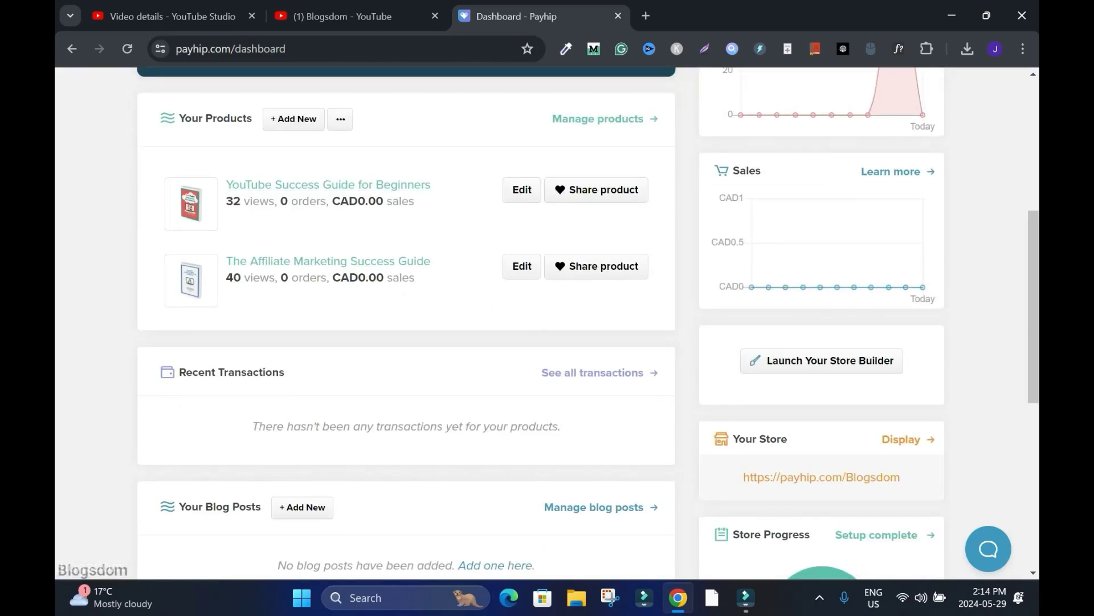
scroll(547, 323, down, 4)
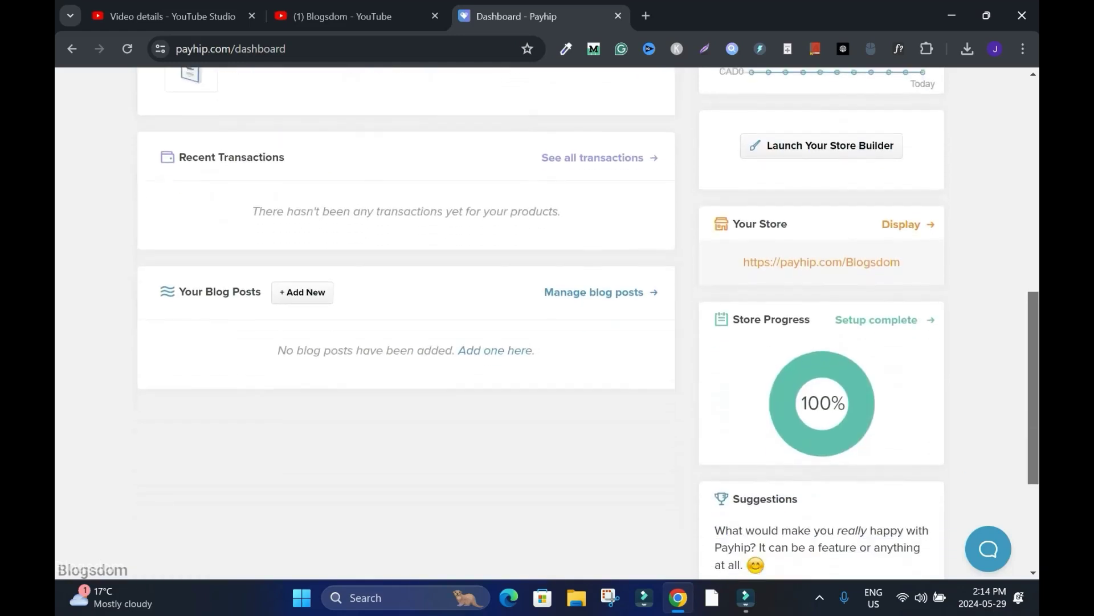
scroll(406, 319, up, 10)
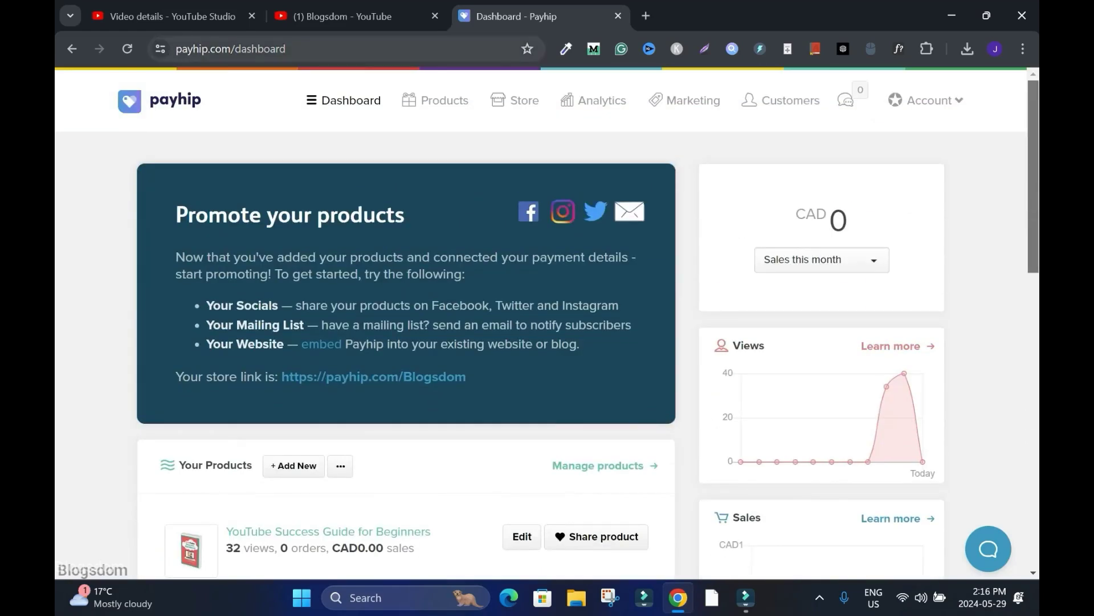
double_click(331, 48)
drag(331, 49, 174, 49)
key(ctrl+c)
key(ctrl+t)
key(ctrl+v)
double_click(279, 48)
text(Blogsdom)
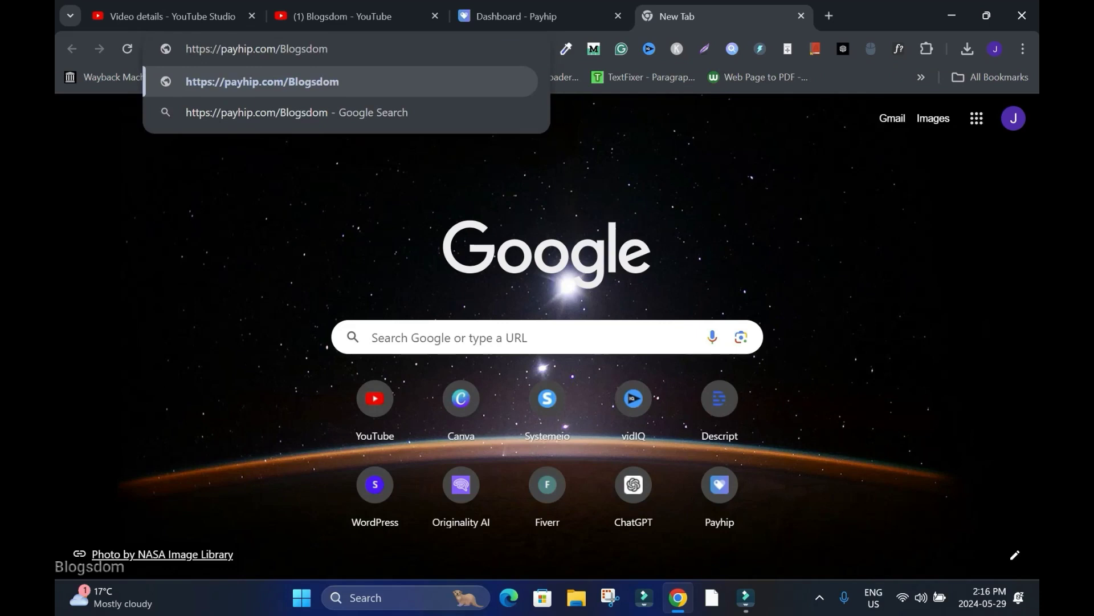
key(Return)
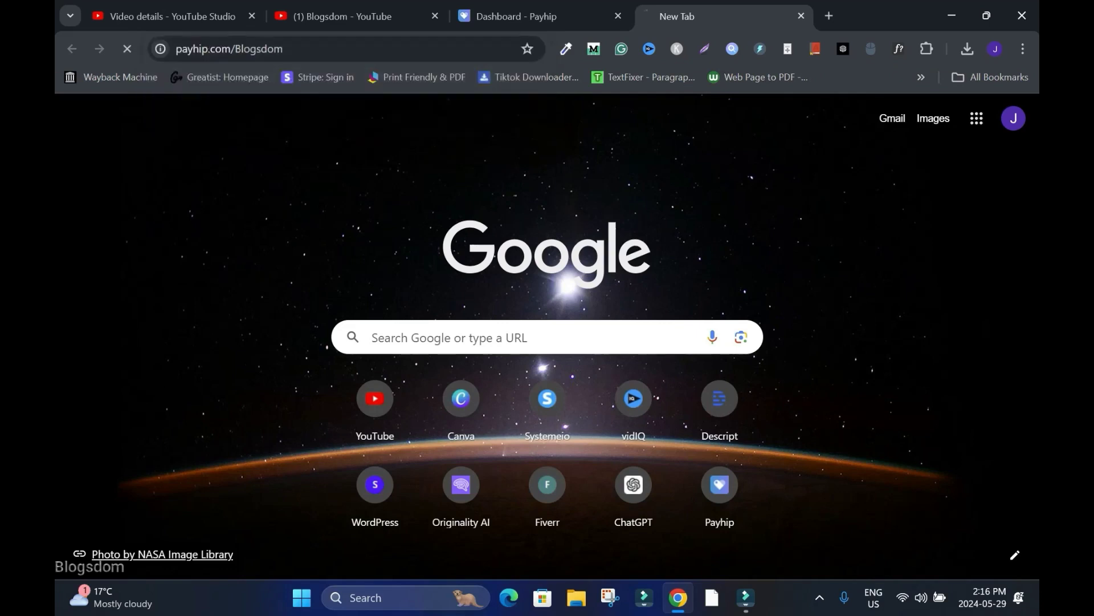
Review the published storefront from its header and products to the About Me section and footer, and return to the dashboard
scroll(547, 319, down, 5)
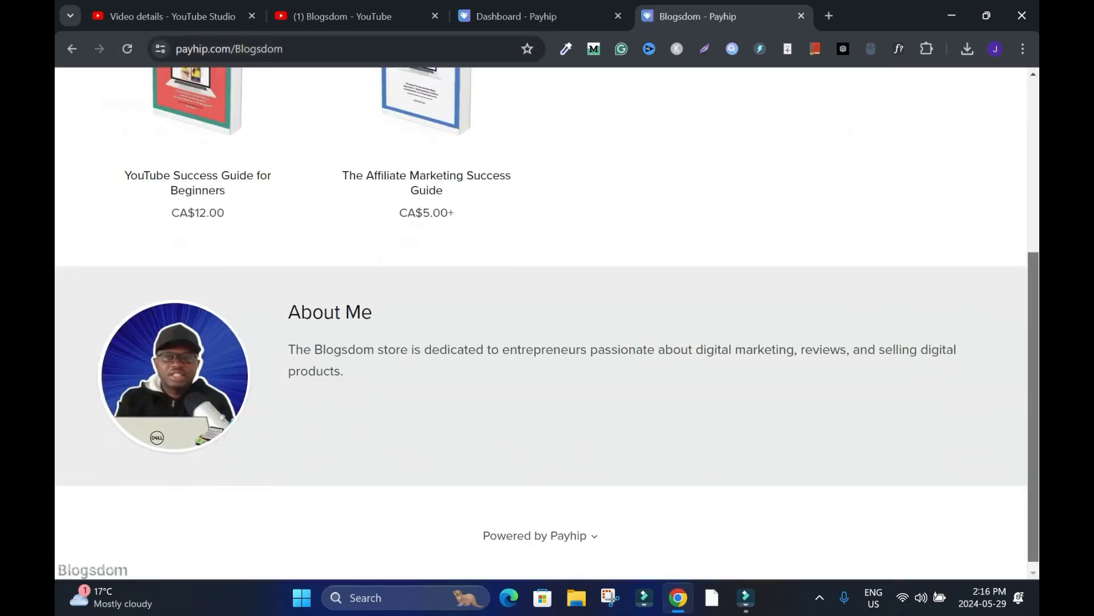
scroll(547, 319, down, 1)
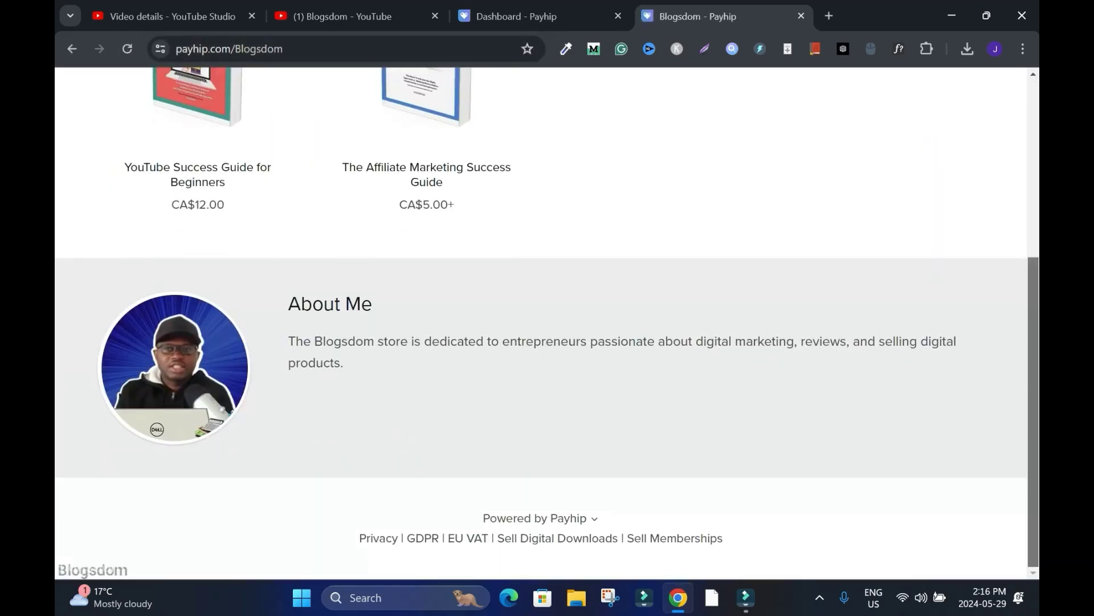
scroll(547, 319, up, 10)
scroll(547, 319, down, 5)
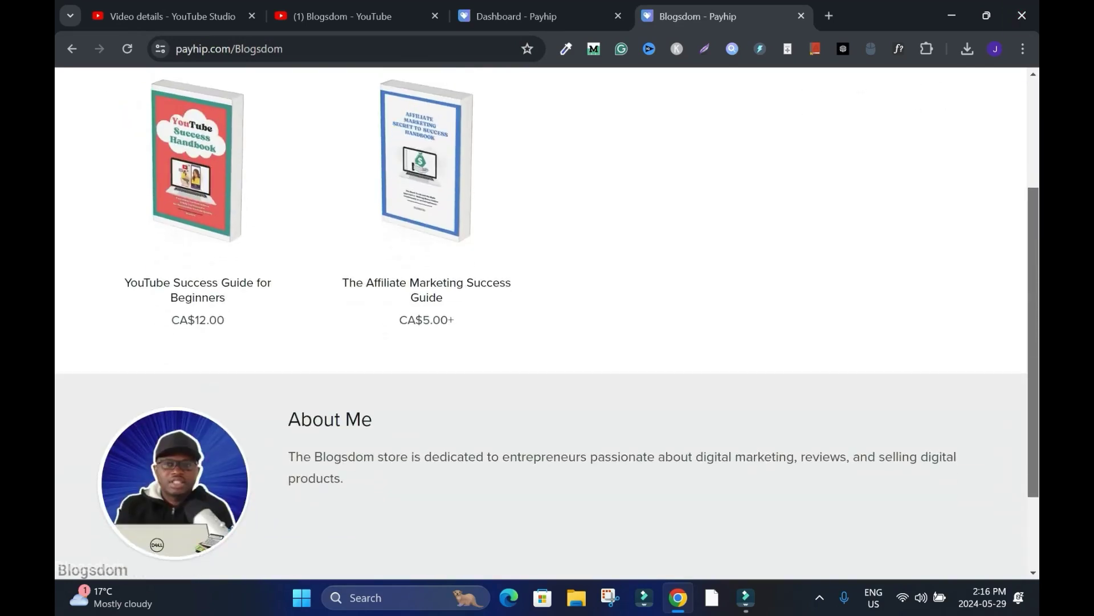
scroll(548, 319, up, 5)
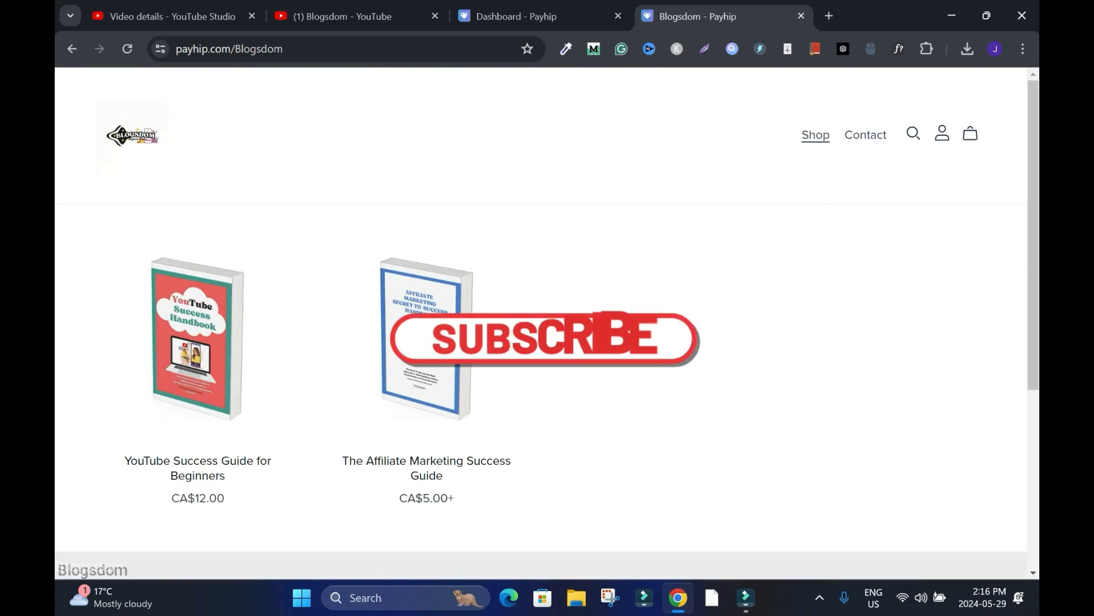
scroll(547, 330, down, 1)
scroll(547, 319, down, 5)
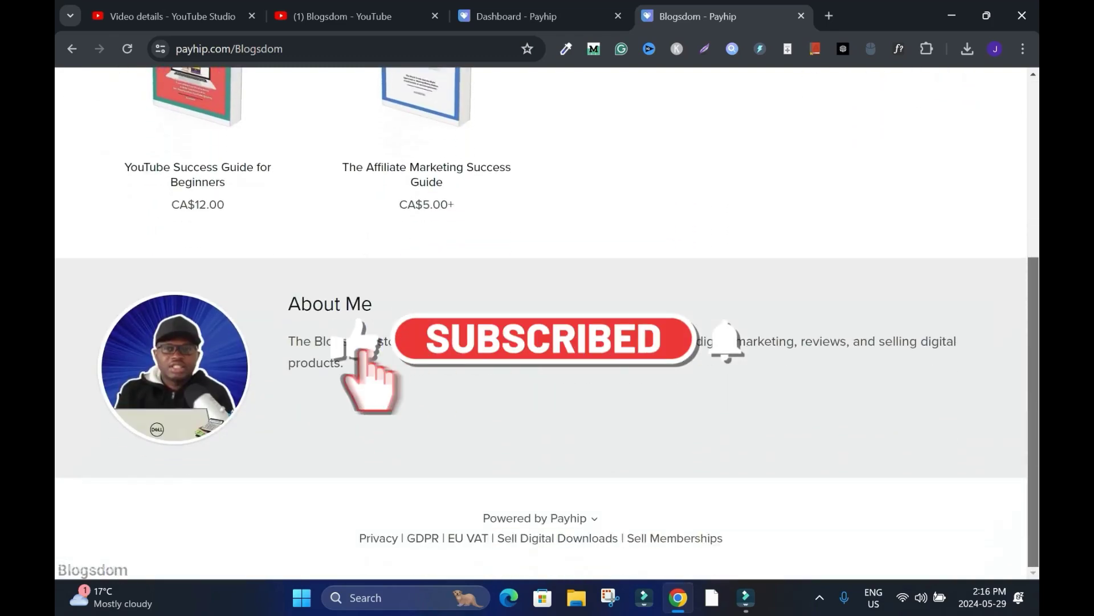
scroll(547, 319, up, 5)
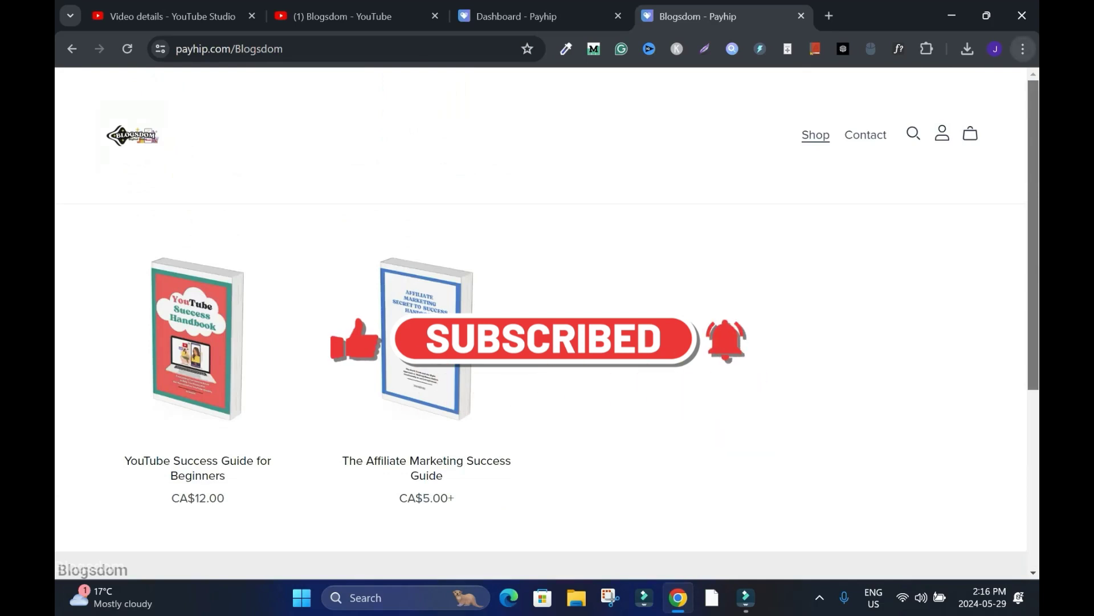
scroll(547, 319, down, 5)
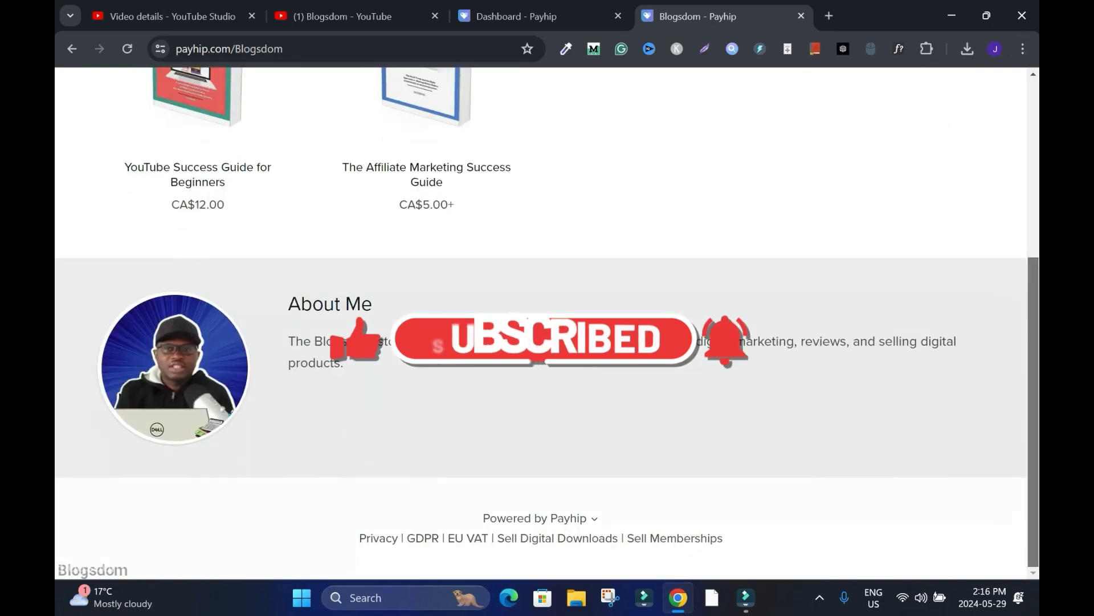
scroll(547, 319, up, 5)
key(ctrl+shift+Tab)
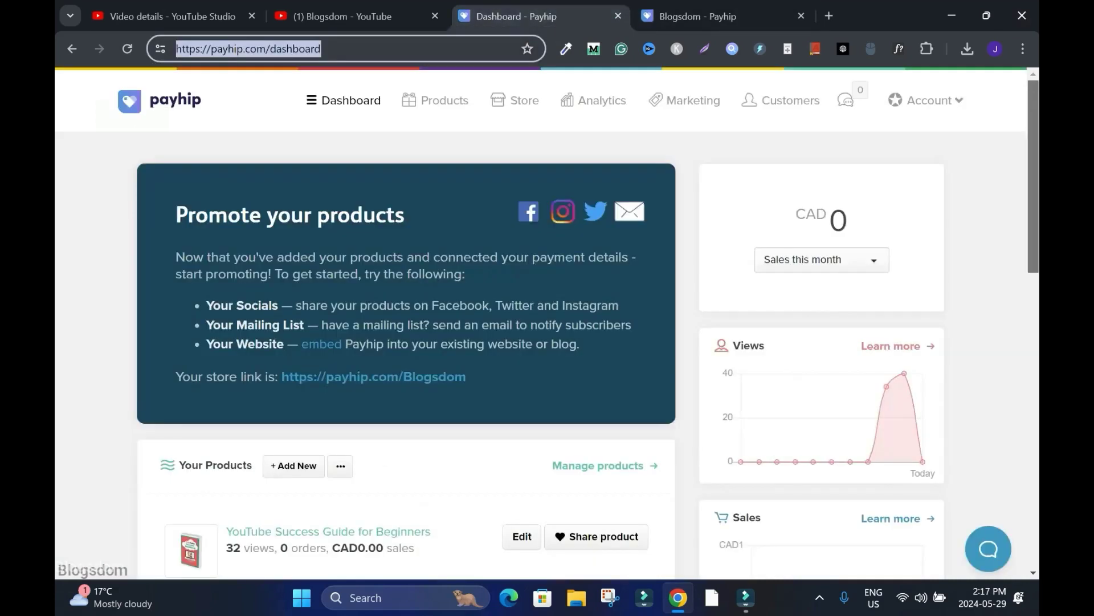